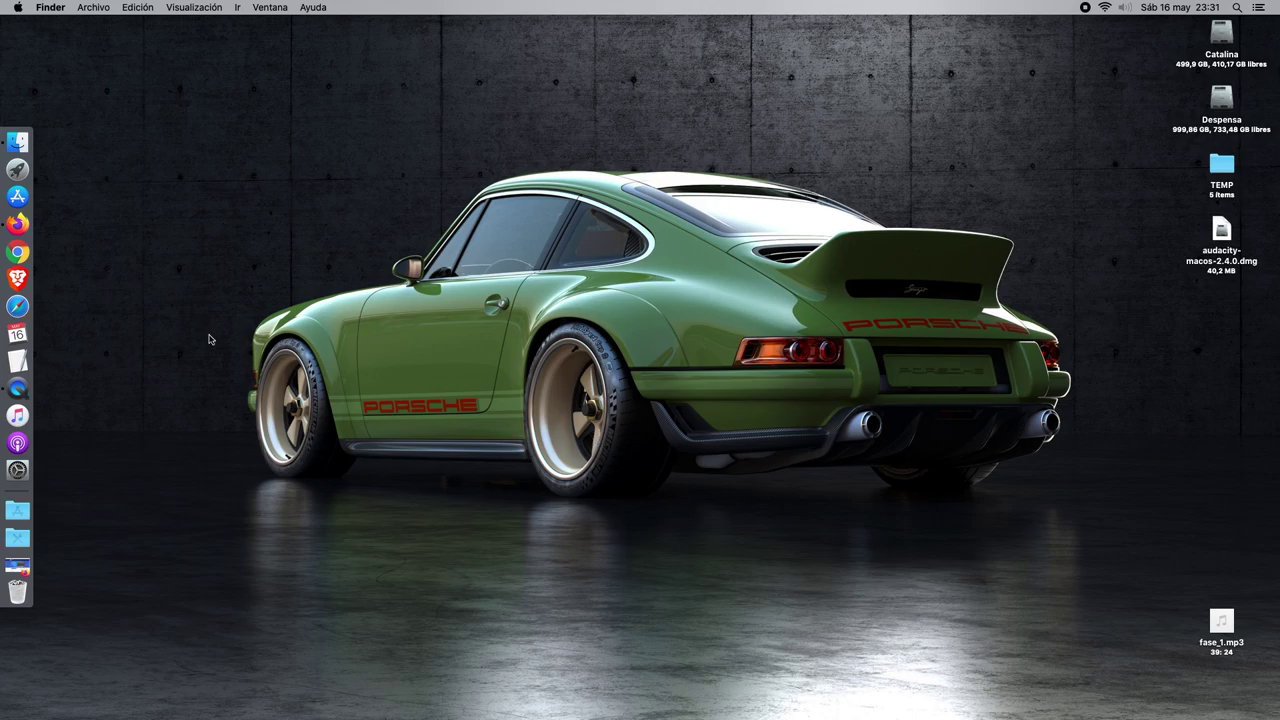
Switch to Firefox and open the full Audacity 2.4.0 Released post from the Audacity homepage.
left_click(44, 235)
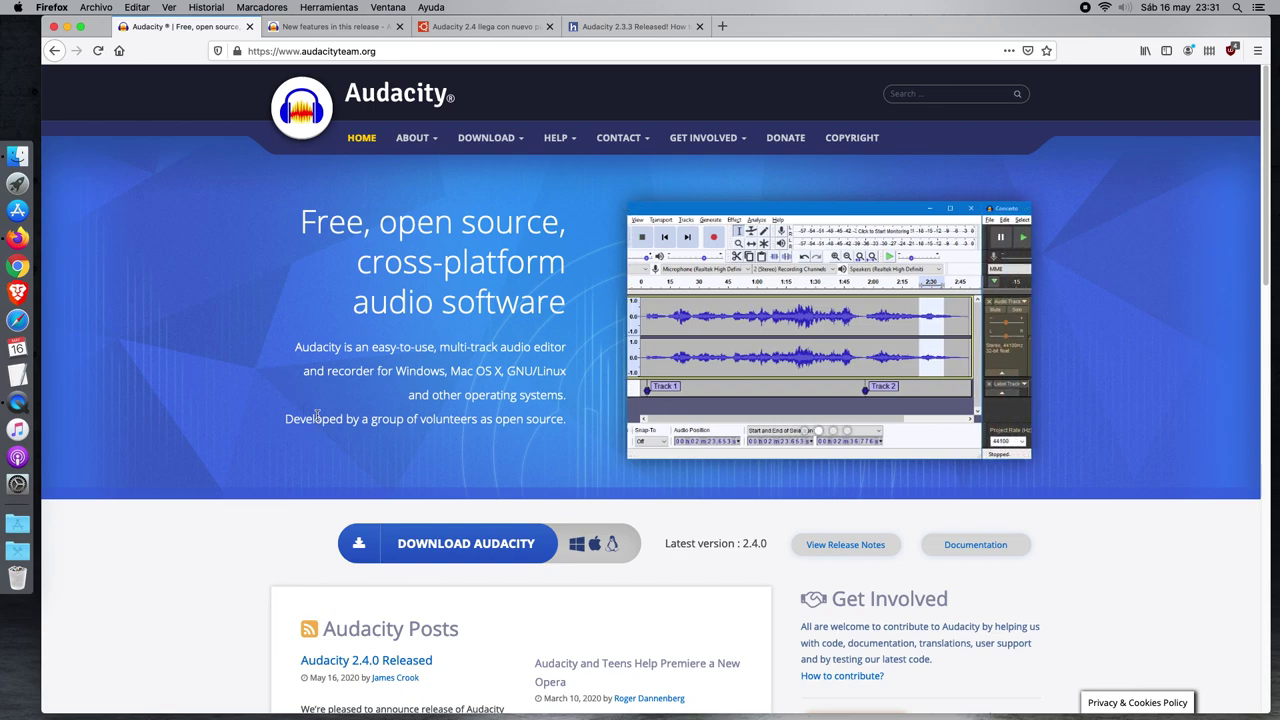
scroll(280, 390, "down", 2)
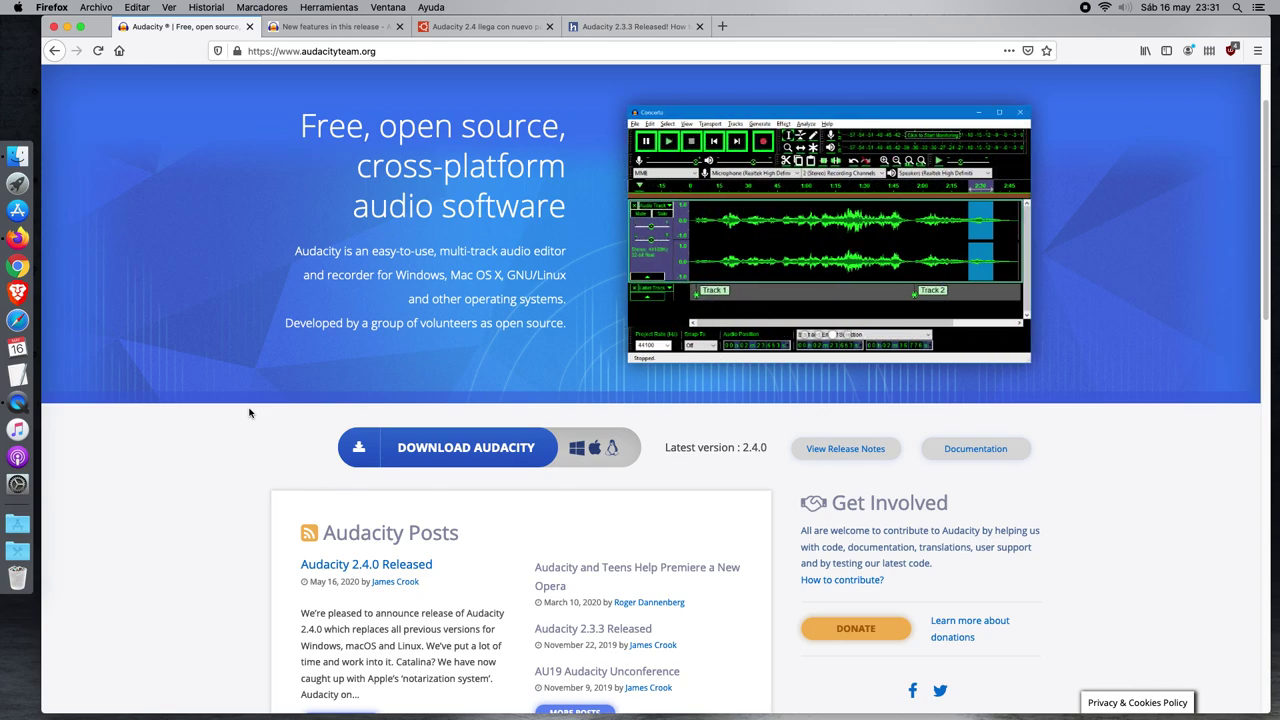
scroll(209, 417, "down", 5)
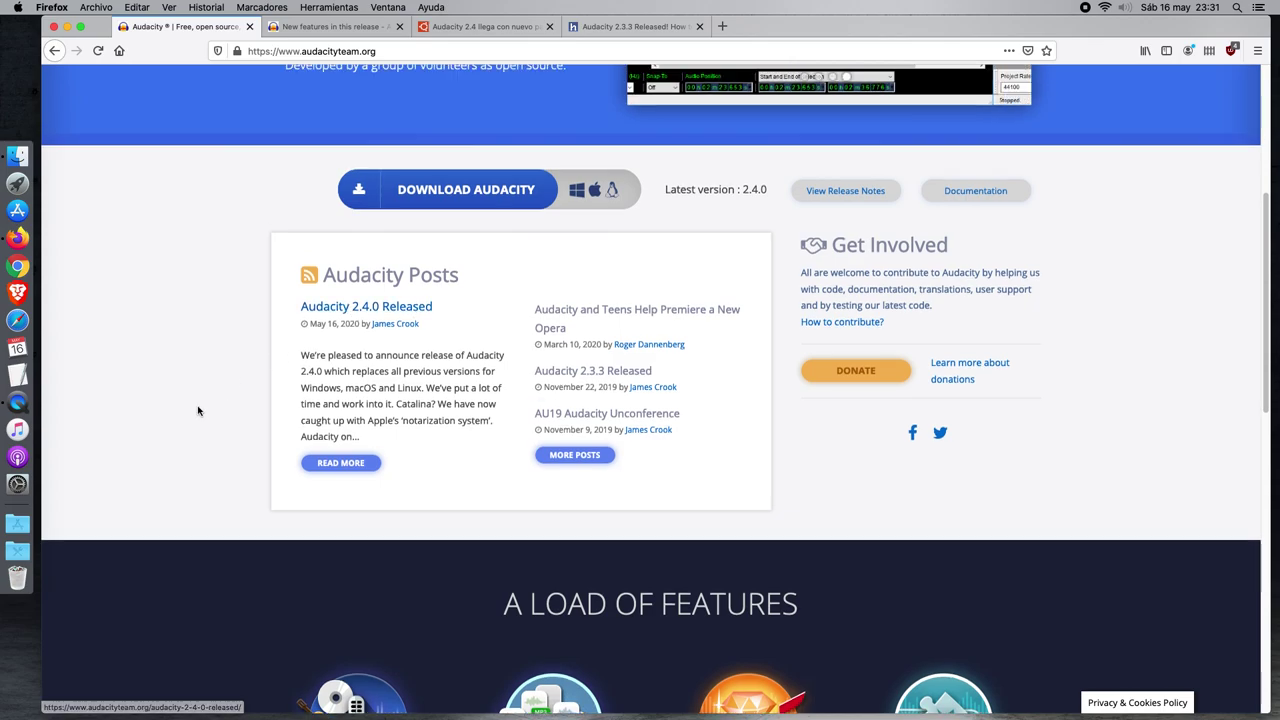
scroll(197, 408, "up", 4)
left_click(391, 53)
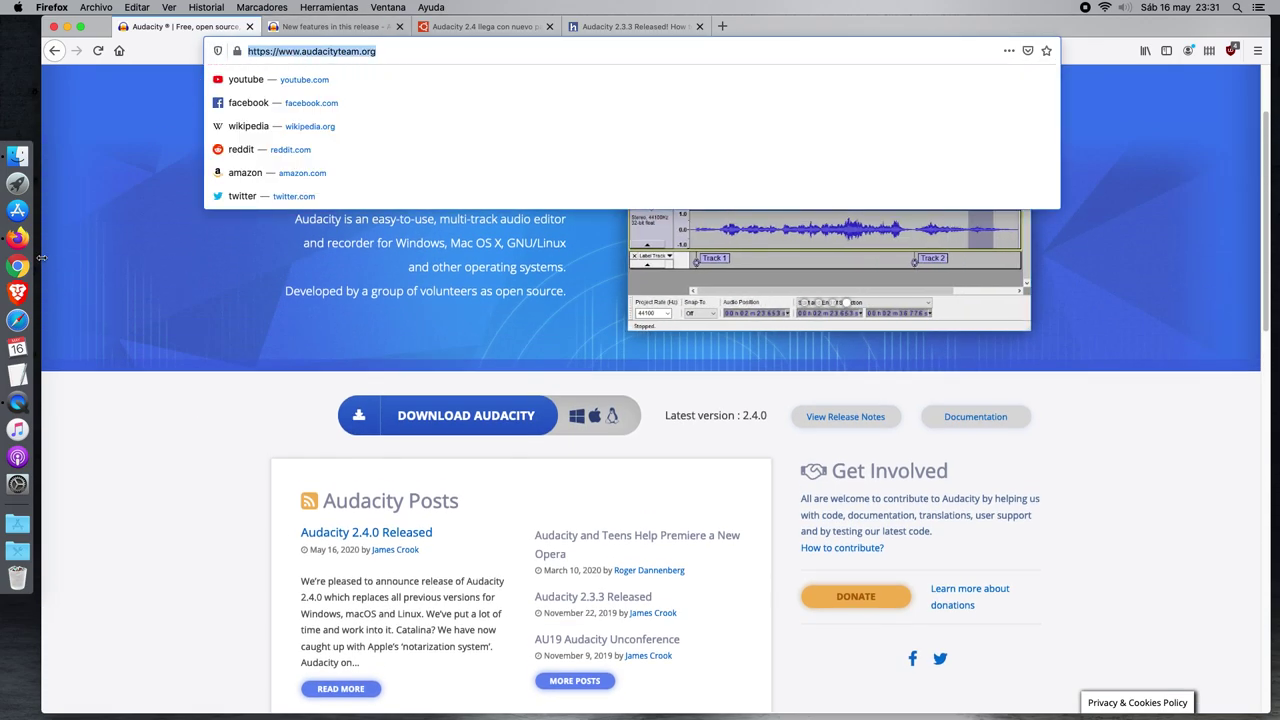
left_click(179, 454)
left_click(340, 533)
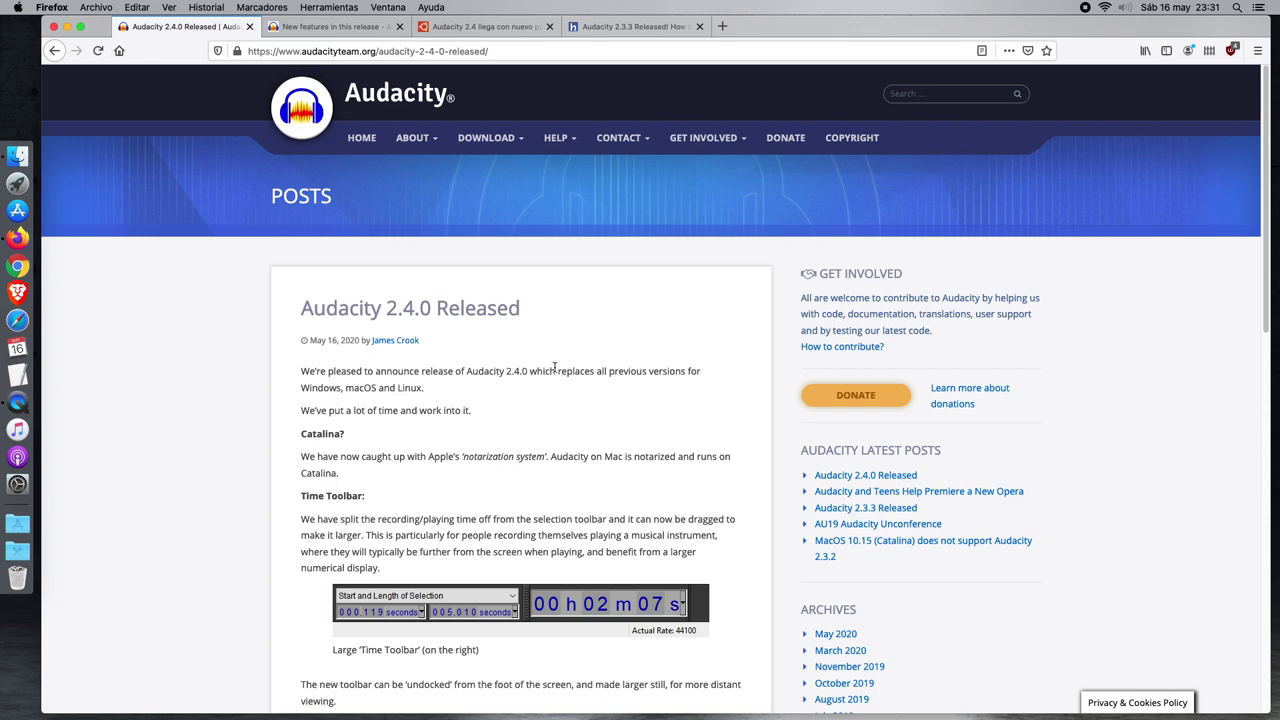
Highlight the opening paragraph of the Audacity 2.4.0 release post while reading it, and clear the highlight.
left_click_drag(556, 371, 297, 378)
left_click(438, 406)
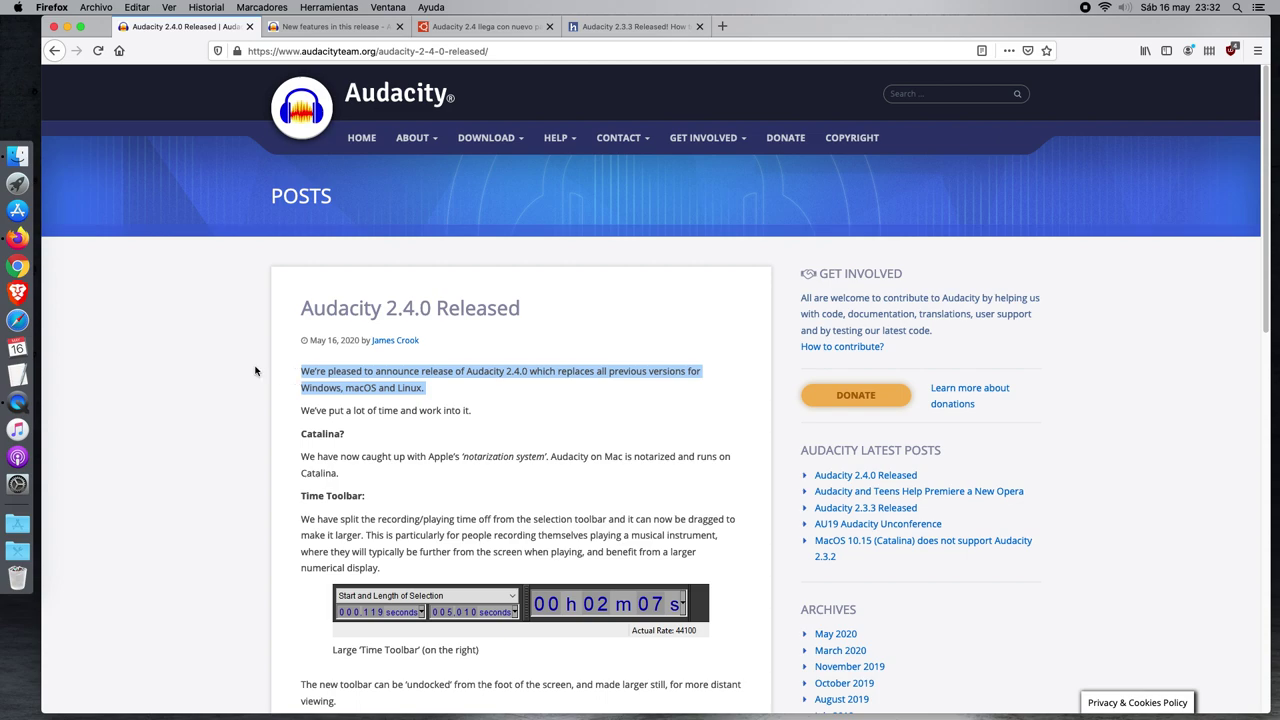
left_click(229, 408)
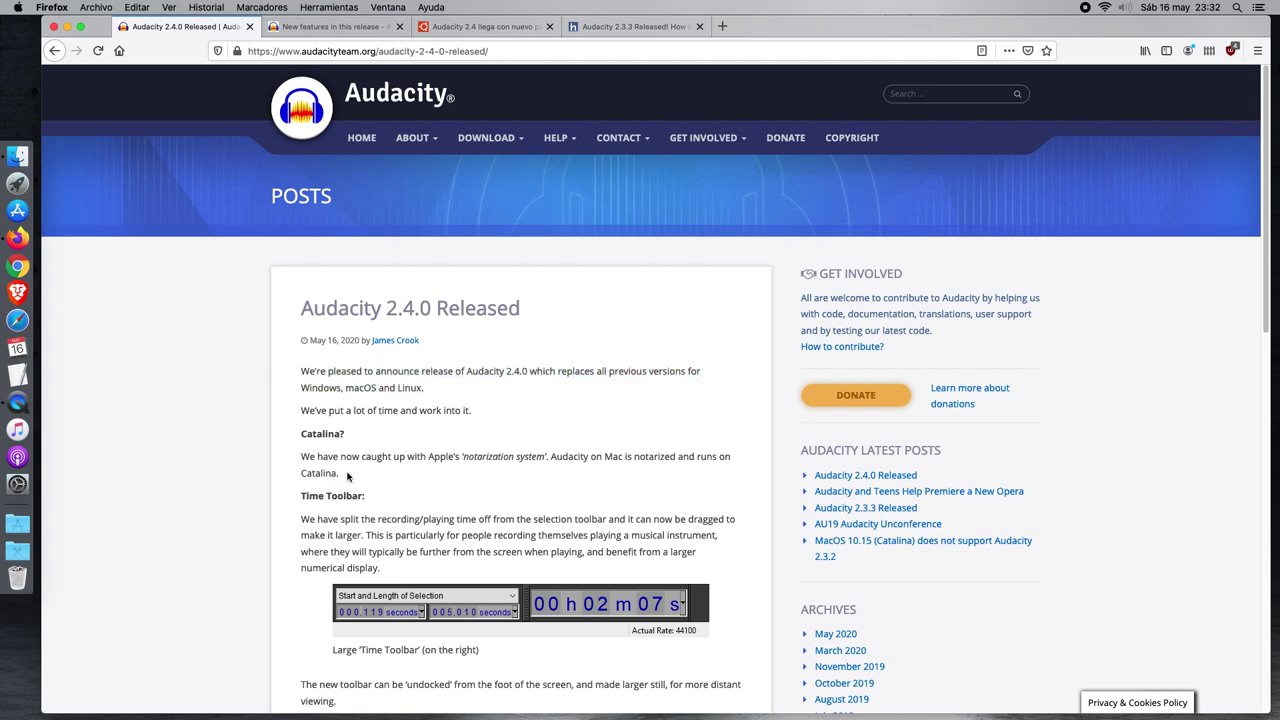
Highlight and read the Catalina? section of the release post, which covers Apple's notarization system.
left_click_drag(345, 478, 298, 436)
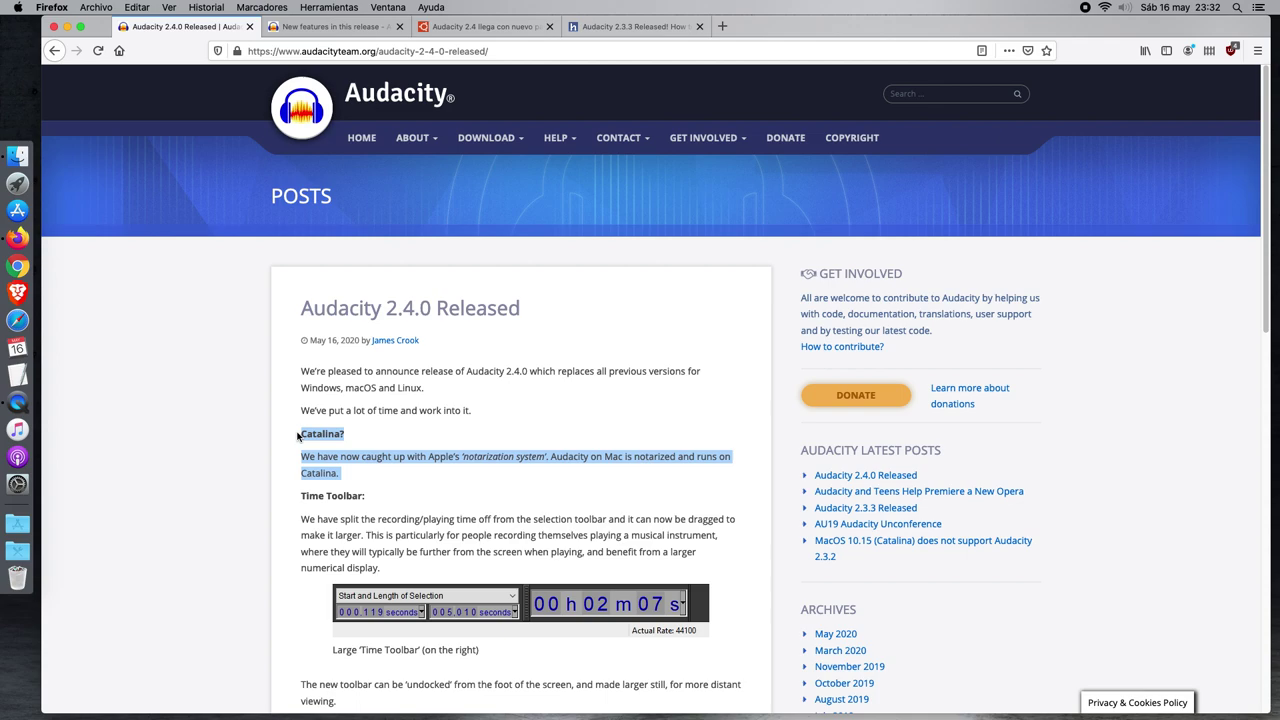
left_click(266, 434)
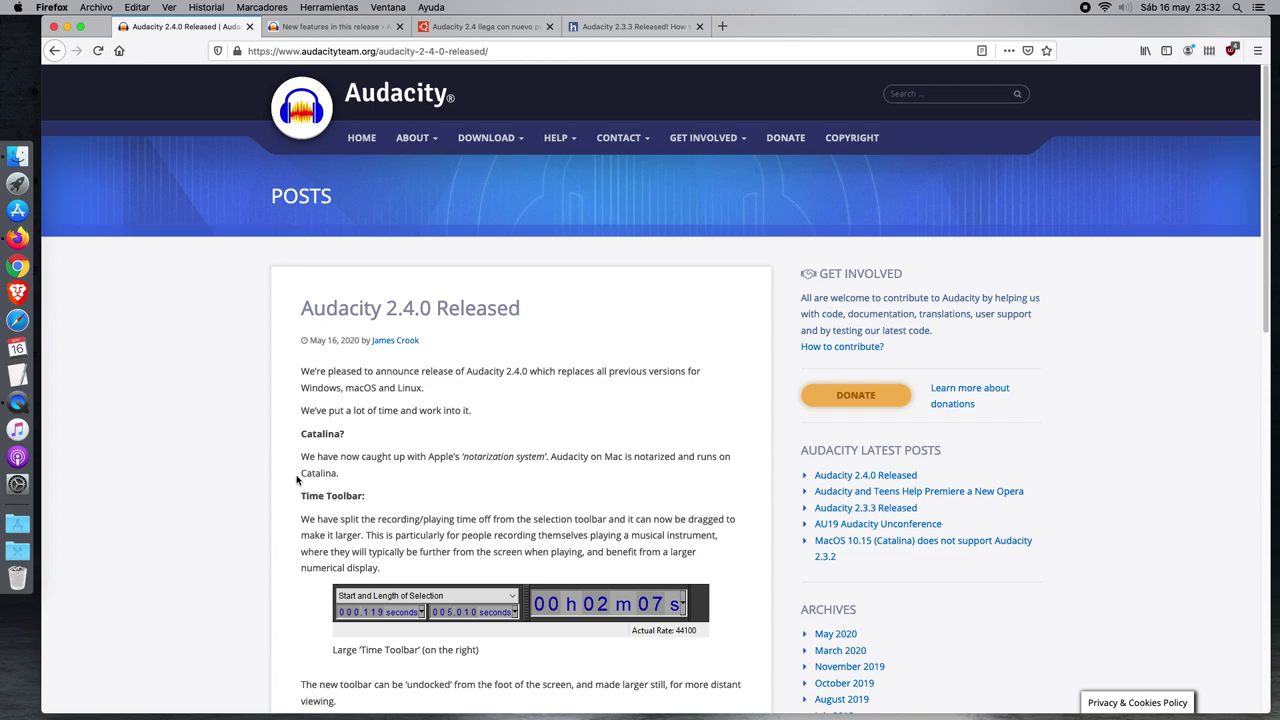
scroll(350, 493, "down", 3)
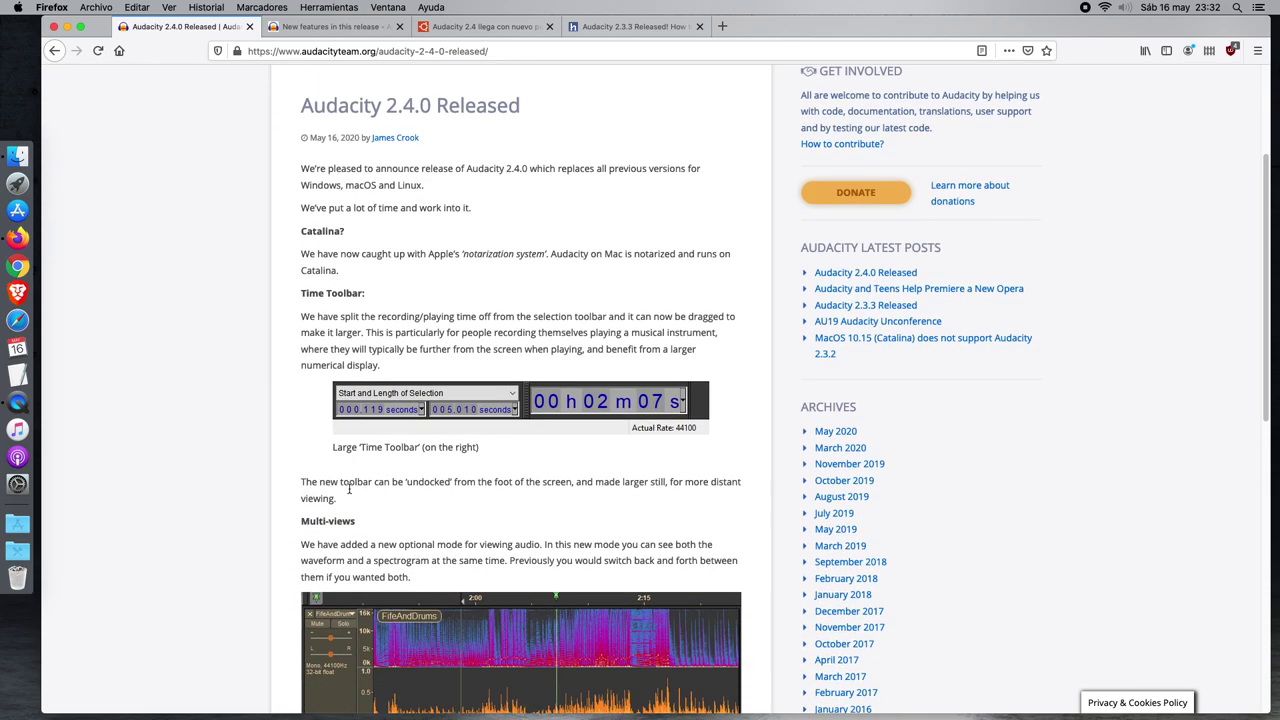
scroll(350, 493, "up", 3)
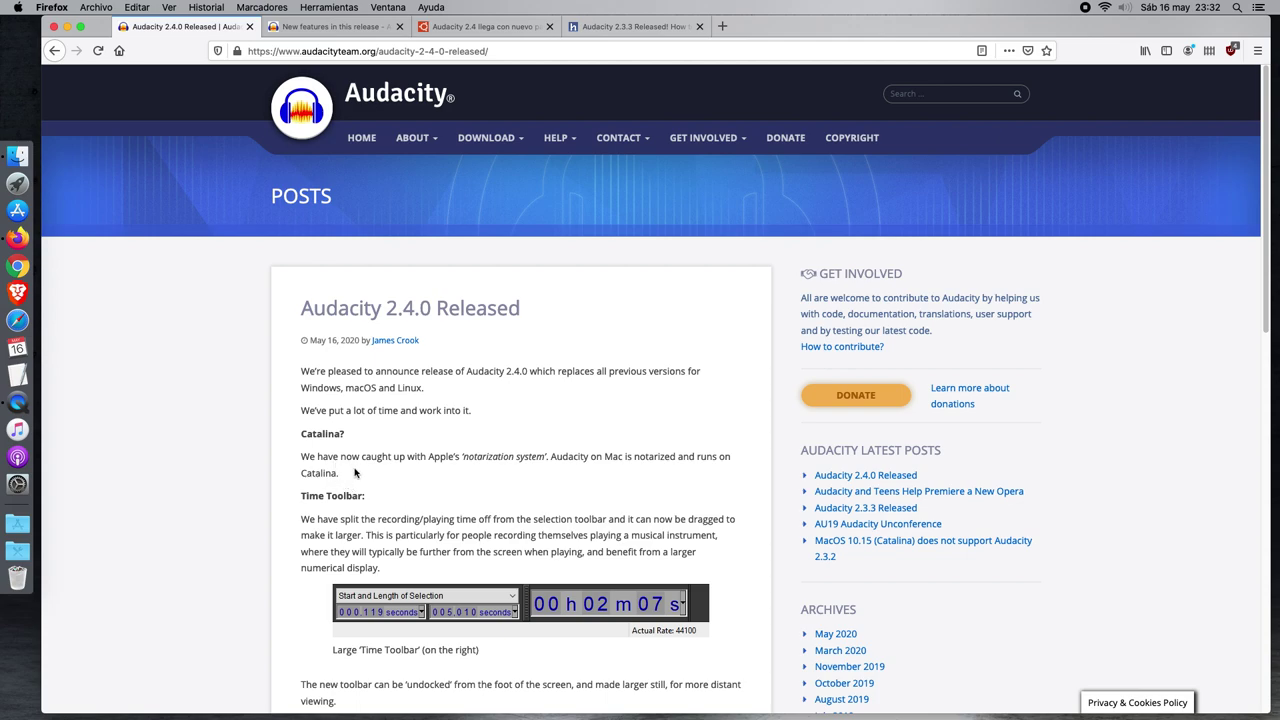
left_click_drag(366, 482, 296, 437)
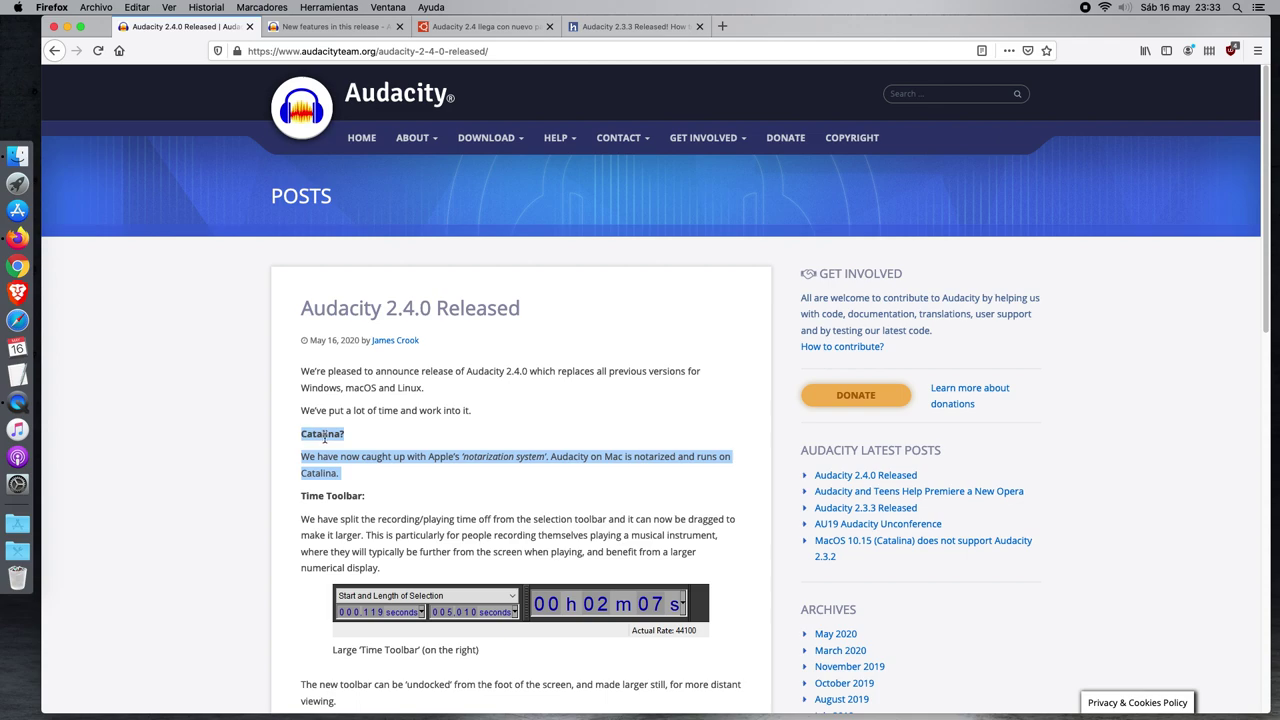
scroll(324, 437, "down", 5)
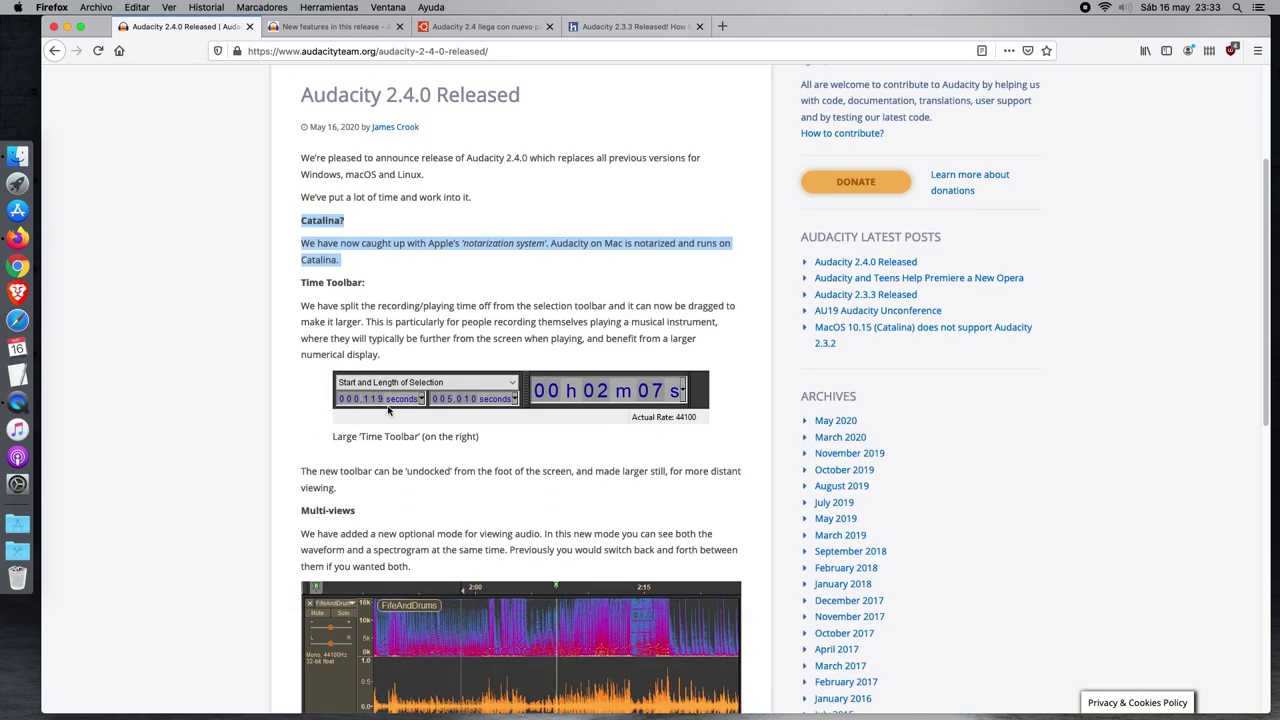
Minimize the browser, open audacity-macos-2.4.0.dmg from the desktop, and reposition and enlarge its window to fit the Audacity and Applications icons.
left_click(67, 26)
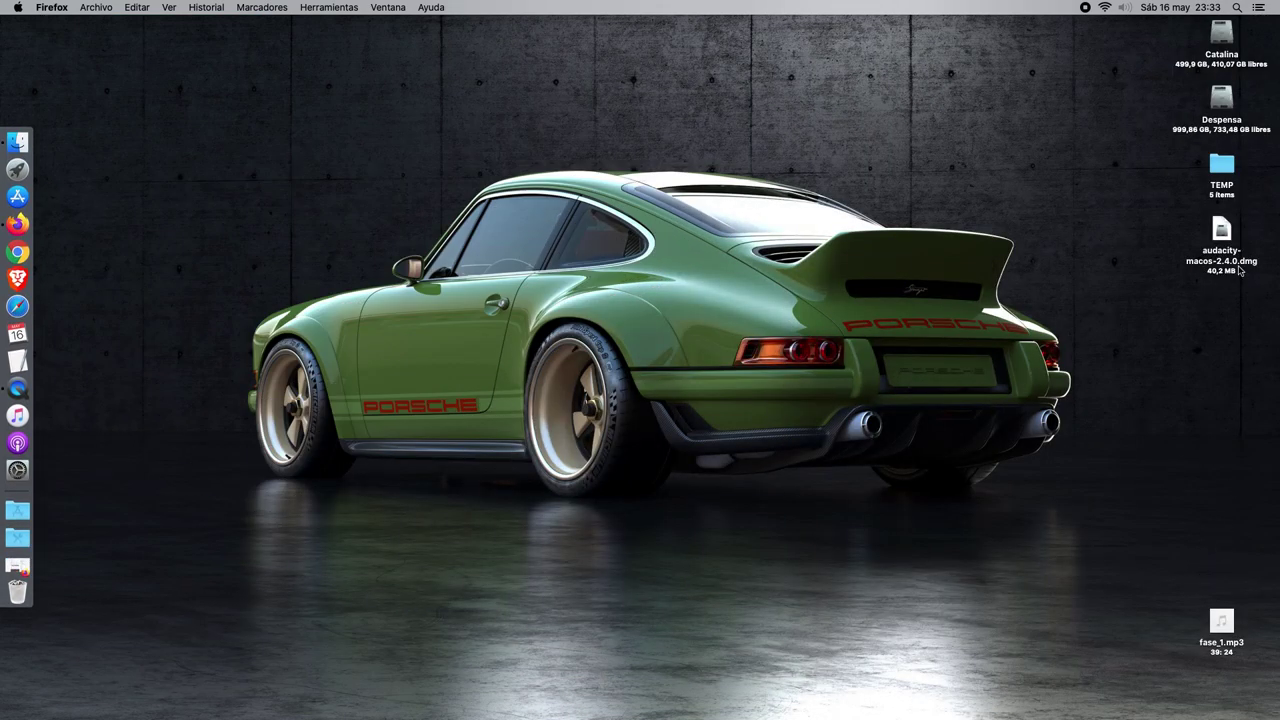
left_click(1222, 238)
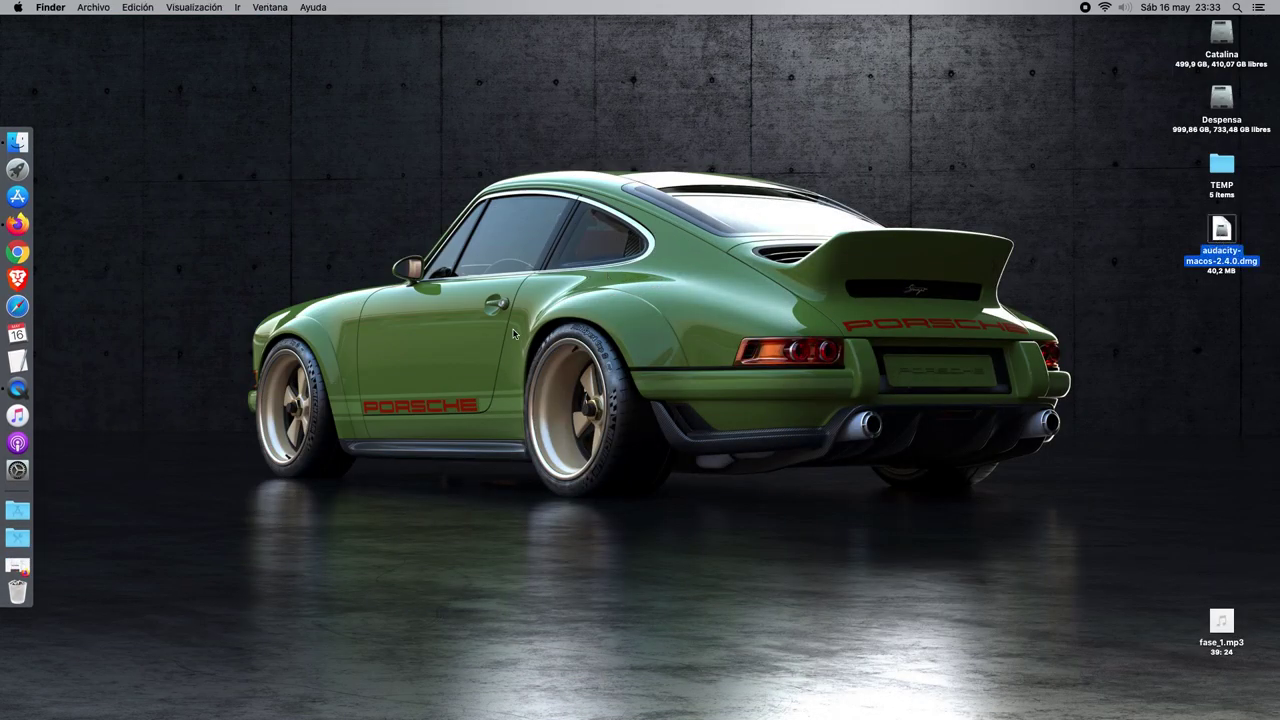
key("super+o")
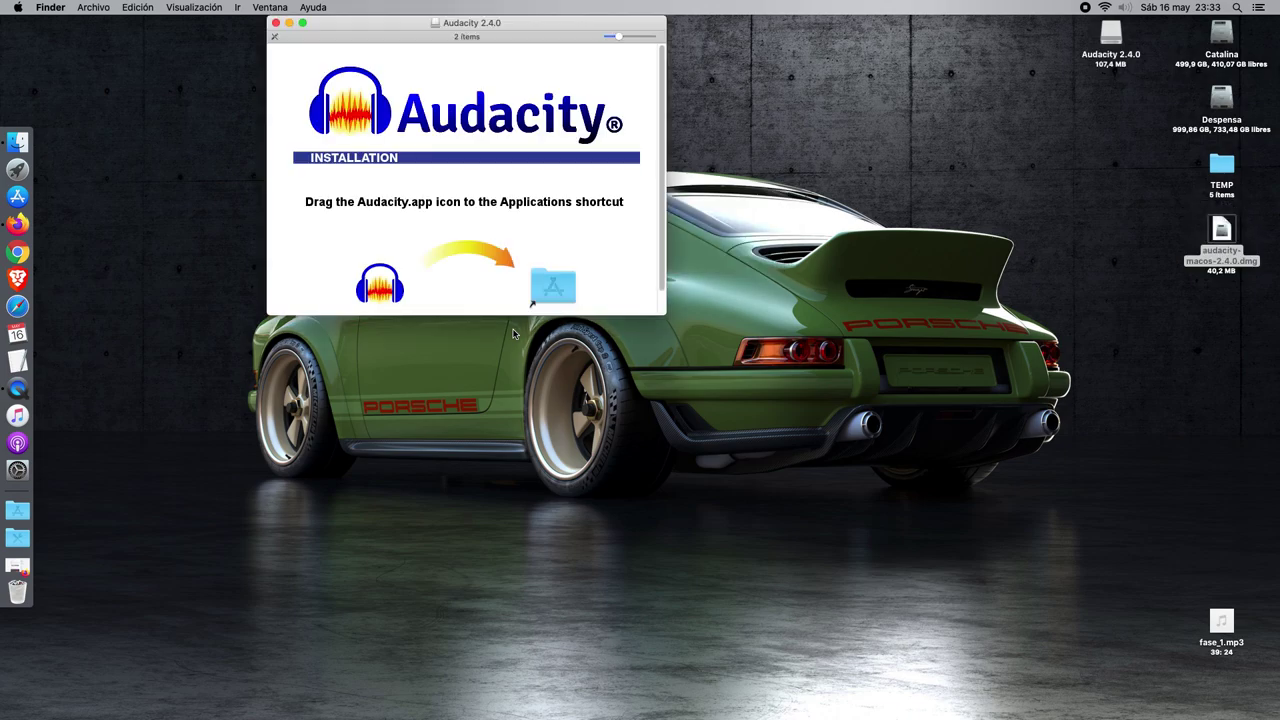
left_click(395, 25)
left_click_drag(395, 25, 383, 133)
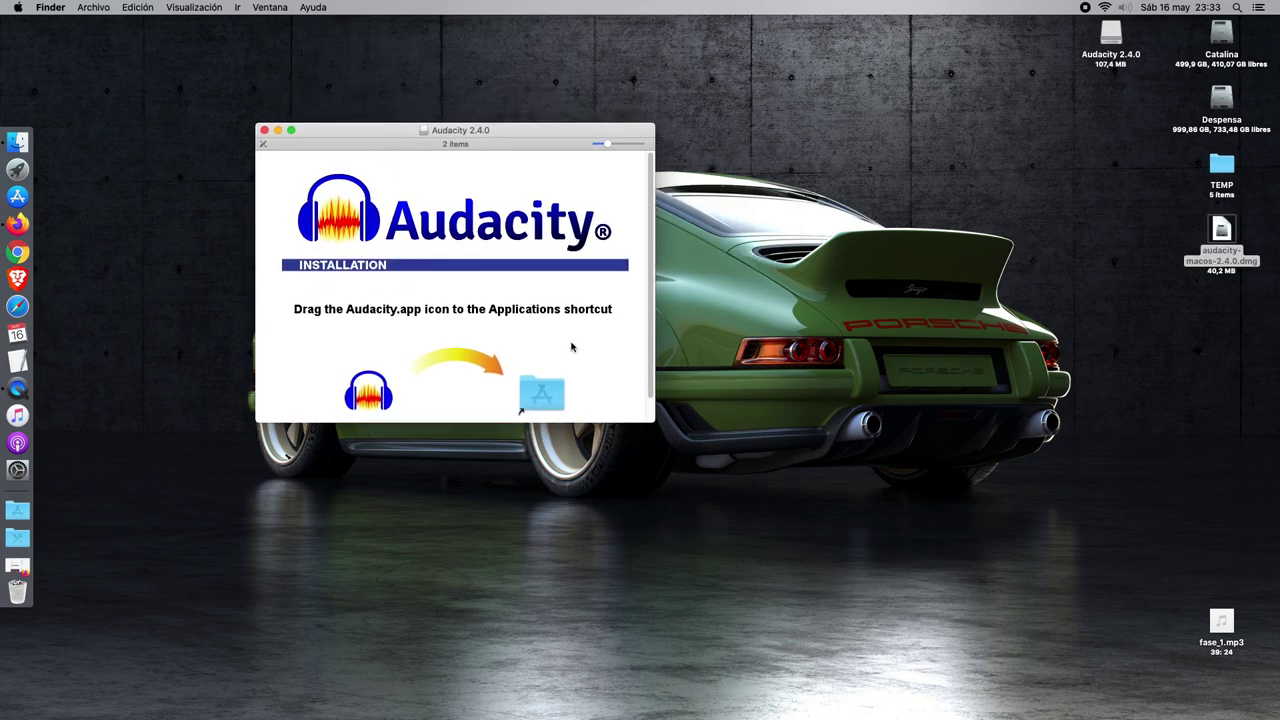
left_click_drag(654, 423, 668, 442)
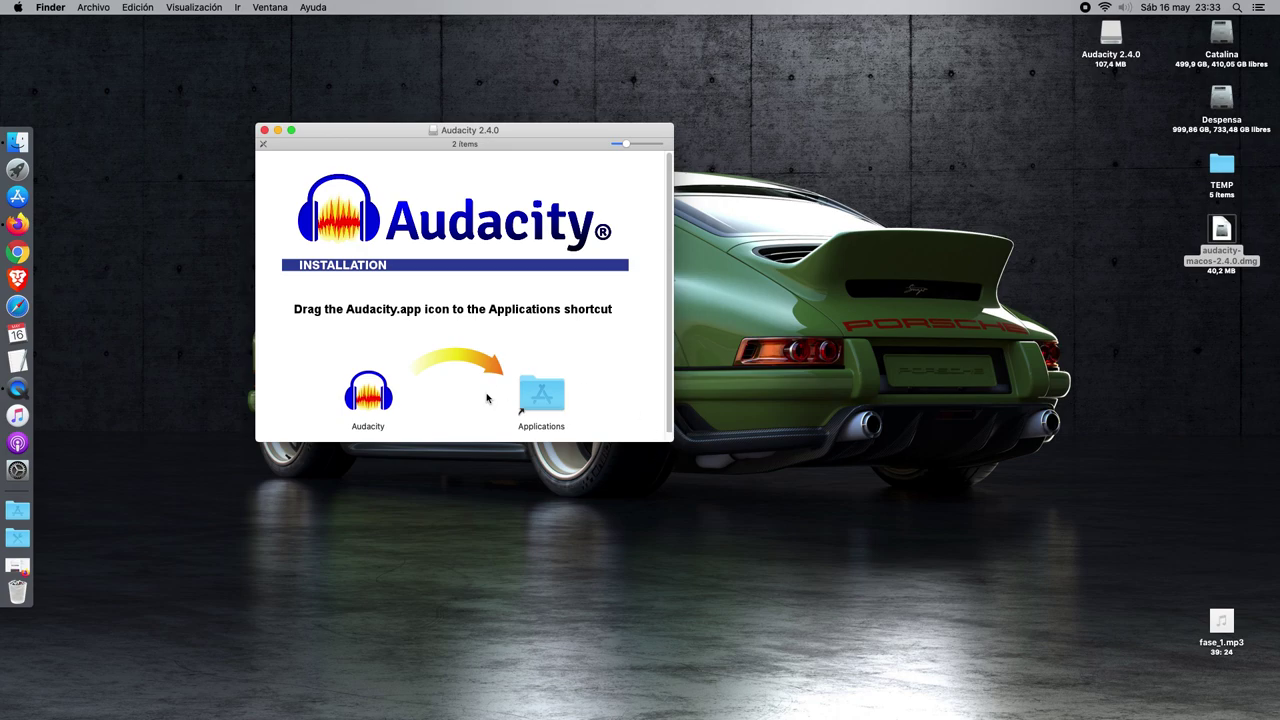
Install Audacity by copying its app onto the Applications shortcut, and close the disk image window.
left_click(372, 404)
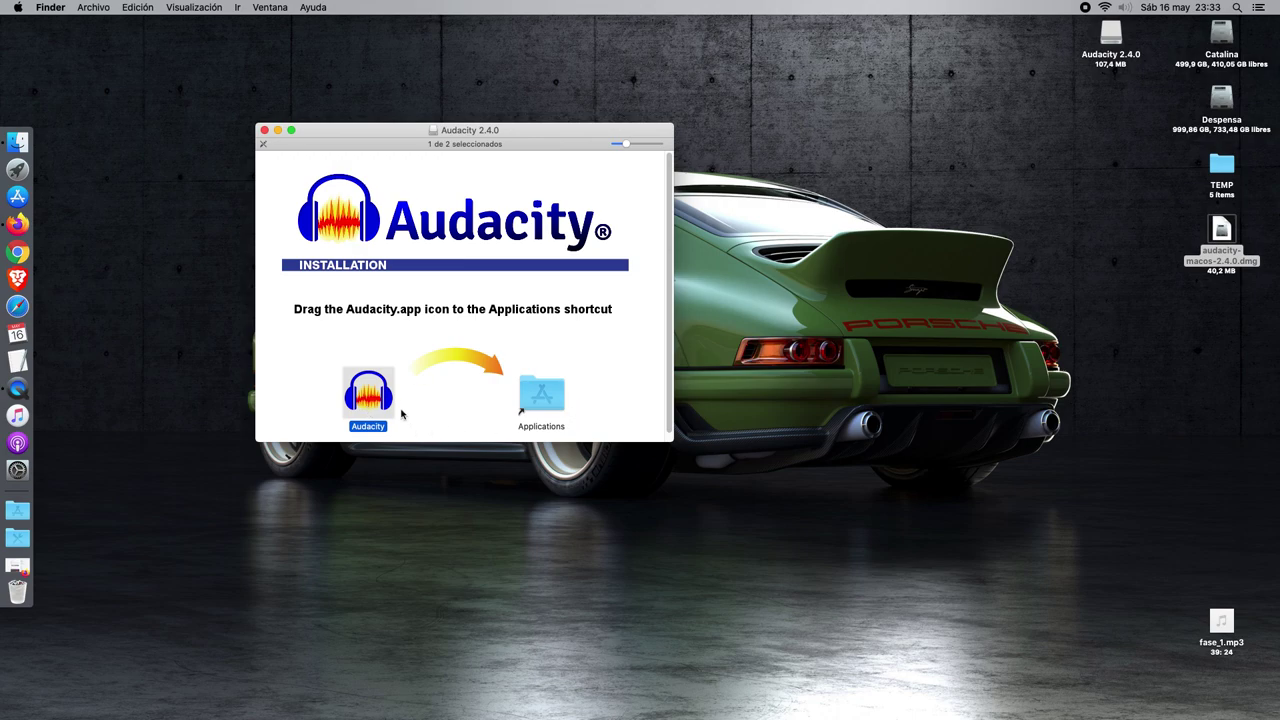
mouse_move(364, 400)
left_mouse_down()
mouse_move(451, 356)
mouse_move(548, 408)
mouse_move(369, 404)
left_mouse_up()
left_click_drag(369, 404, 541, 390)
left_click_drag(370, 140, 567, 229)
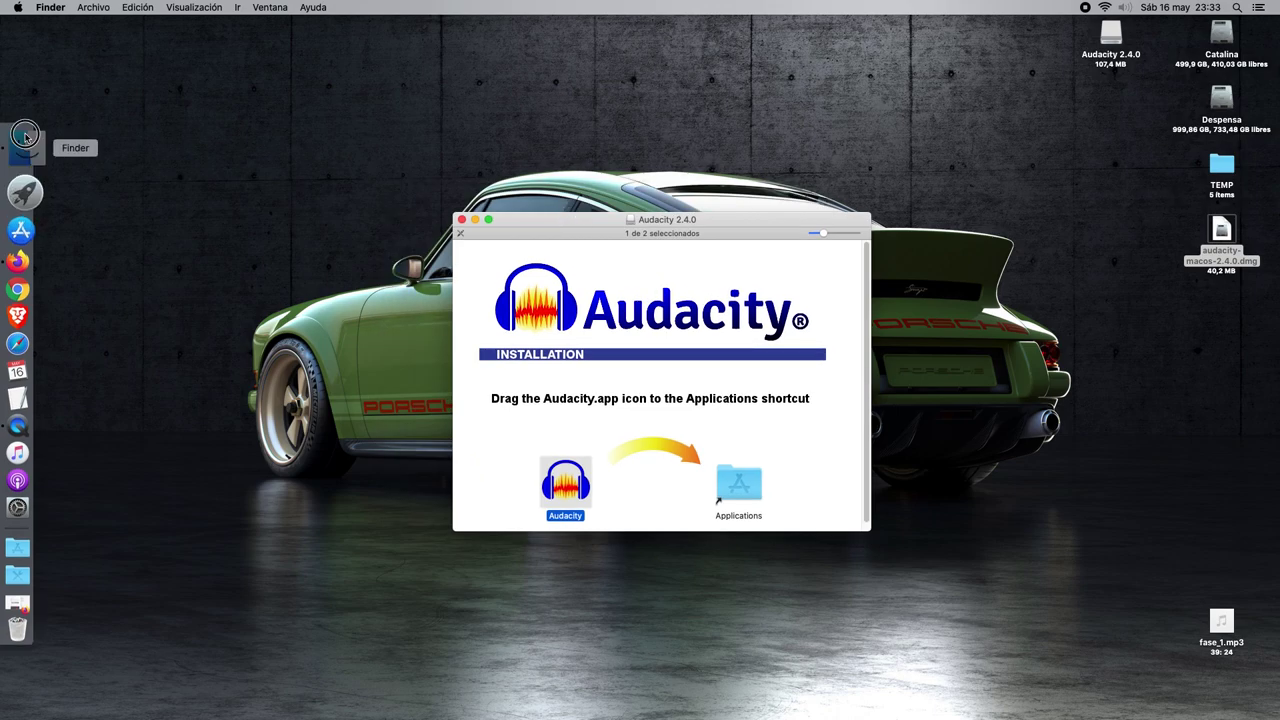
left_click(461, 219)
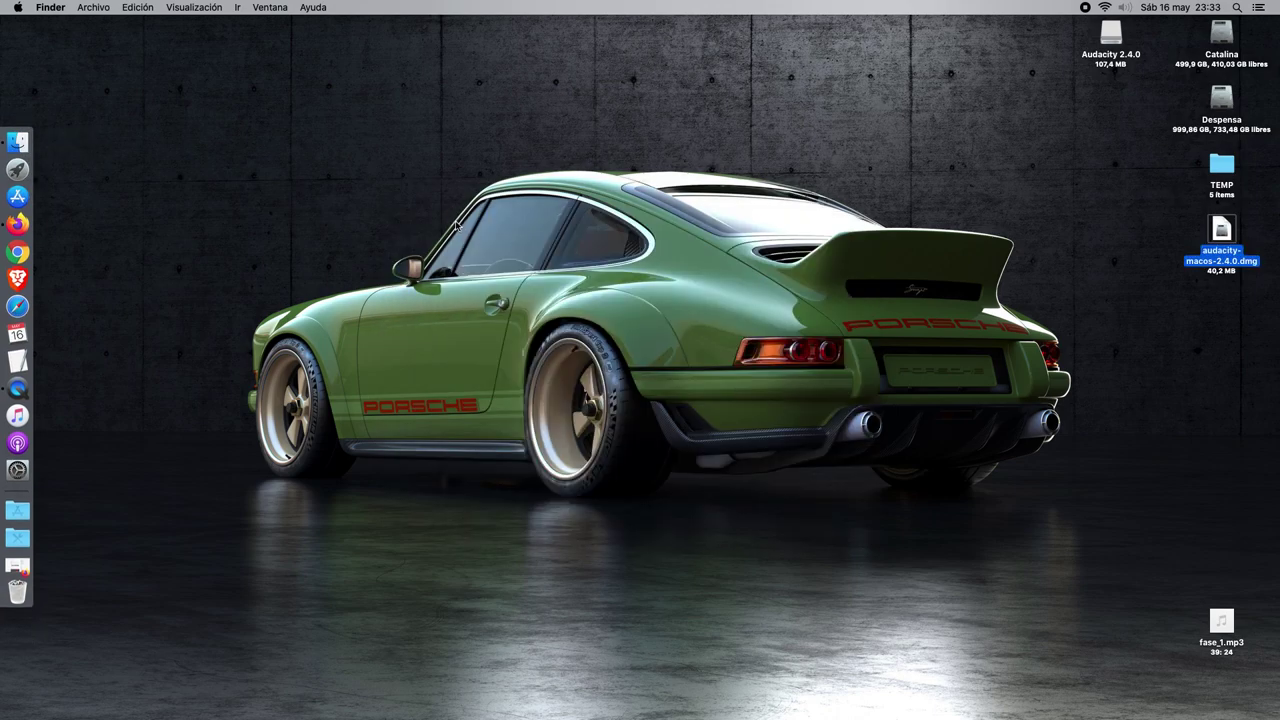
Open the Aplicaciones folder in Finder, locate Audacity there, and close the folder window.
left_click(18, 142)
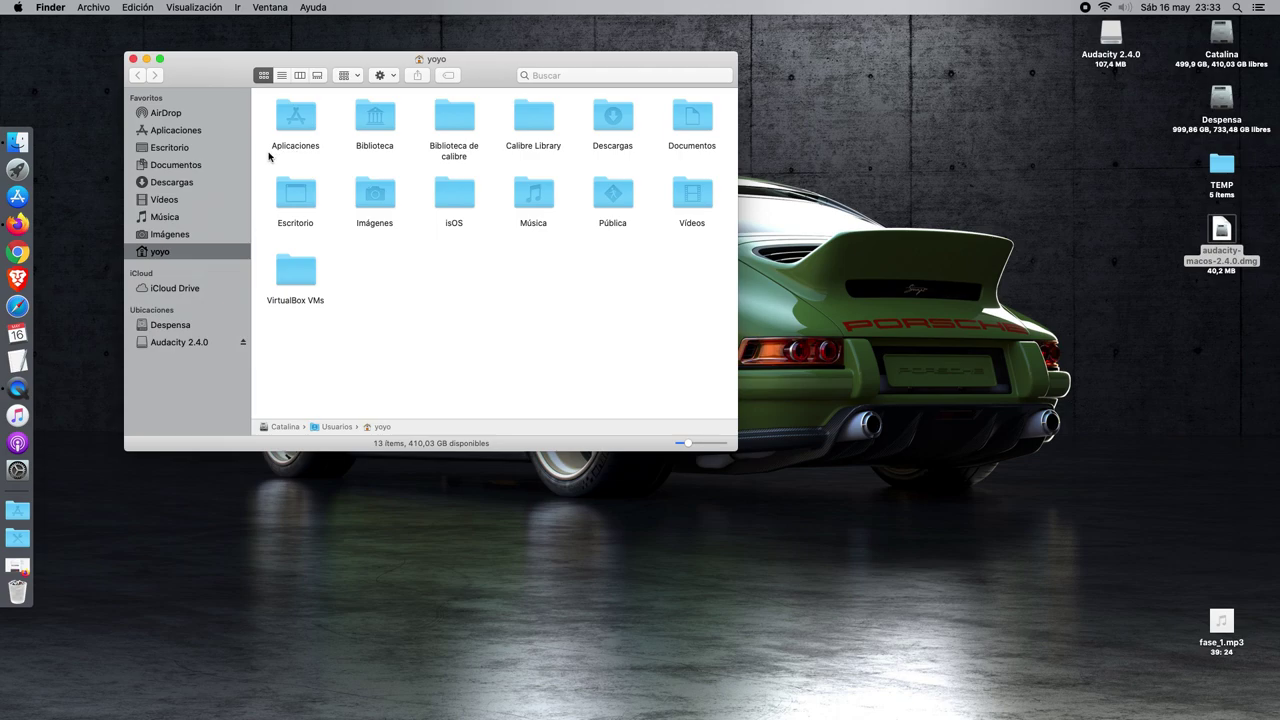
left_click(180, 137)
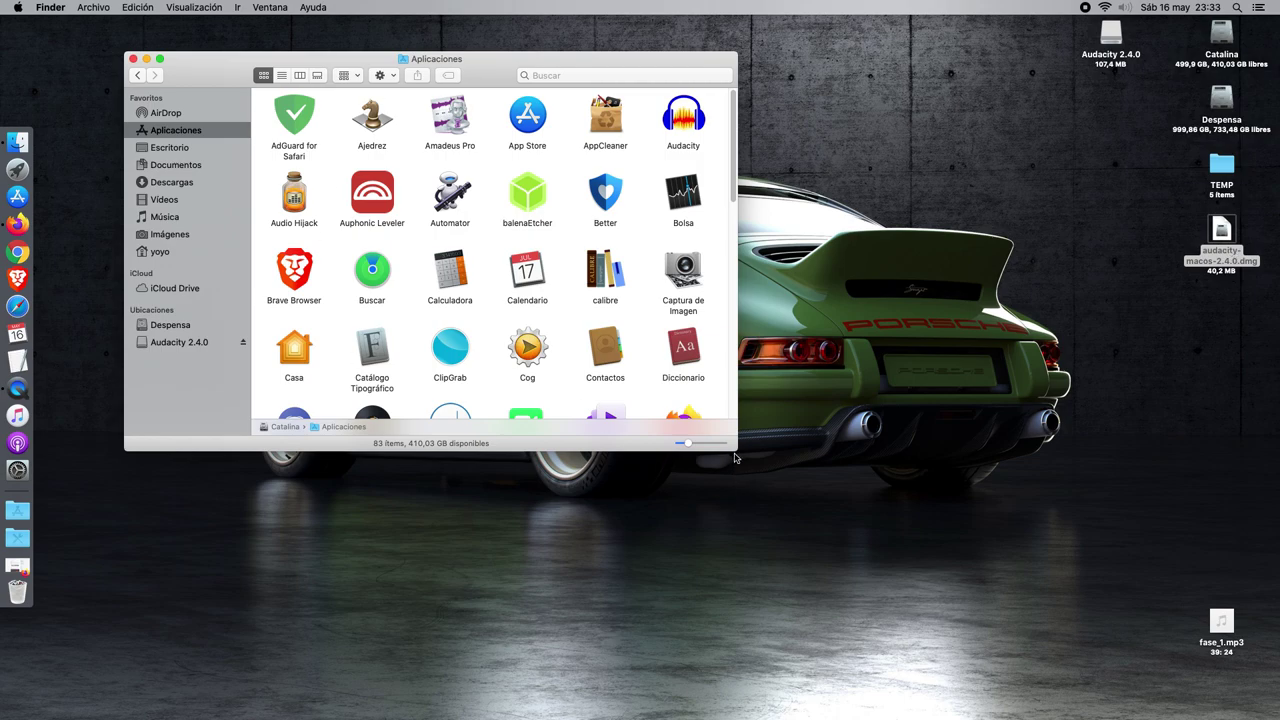
left_click_drag(736, 452, 749, 489)
left_click(684, 124)
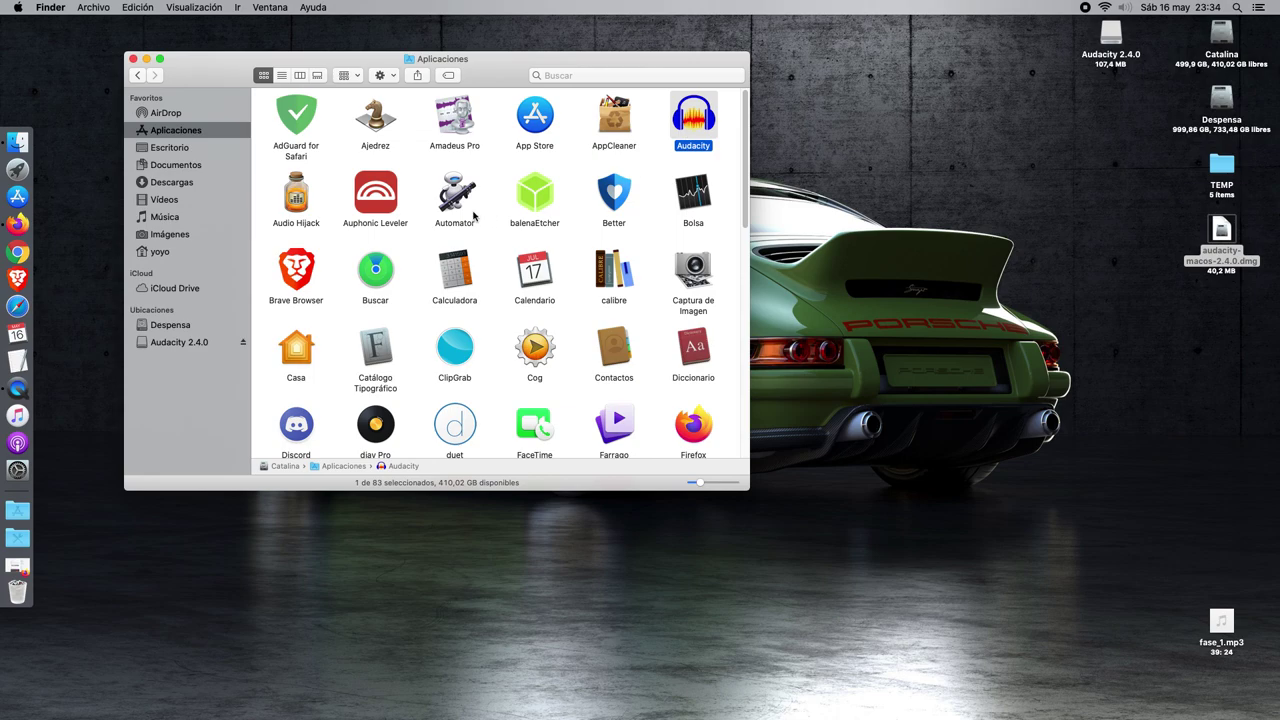
left_click(132, 59)
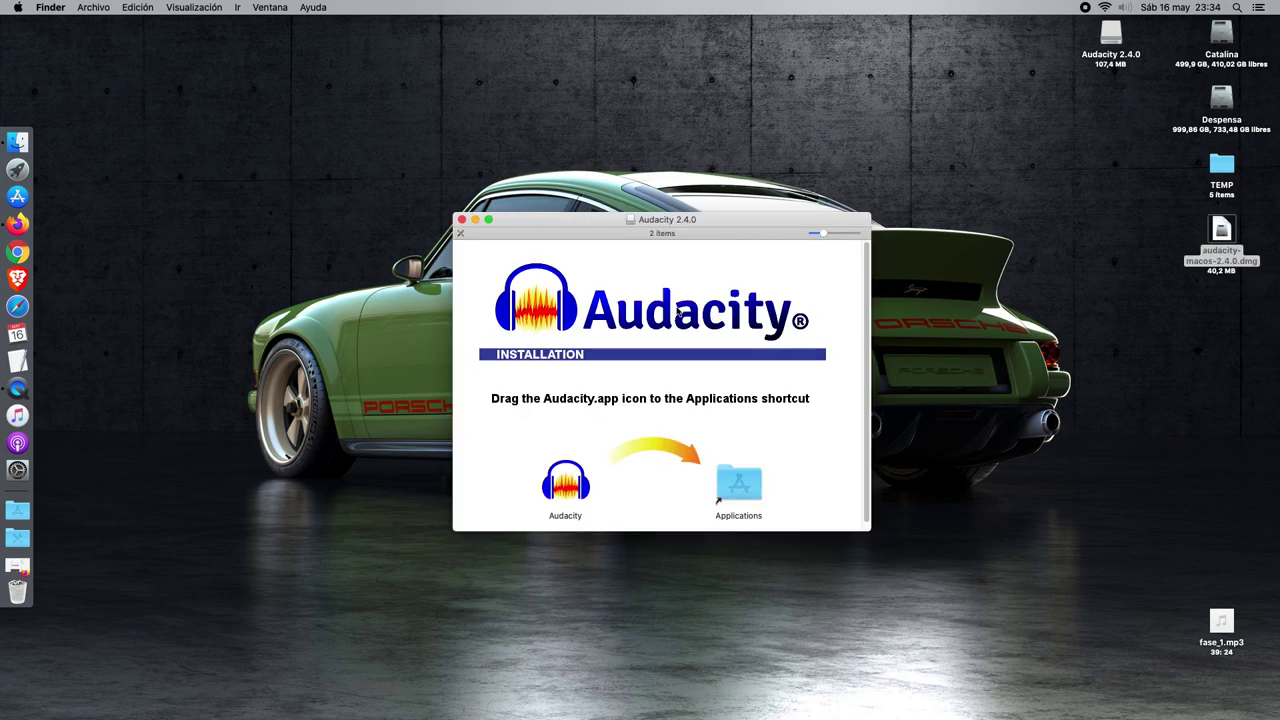
Demonstrate the copy of Audacity onto the Applications shortcut again in the disk image window, and close that window.
left_click_drag(590, 222, 440, 171)
left_click_drag(418, 428, 578, 436)
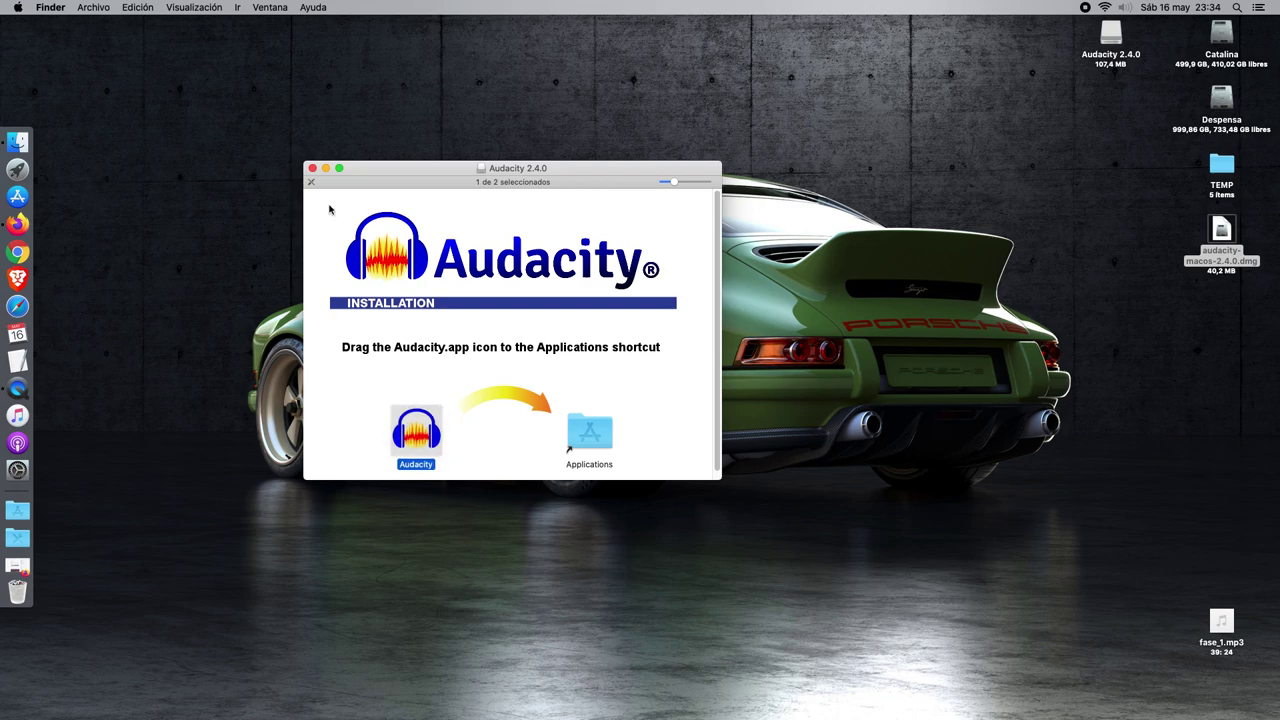
left_click(312, 168)
Eject the Audacity 2.4.0 disk image in Finder and close the Finder window.
left_click(15, 150)
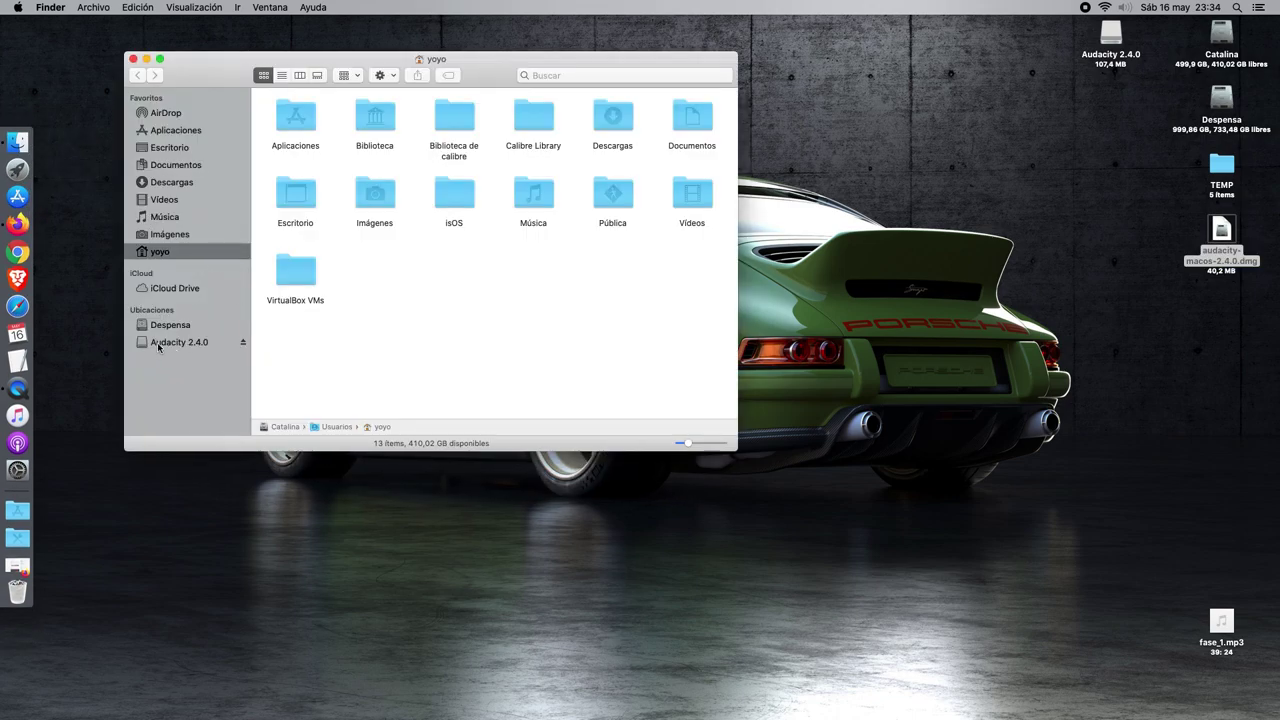
left_click(243, 343)
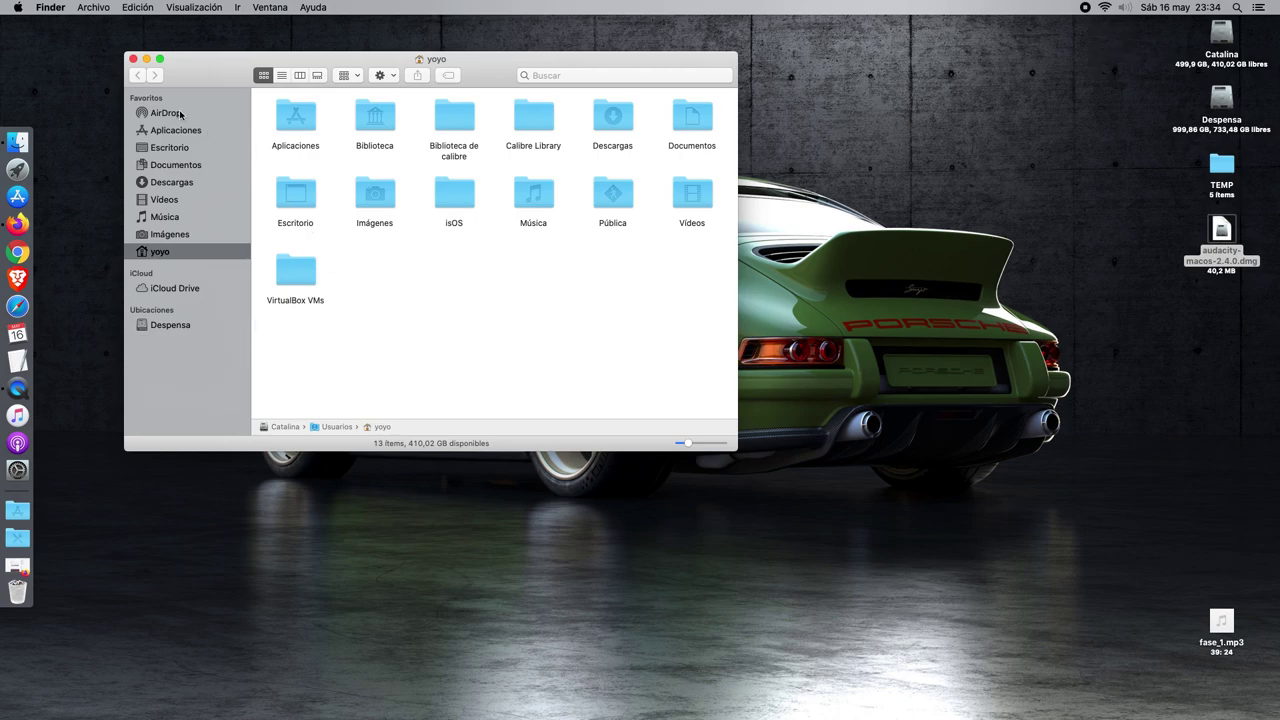
left_click(133, 59)
Switch back to Firefox and open the release post's New features in Audacity 2.4.0 wiki link in a new tab.
left_click(17, 224)
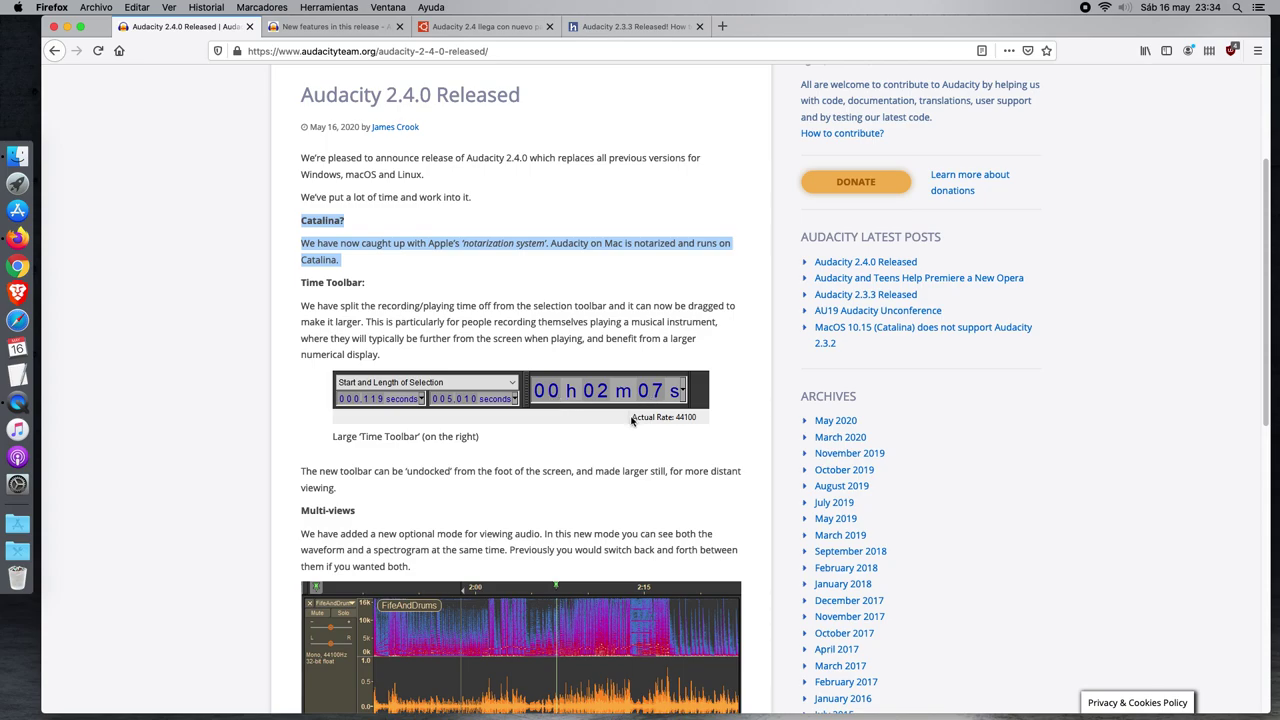
scroll(421, 534, "down", 5)
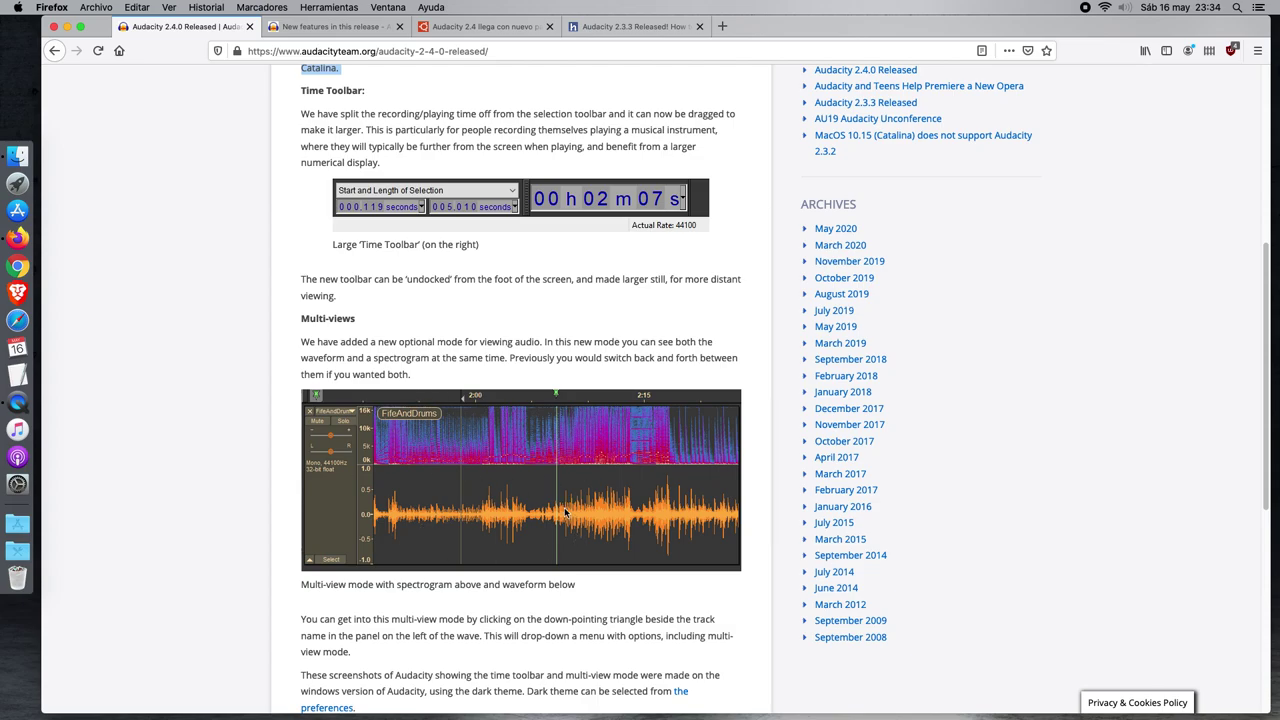
scroll(565, 512, "down", 10)
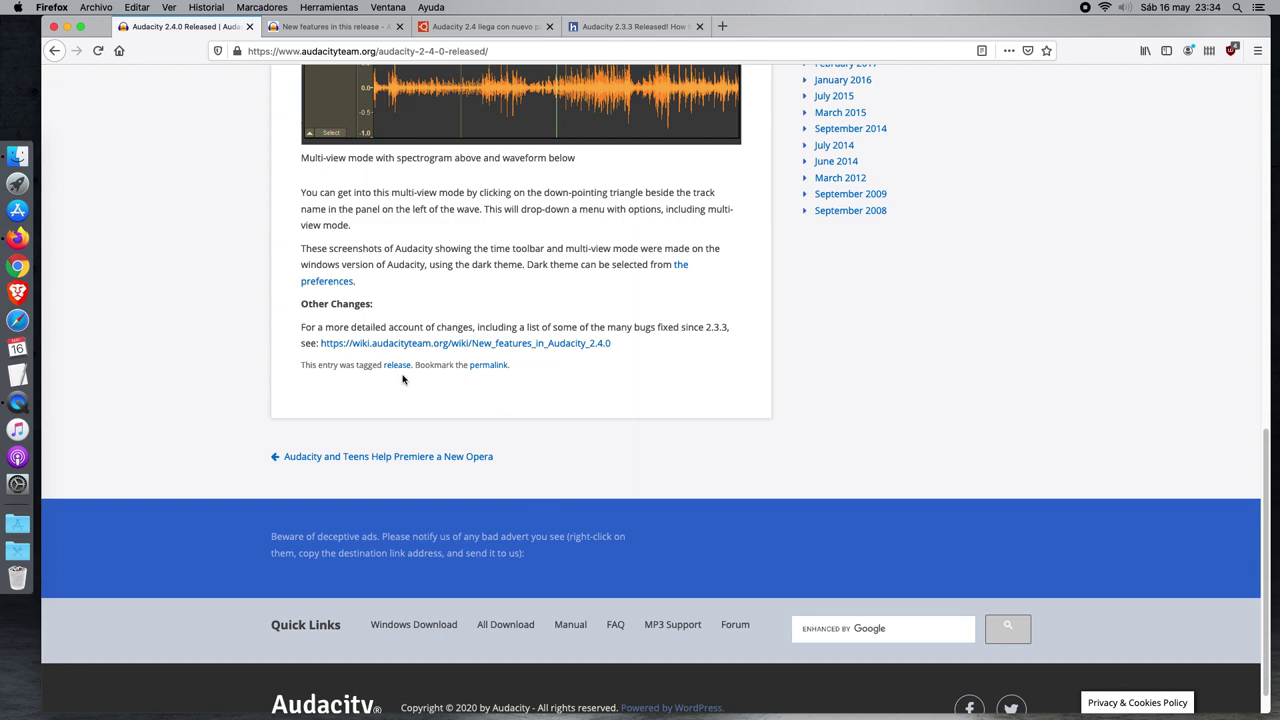
right_click(404, 343)
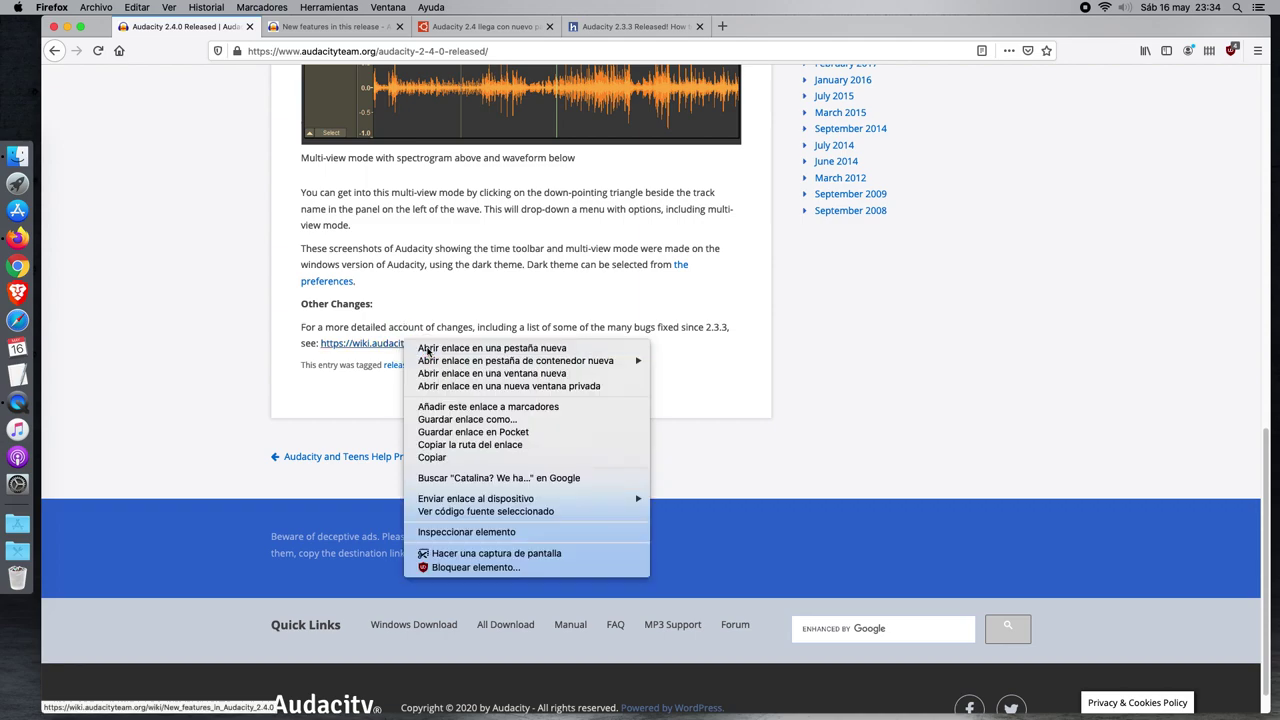
left_click(425, 348)
Switch to the Audacity 2.4.0 New features wiki page and review its contents list and the Time Toolbar section.
left_click(322, 27)
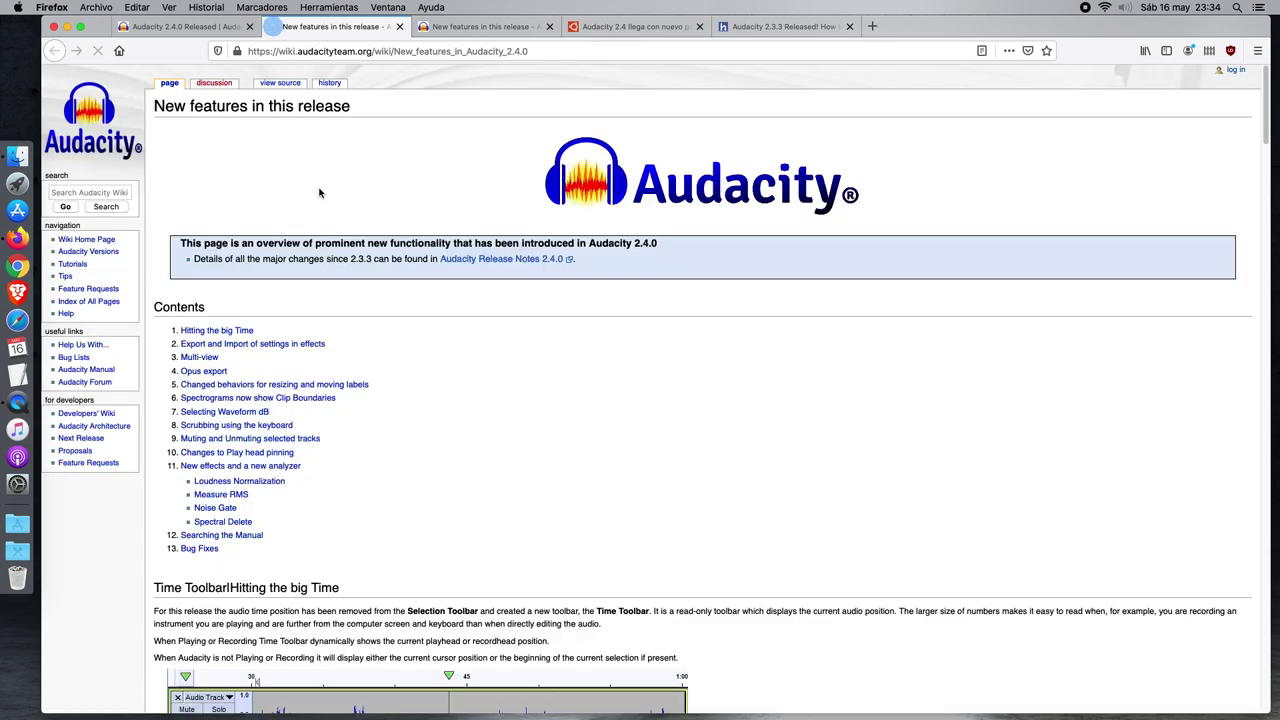
scroll(330, 250, "down", 5)
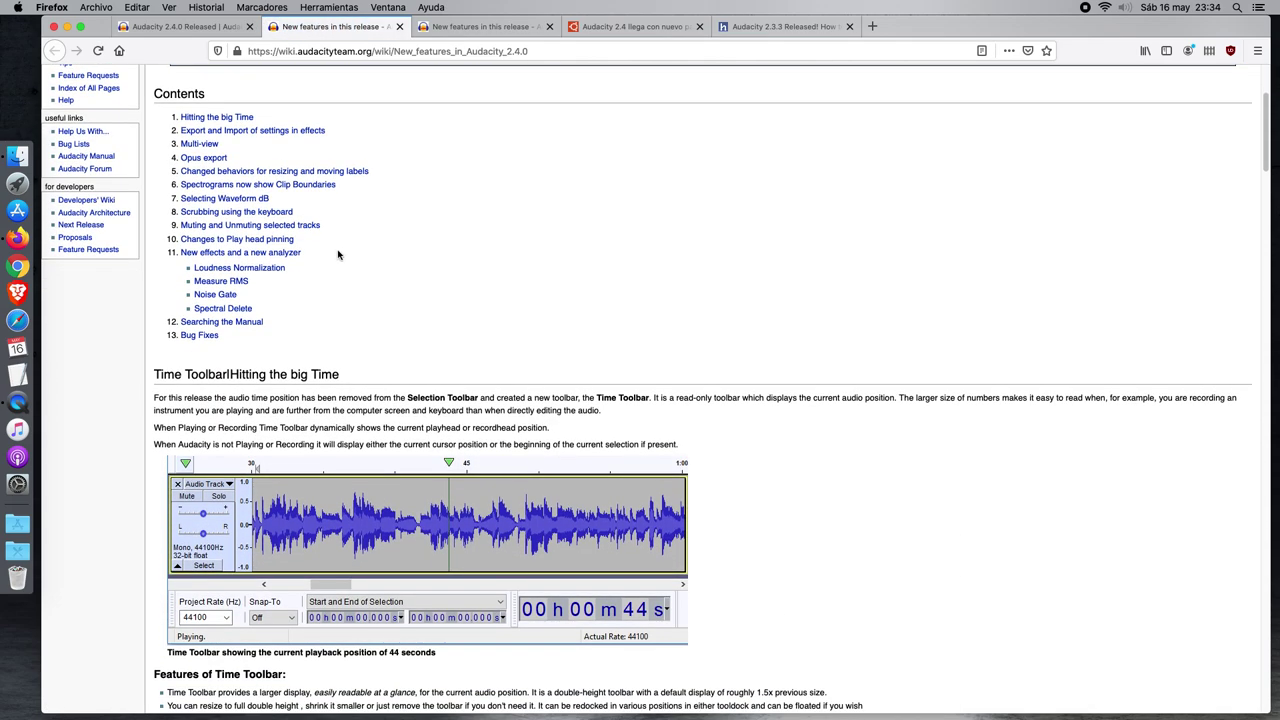
scroll(331, 300, "down", 5)
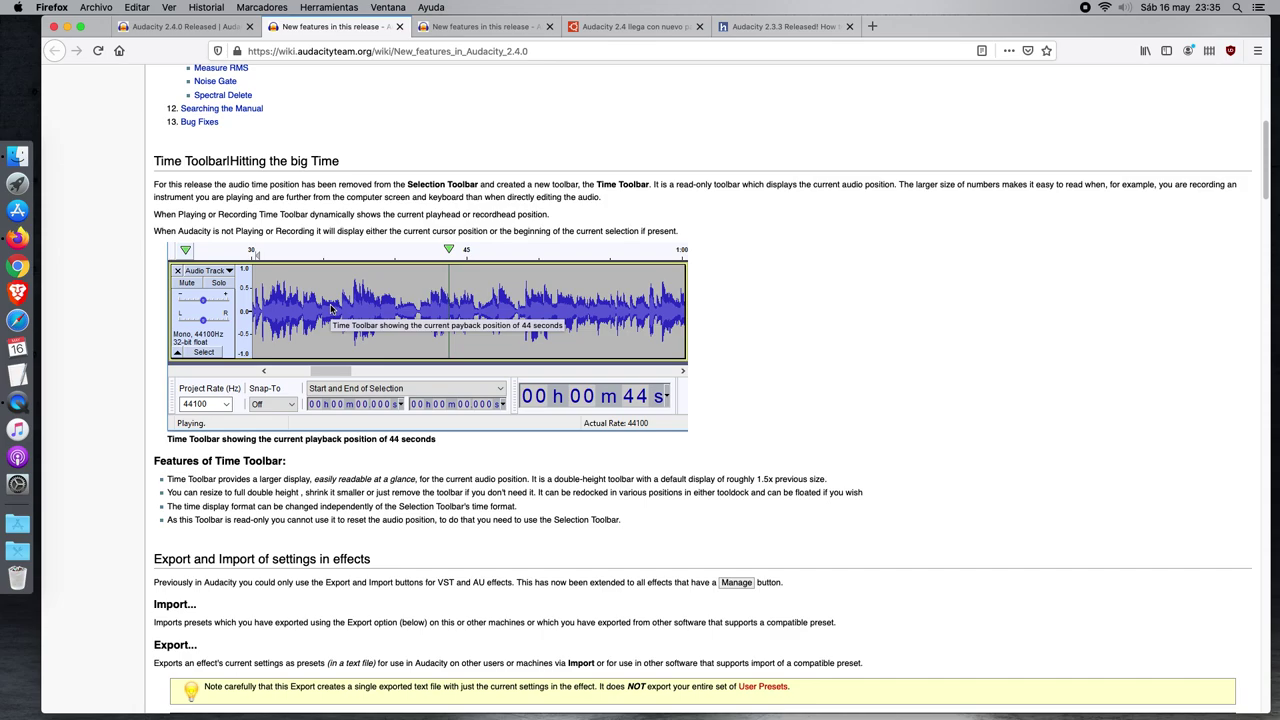
scroll(640, 416, "down", 2)
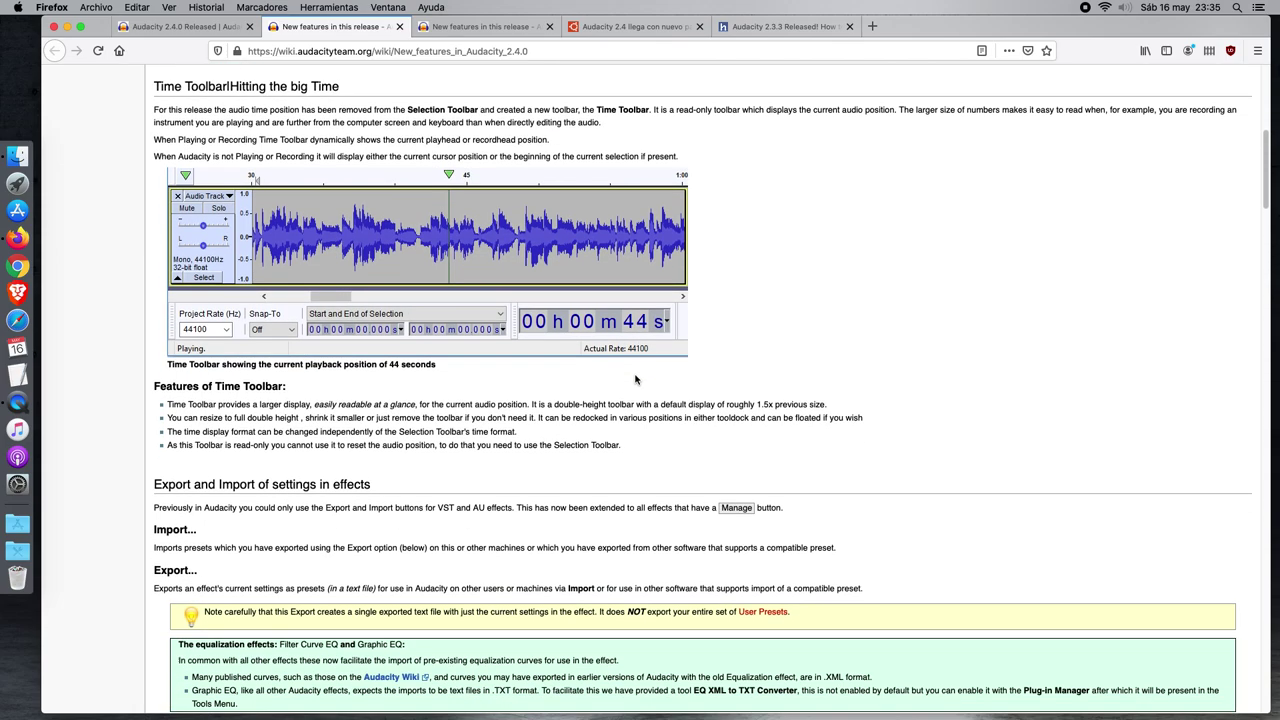
scroll(604, 360, "down", 2)
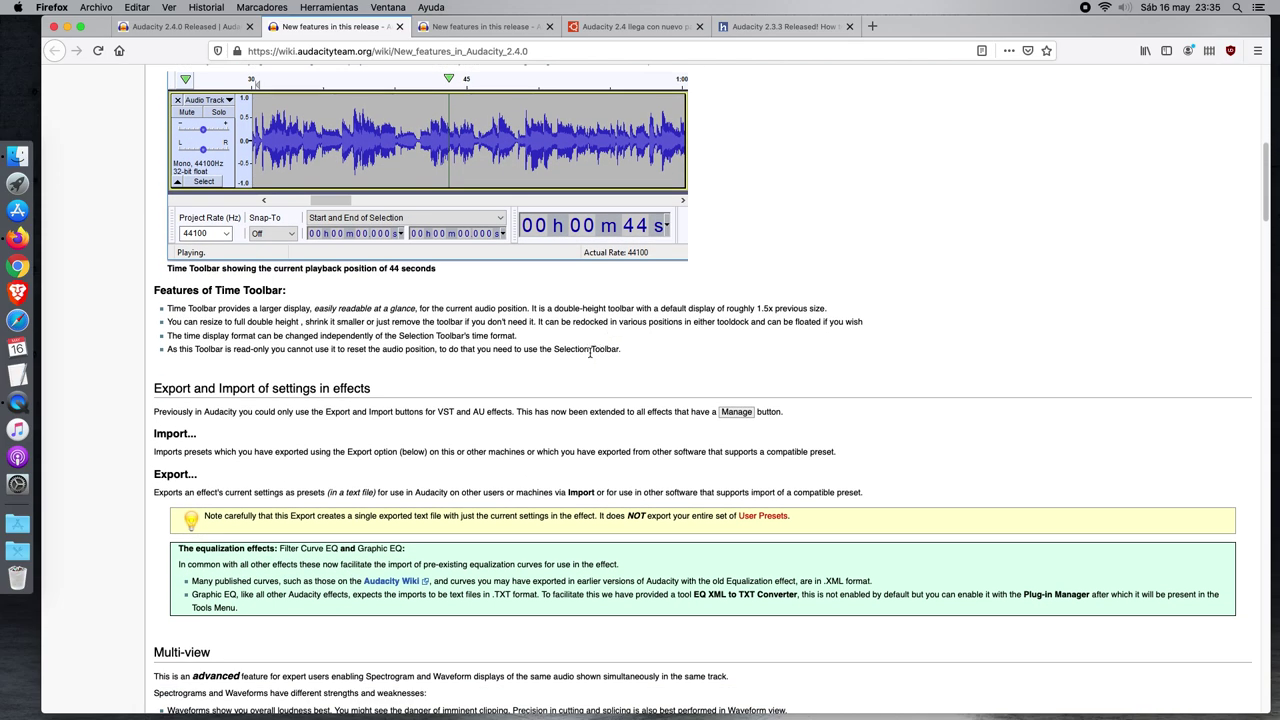
scroll(415, 444, "up", 6)
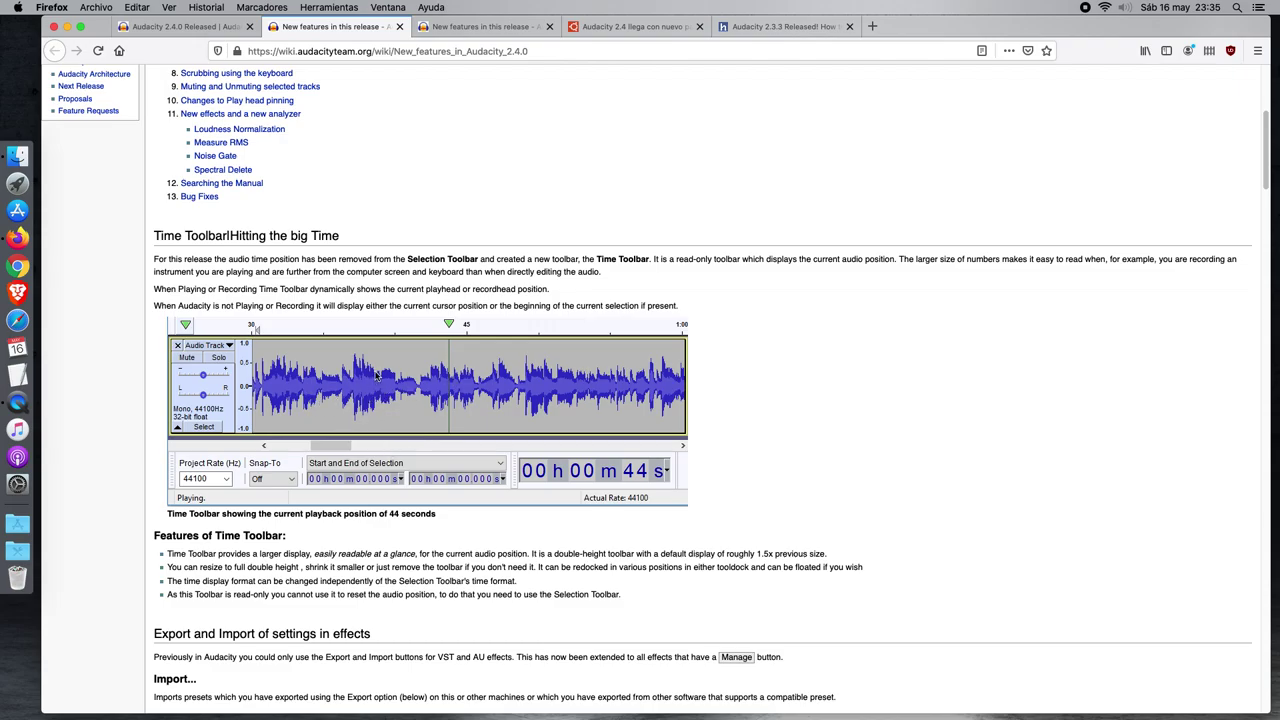
Review the wiki sections on Export and Import of settings in effects, Multi-view and Opus Export.
scroll(376, 370, "down", 9)
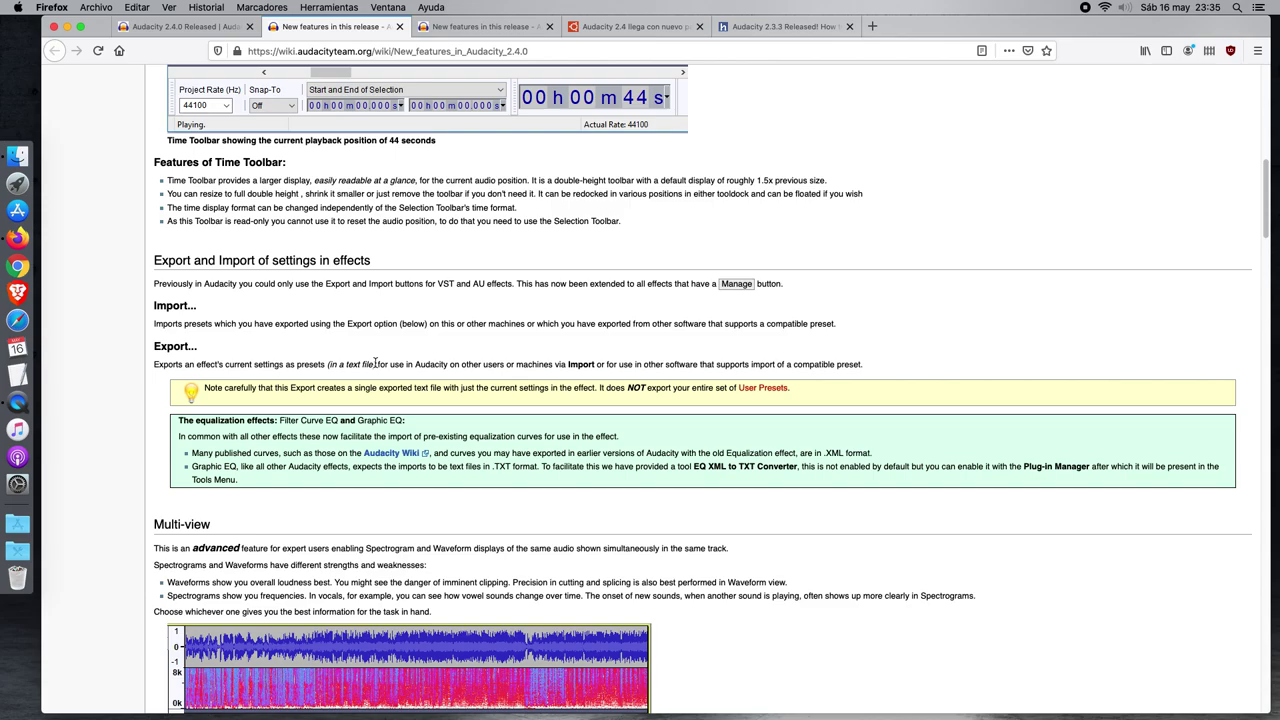
scroll(376, 364, "down", 14)
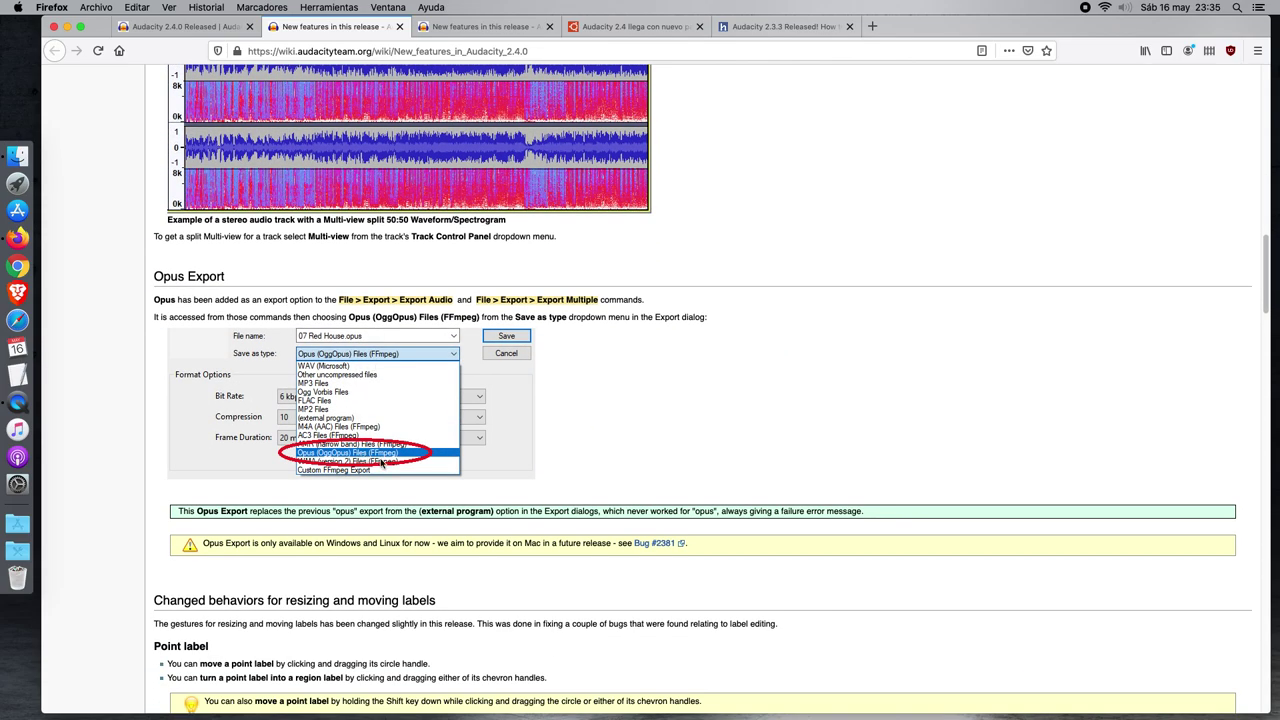
scroll(382, 462, "up", 9)
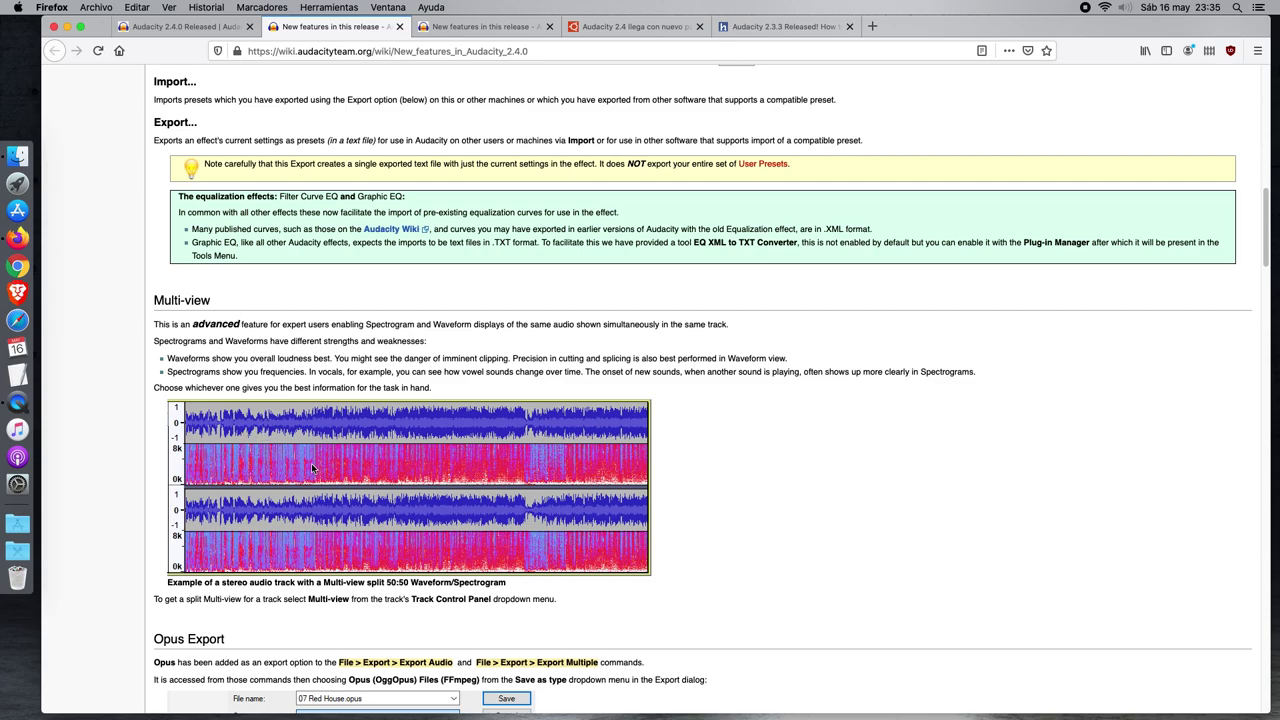
scroll(318, 466, "down", 10)
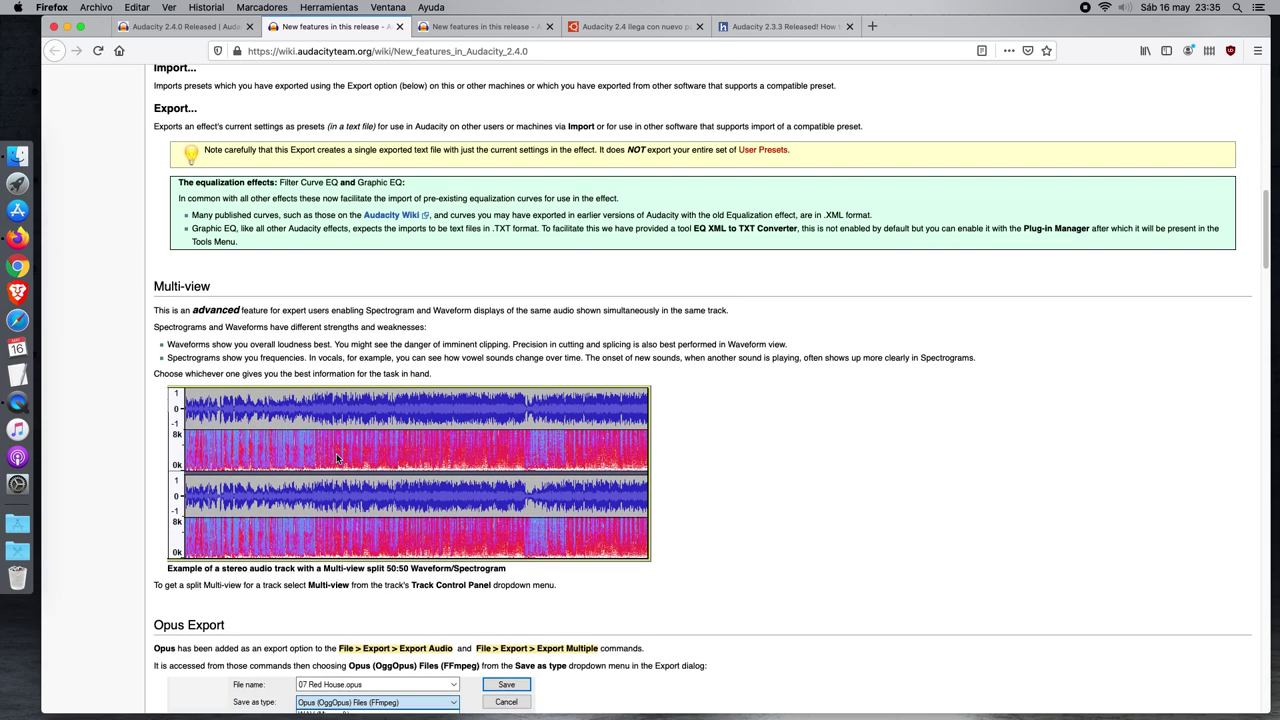
Review the wiki sections from the changed label behaviors and spectrogram clip boundaries through Play/Record head pinning.
scroll(337, 403, "down", 3)
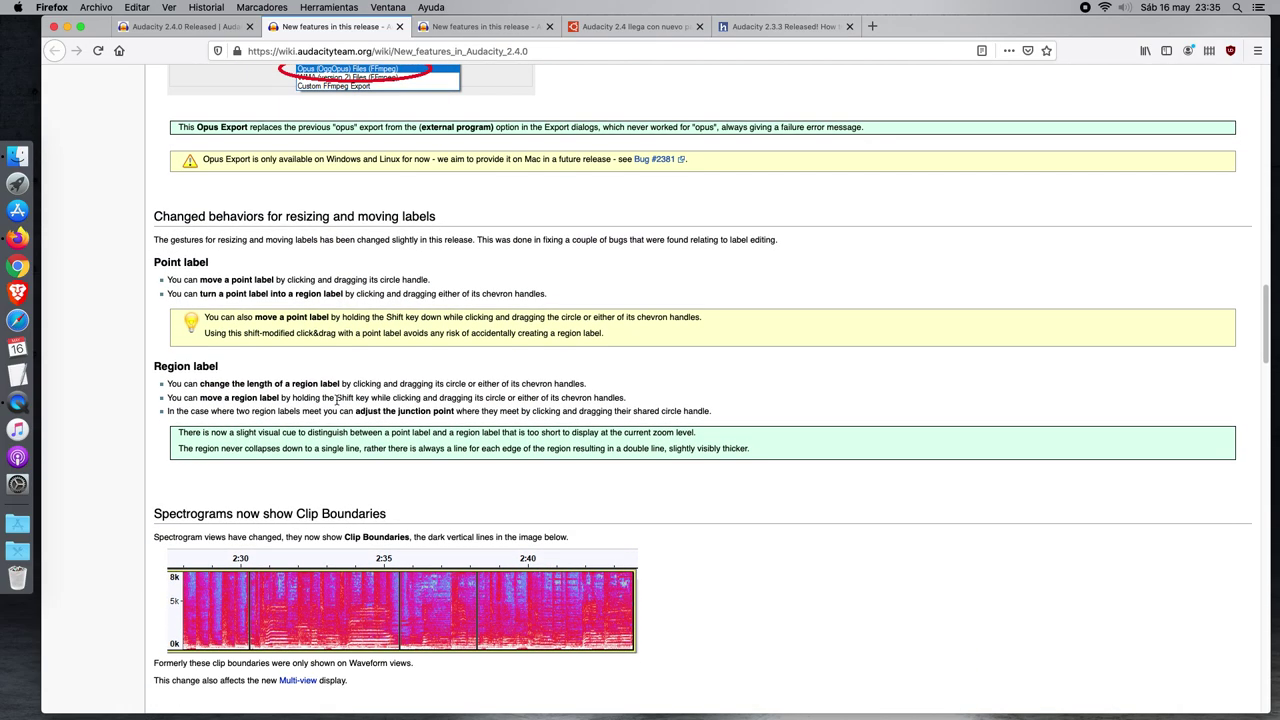
scroll(238, 200, "down", 5)
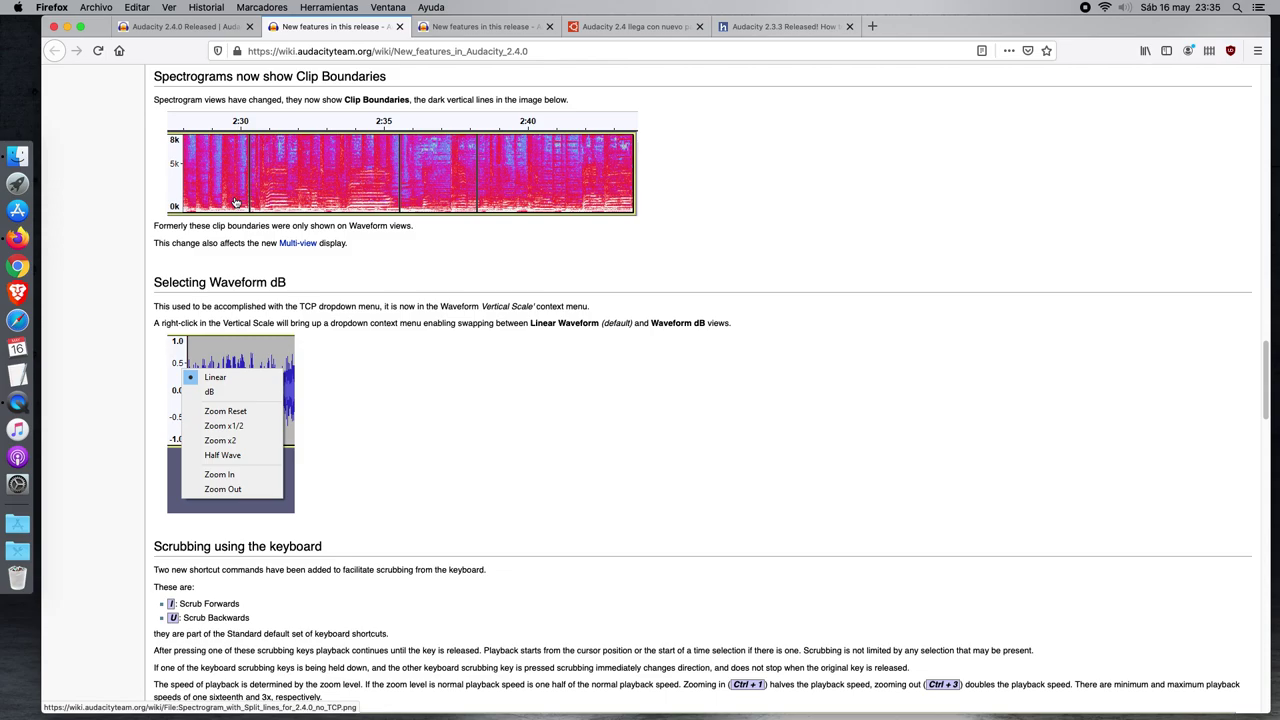
scroll(238, 202, "down", 8)
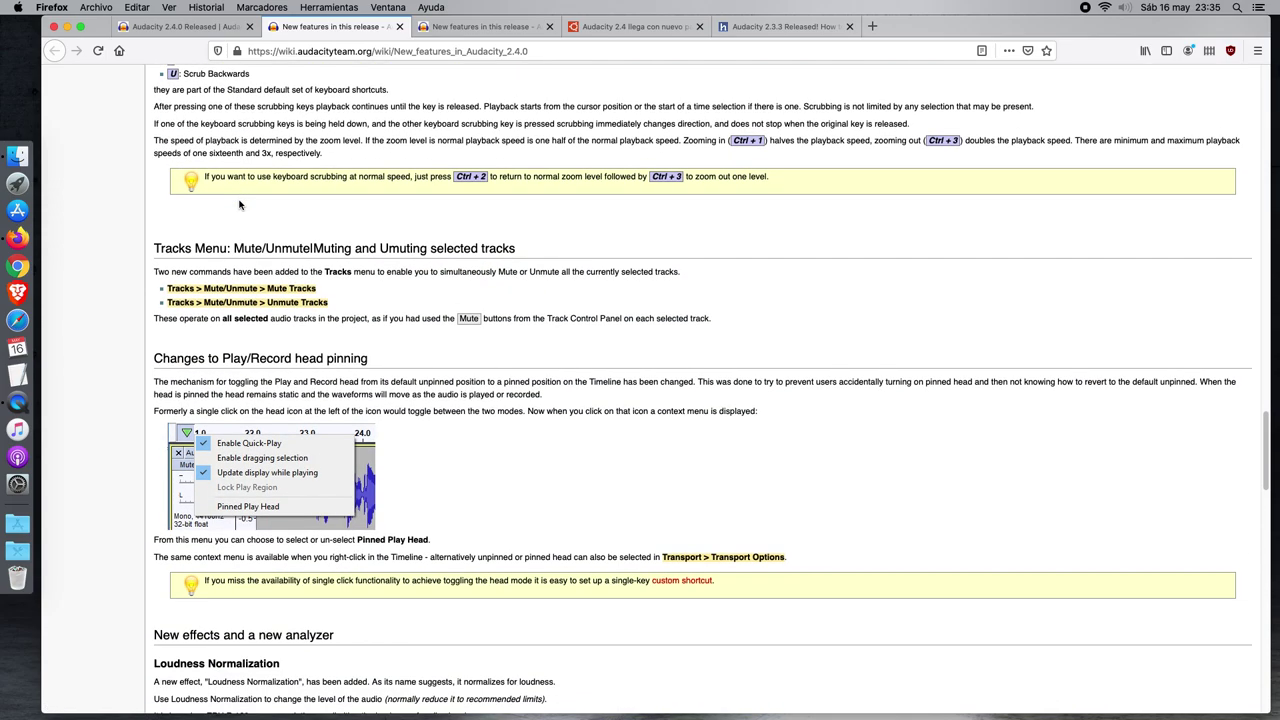
Review the new effects and analyzer on the wiki page: Loudness Normalization, Measure RMS, Noise Gate and Spectral Delete.
scroll(338, 315, "down", 5)
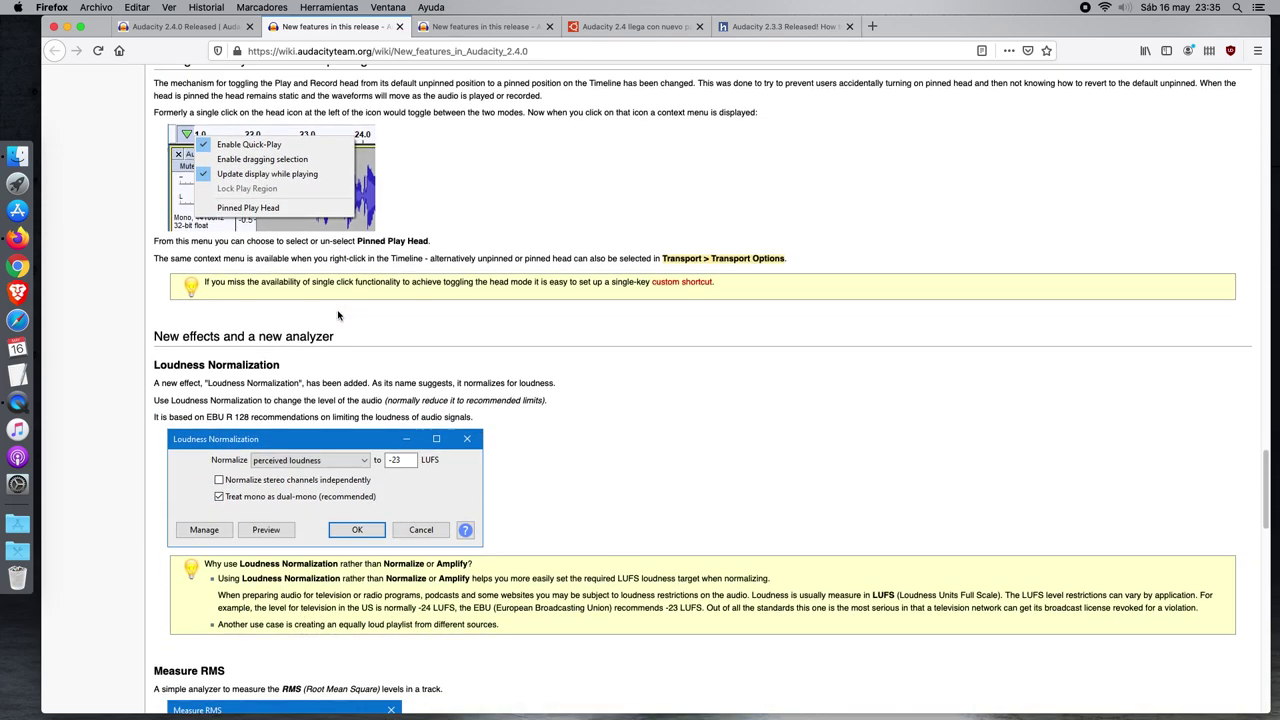
scroll(338, 315, "down", 1)
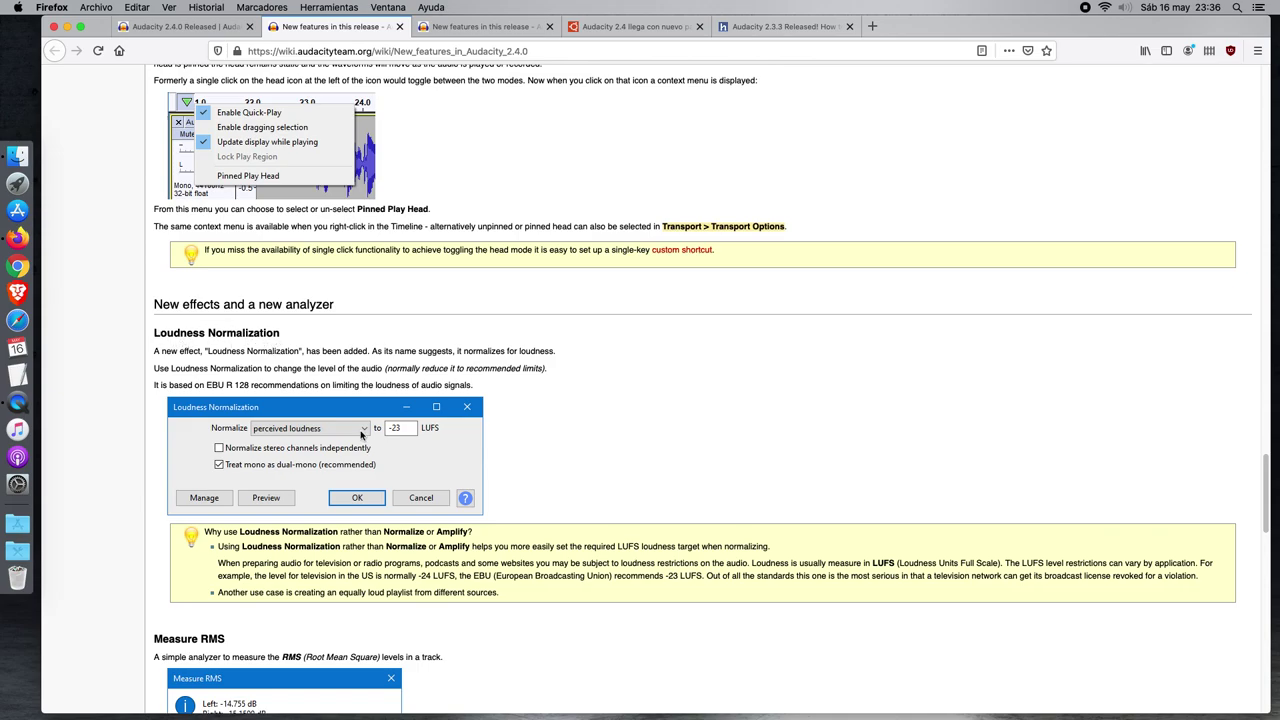
scroll(361, 433, "down", 5)
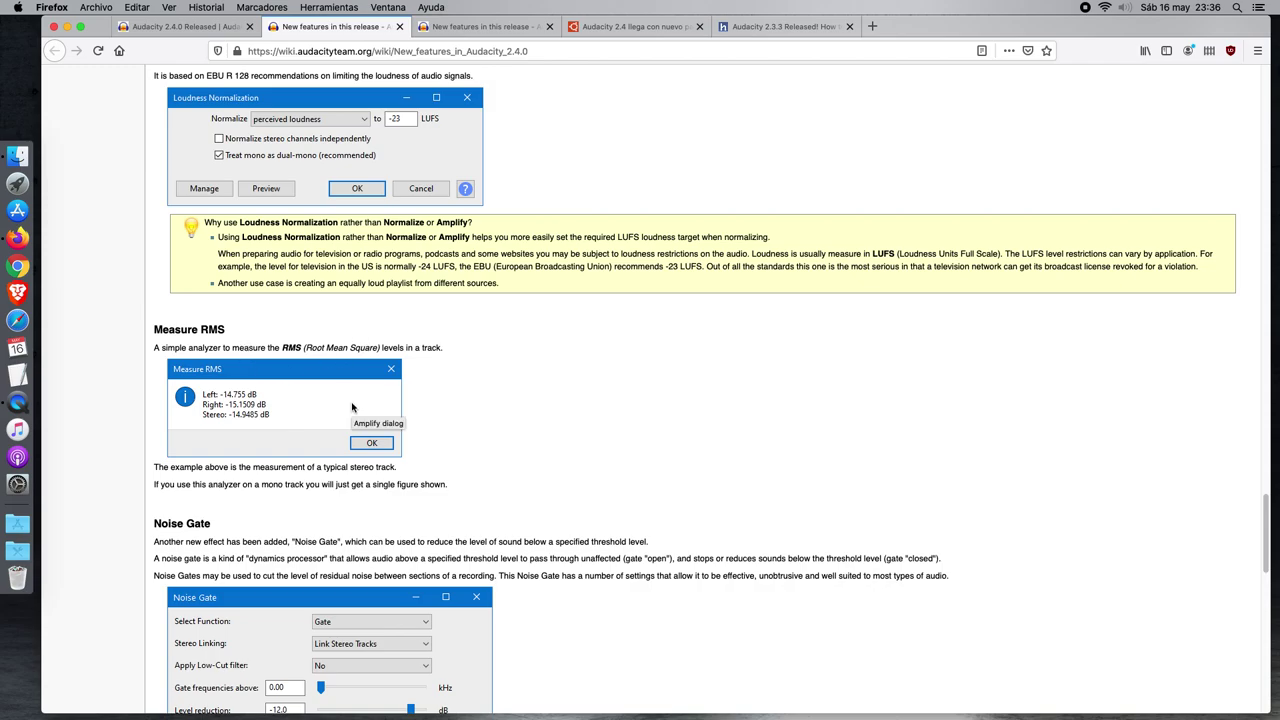
scroll(351, 407, "down", 5)
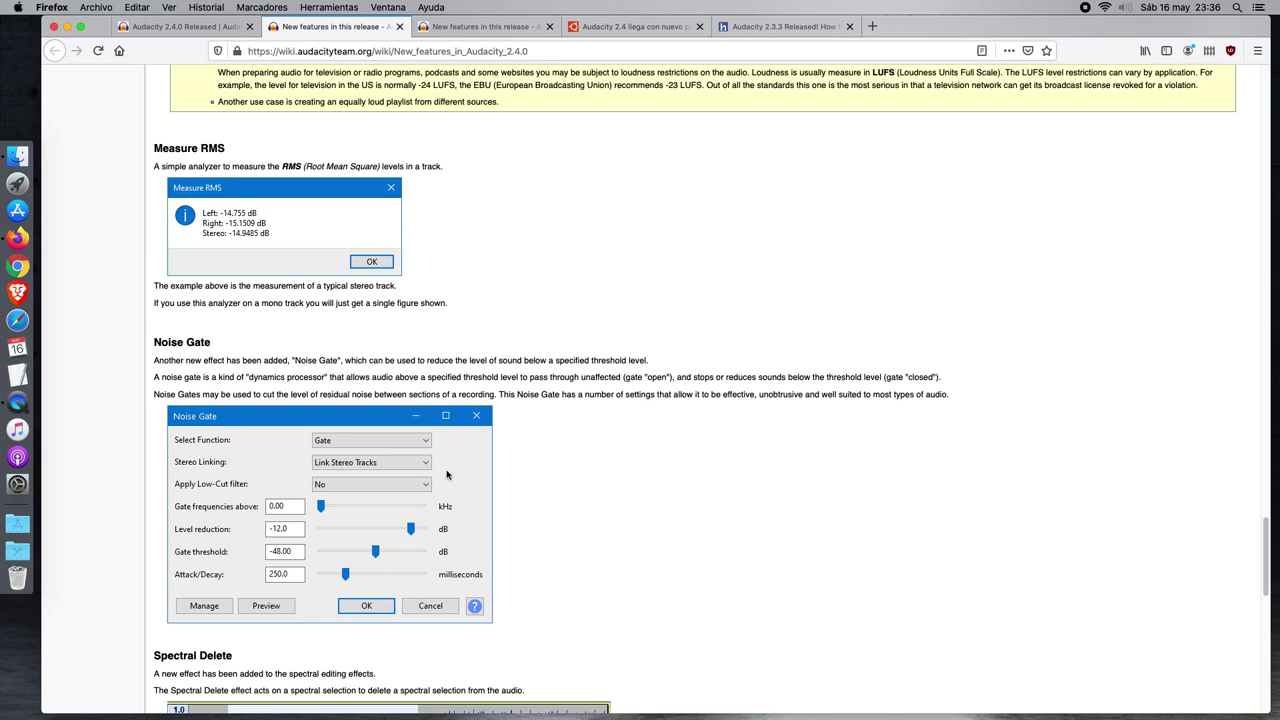
scroll(447, 470, "down", 5)
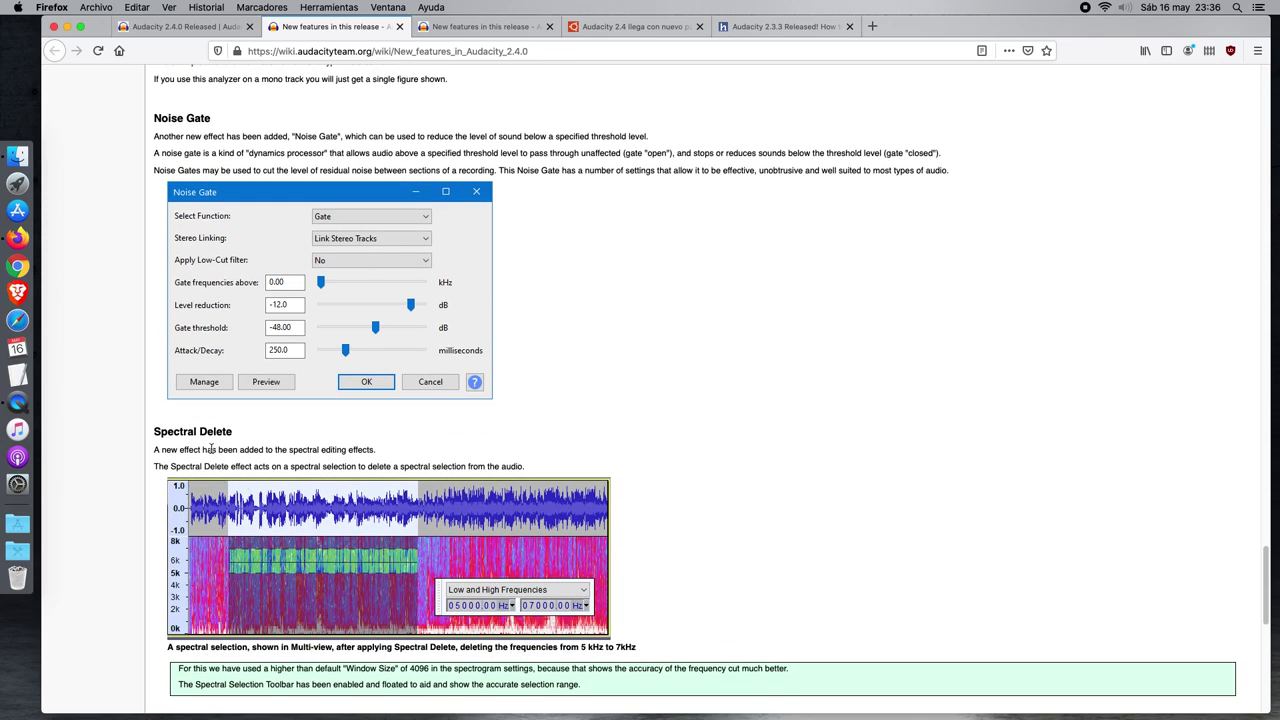
Review the Searching the Manual and Bug Fixes sections, and return to the contents list of the wiki page.
scroll(358, 509, "down", 8)
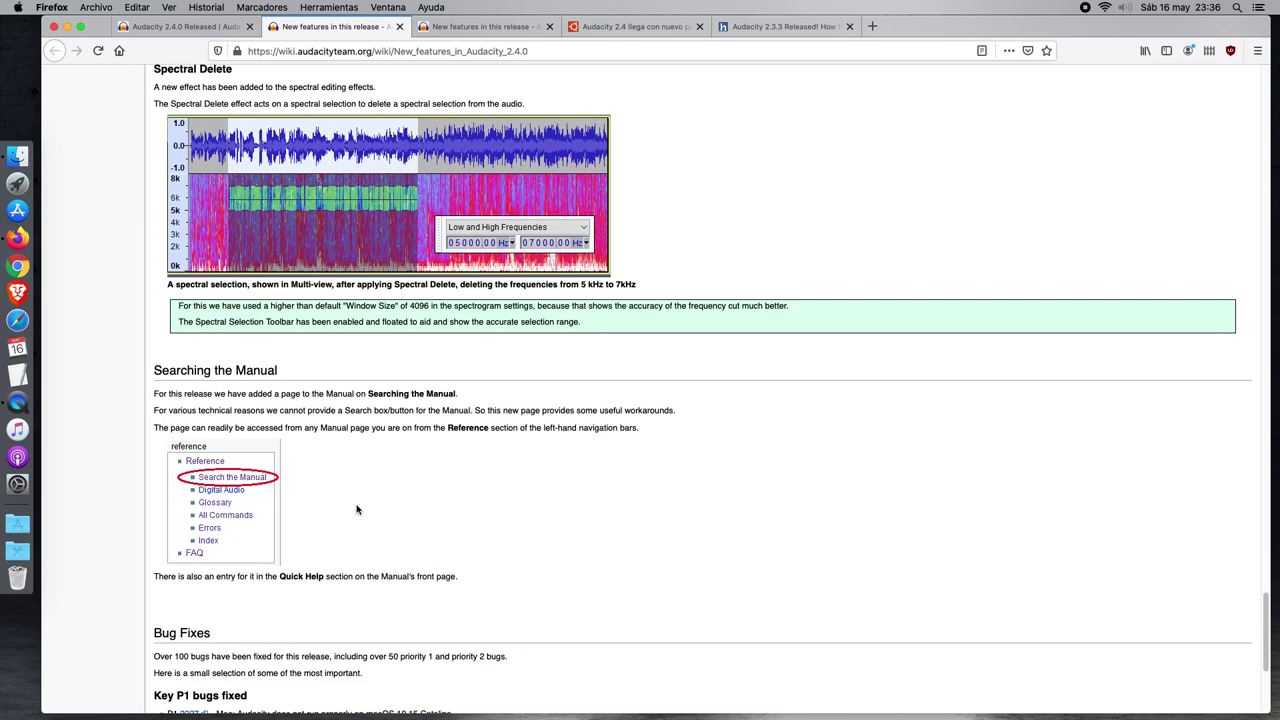
scroll(357, 509, "down", 7)
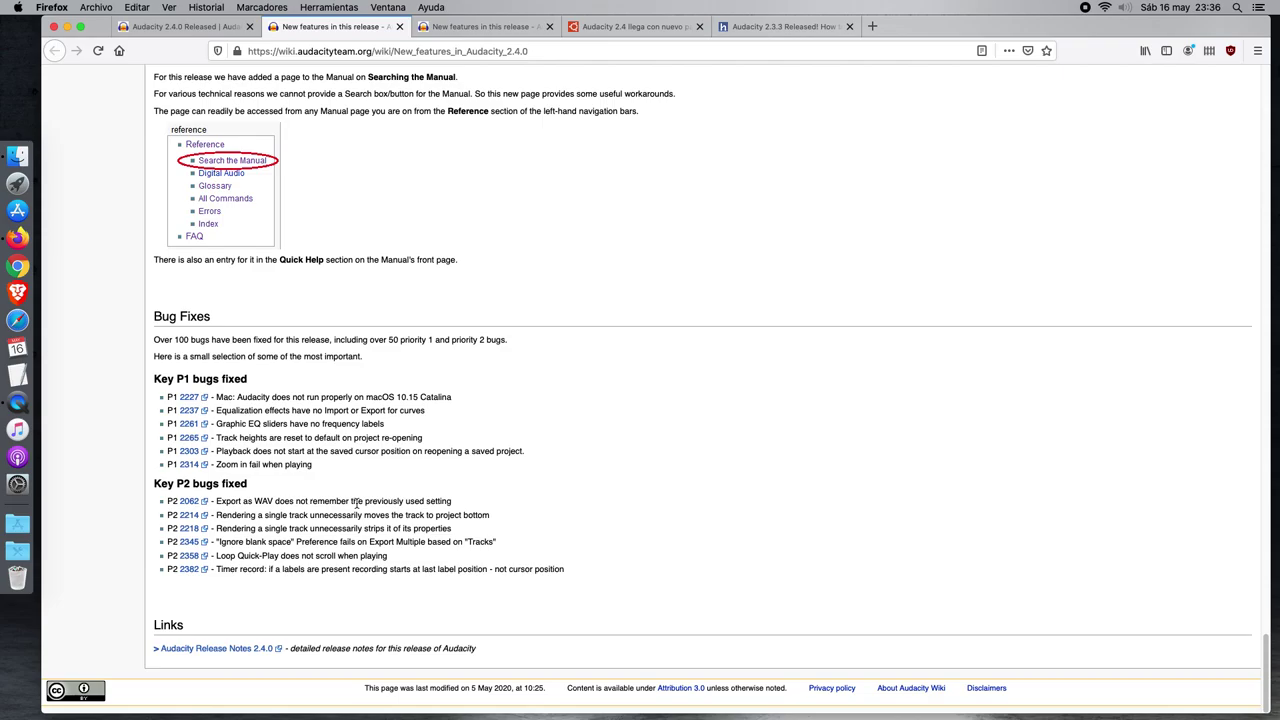
scroll(357, 506, "up", 1)
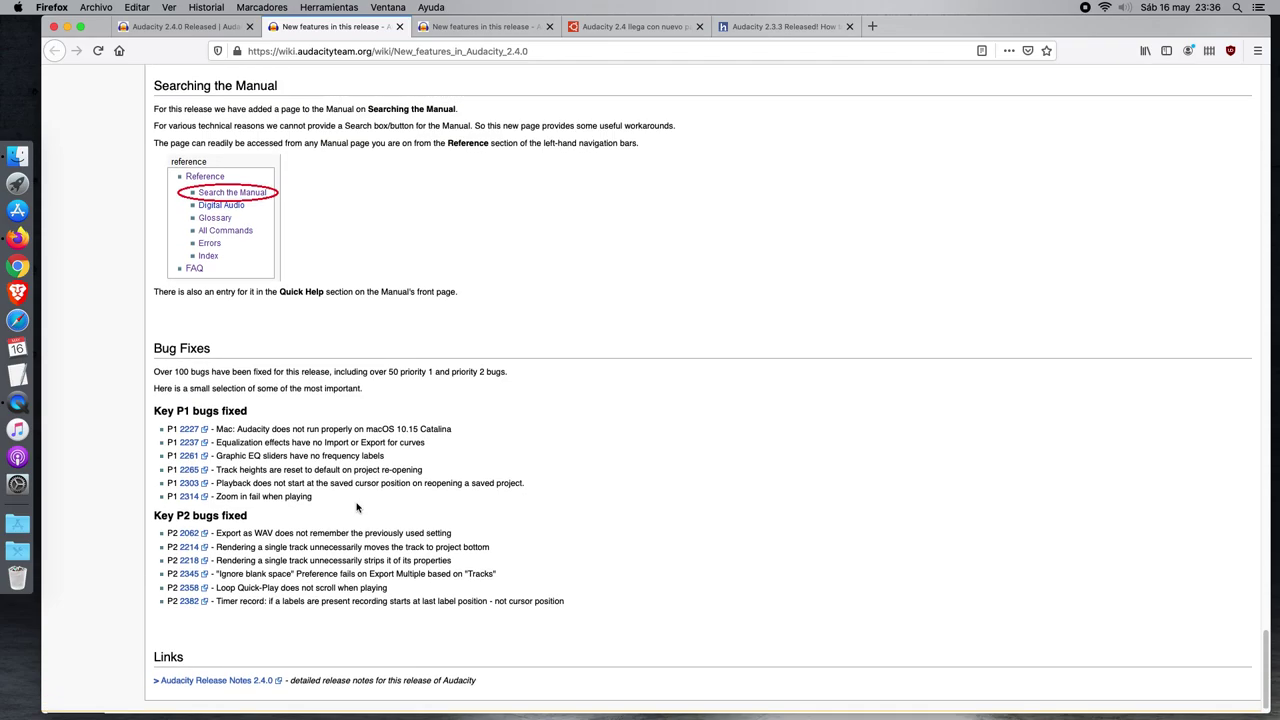
scroll(357, 508, "up", 20)
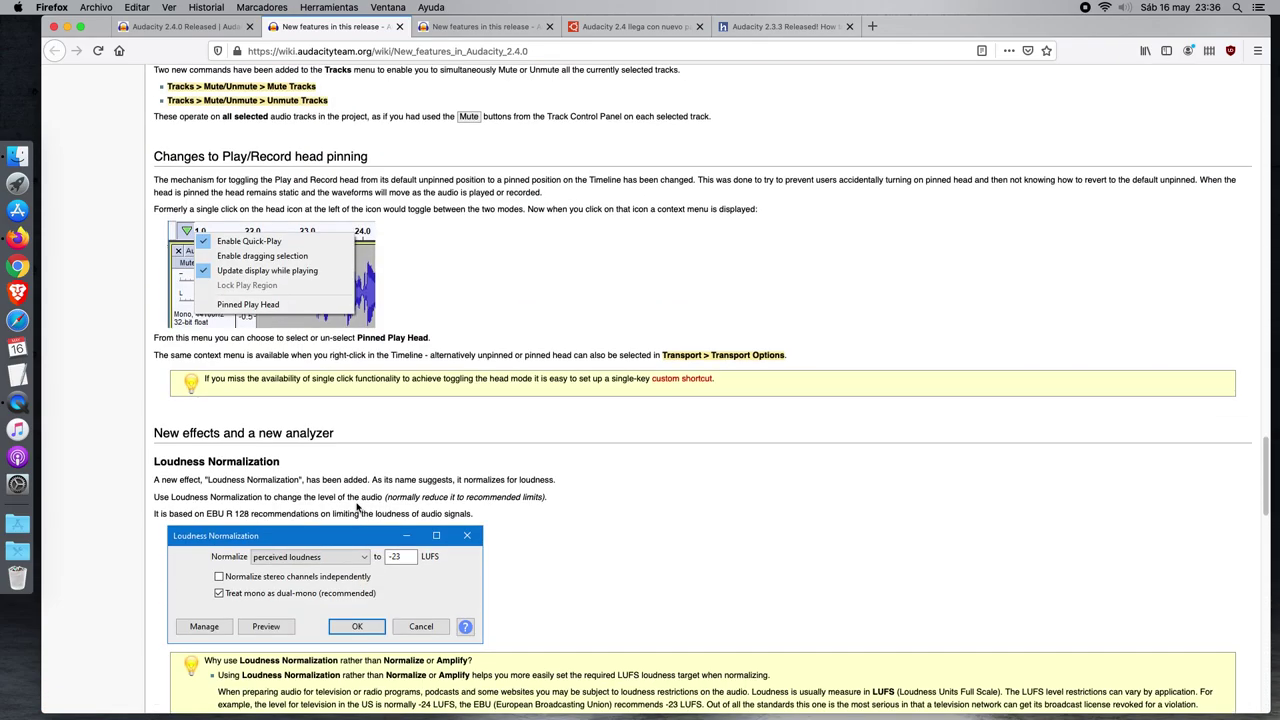
scroll(357, 507, "up", 15)
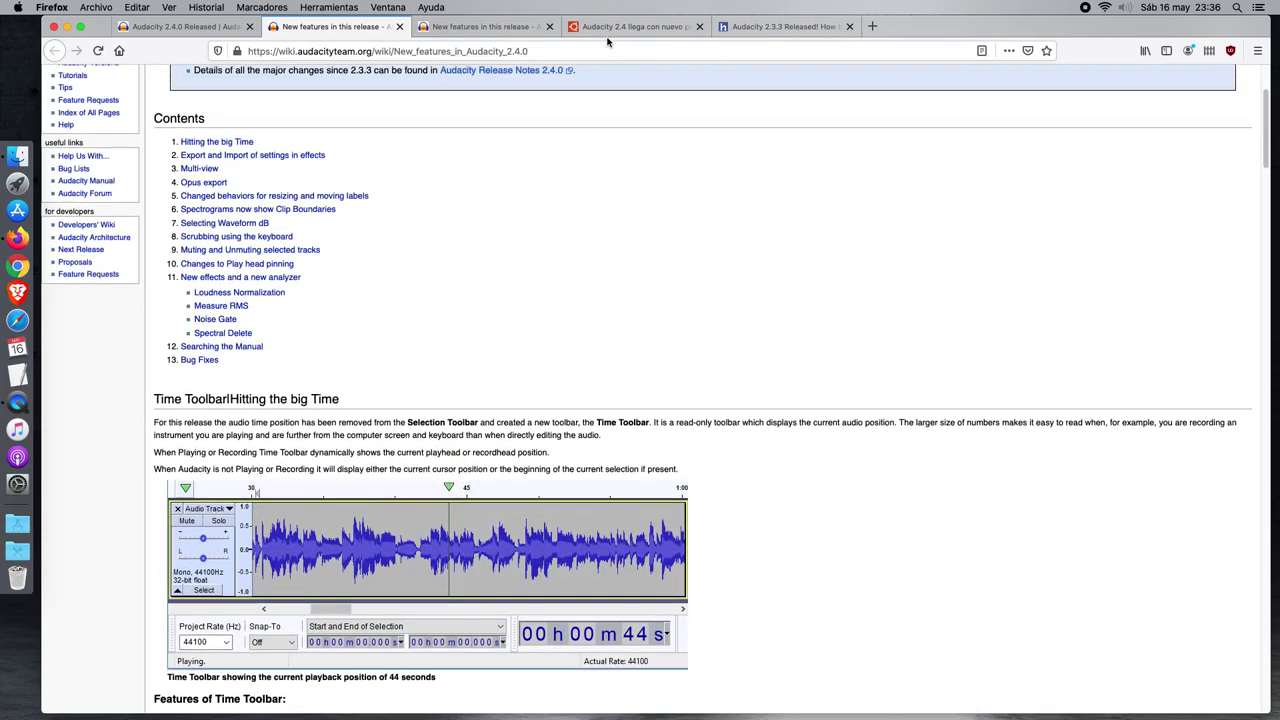
Switch to the Ubunlog article on Audacity 2.4 and read its introduction, features list and "¿Qué hay de nuevo en Audacity 2.4?" section.
left_click(610, 30)
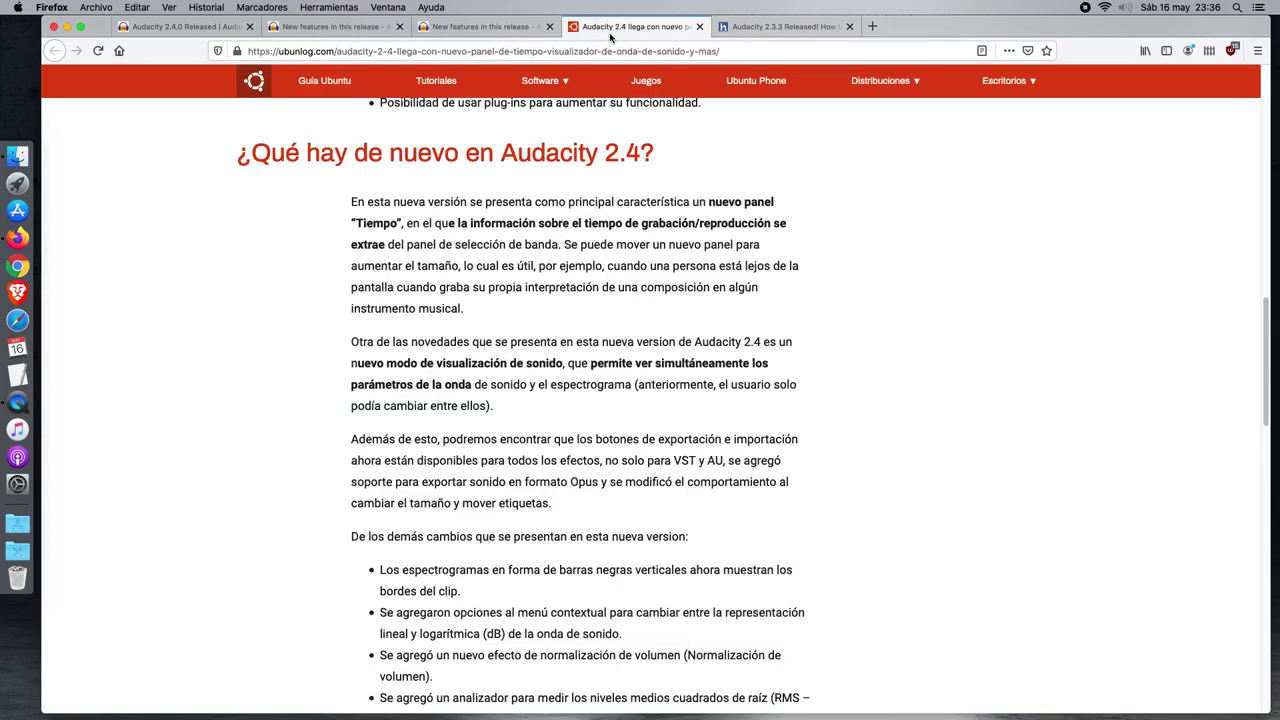
scroll(523, 328, "up", 10)
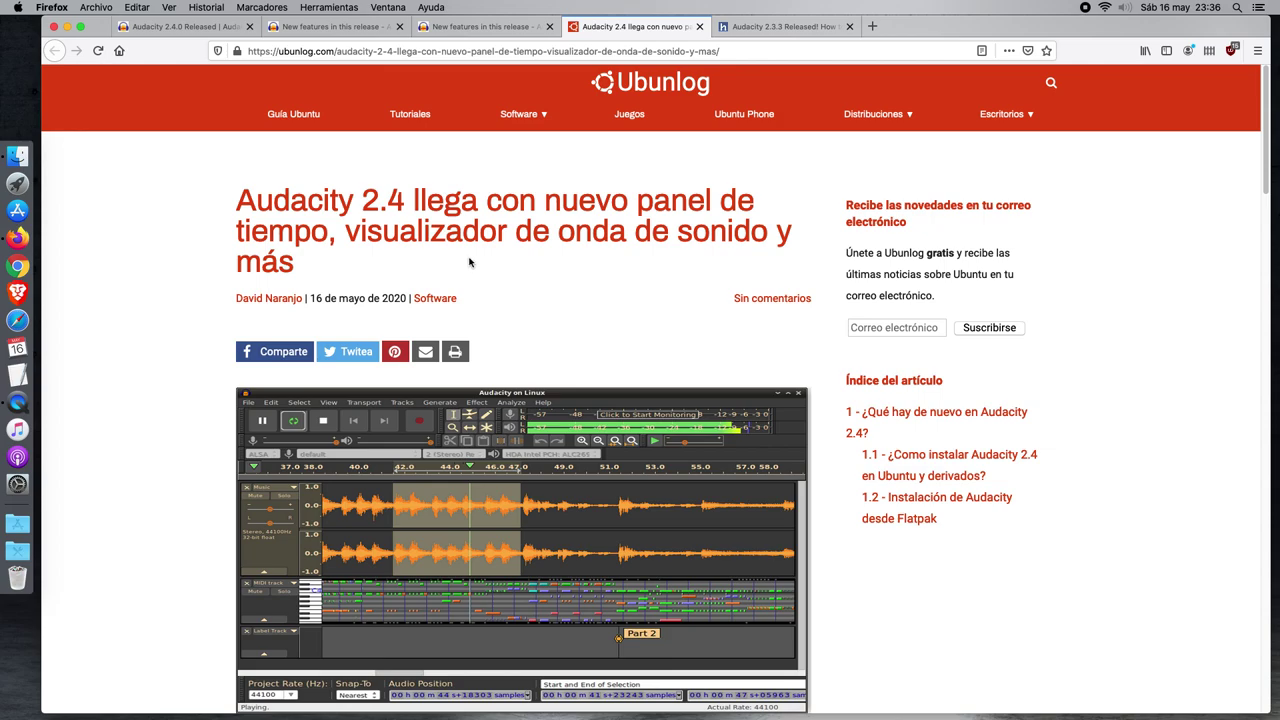
scroll(469, 262, "down", 10)
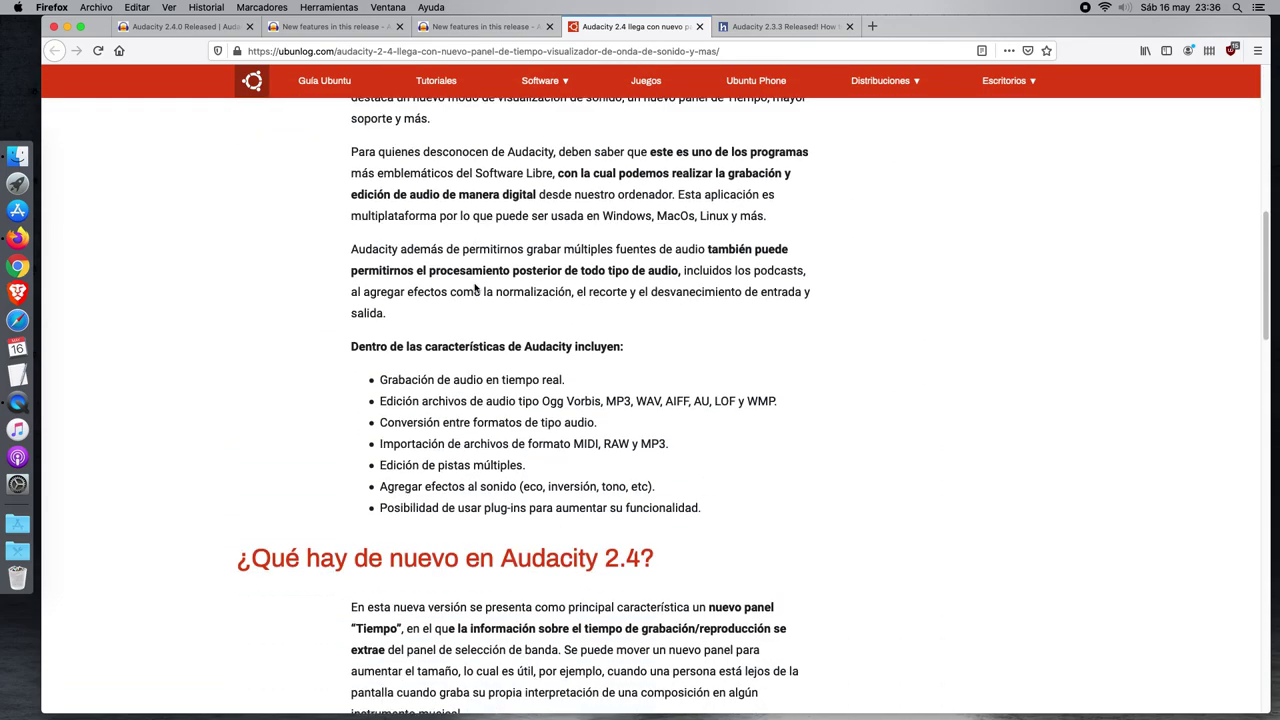
scroll(475, 287, "down", 5)
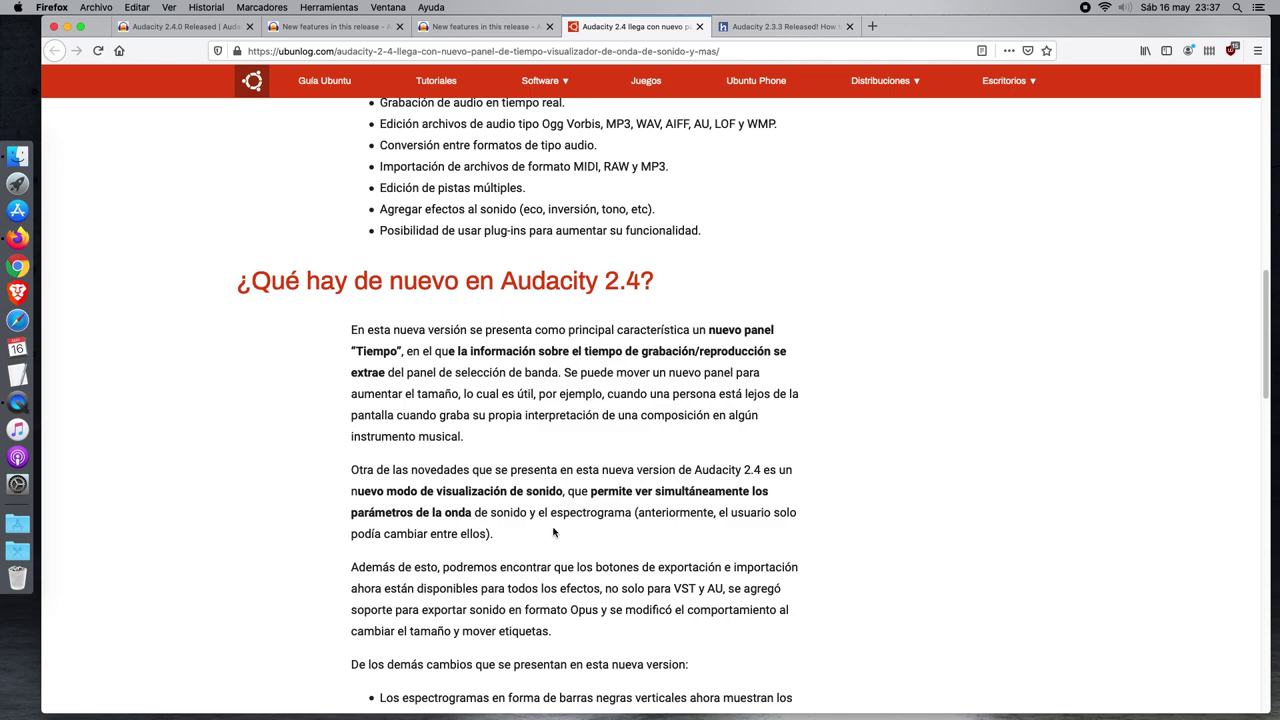
scroll(585, 544, "down", 5)
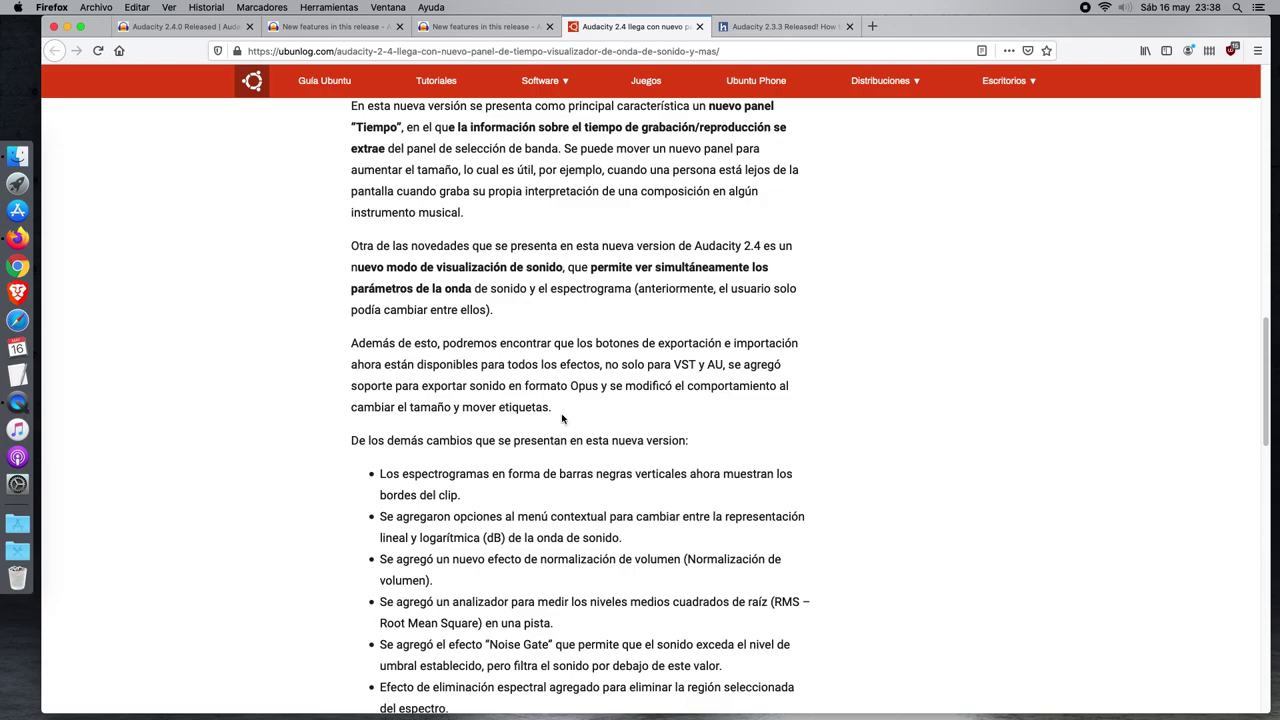
scroll(520, 423, "down", 3)
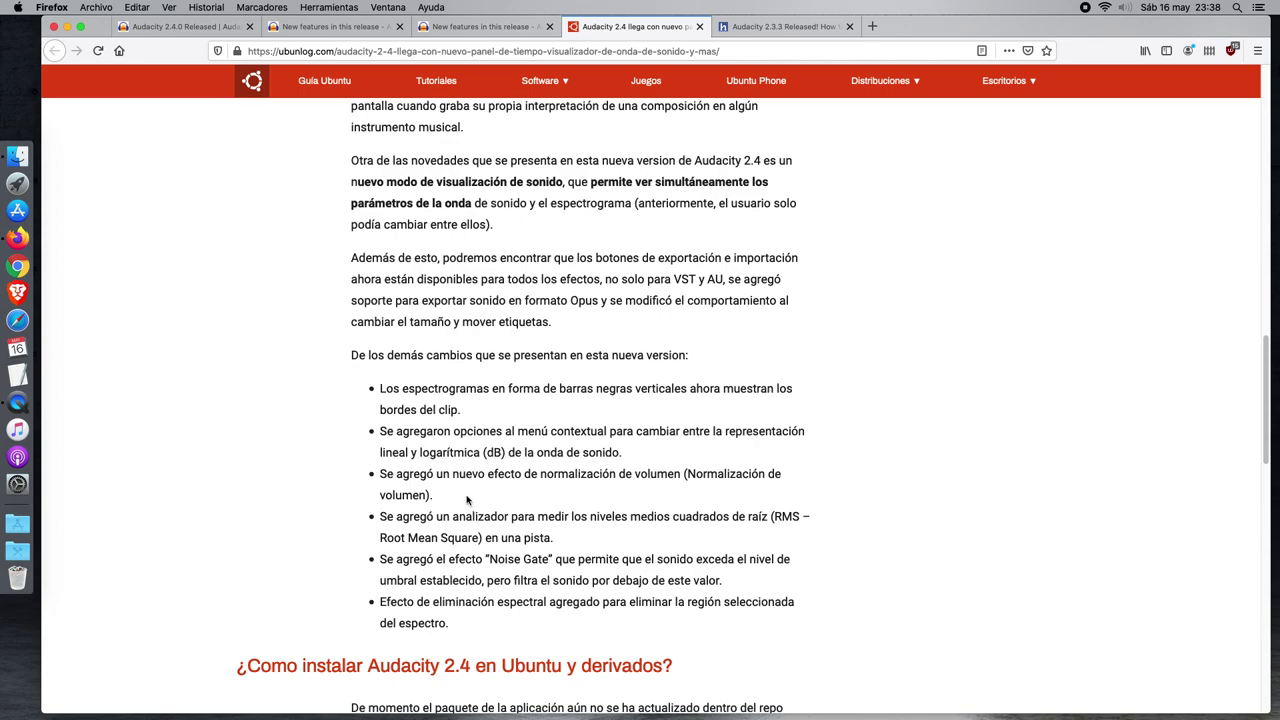
Highlight the article's bullet on volume normalization, clear the selection, and highlight the bullet on the "Noise Gate" effect.
triple_click(388, 473)
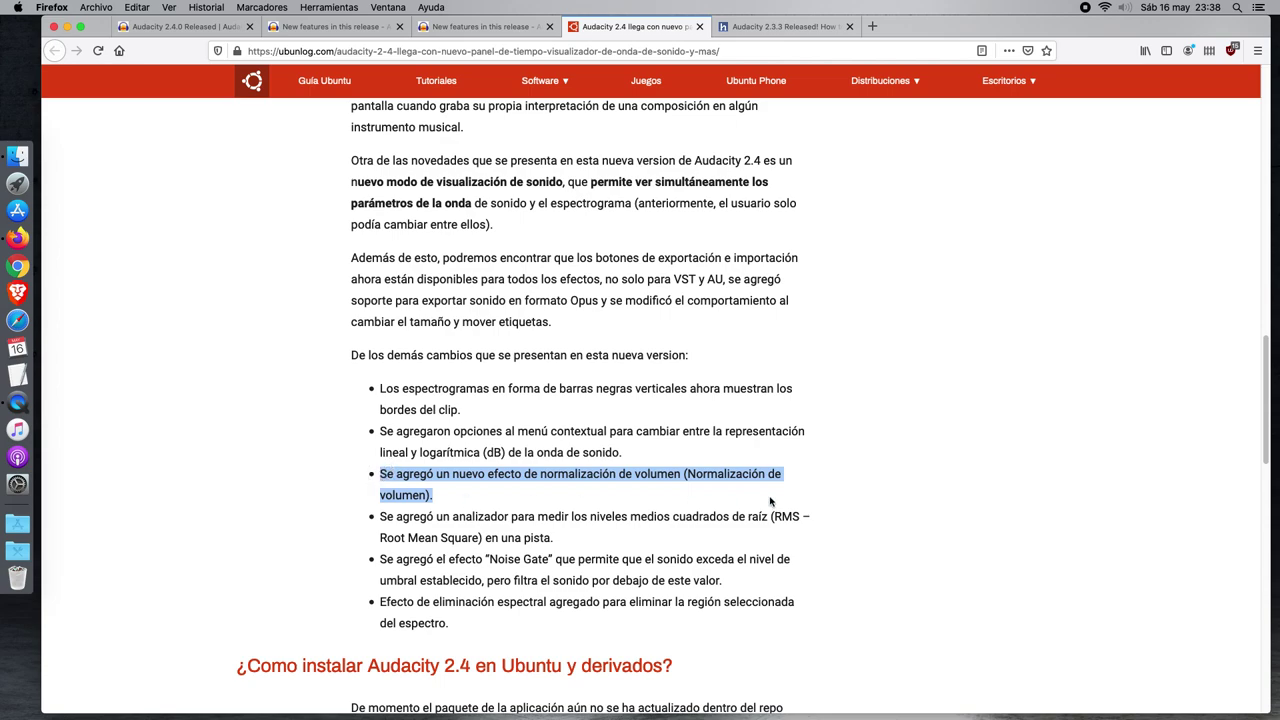
left_click(865, 488)
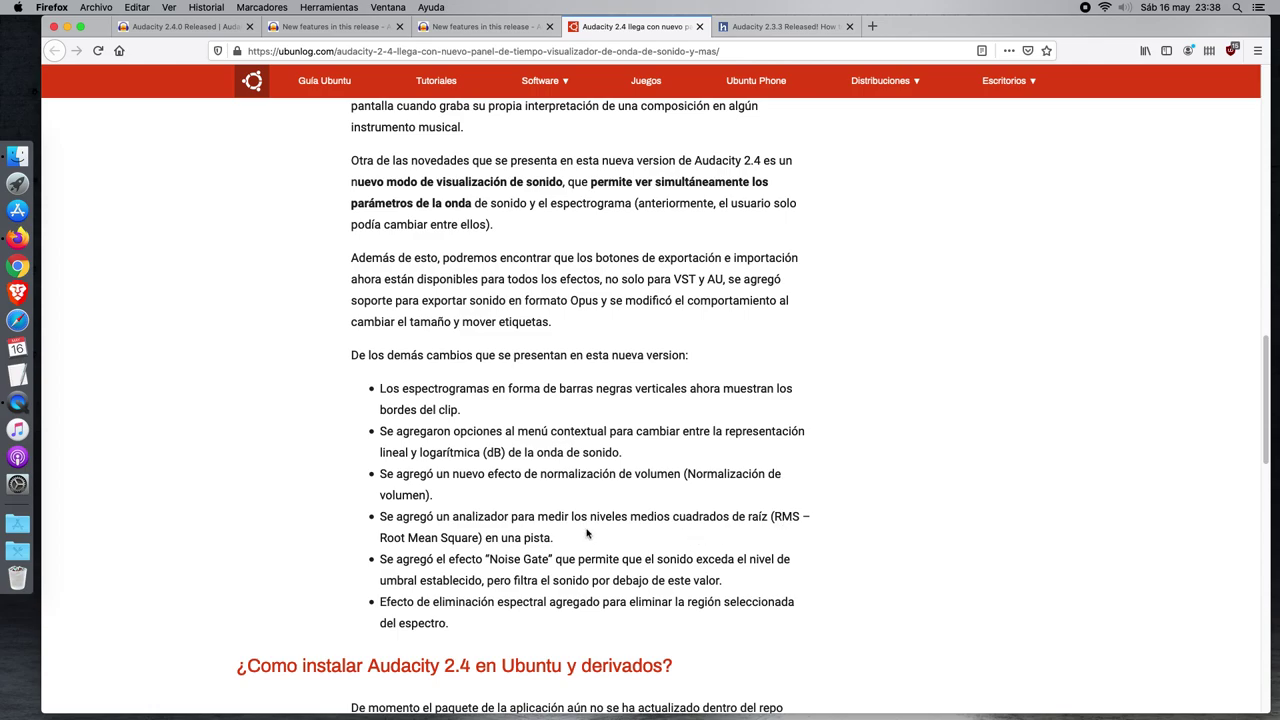
scroll(580, 537, "down", 2)
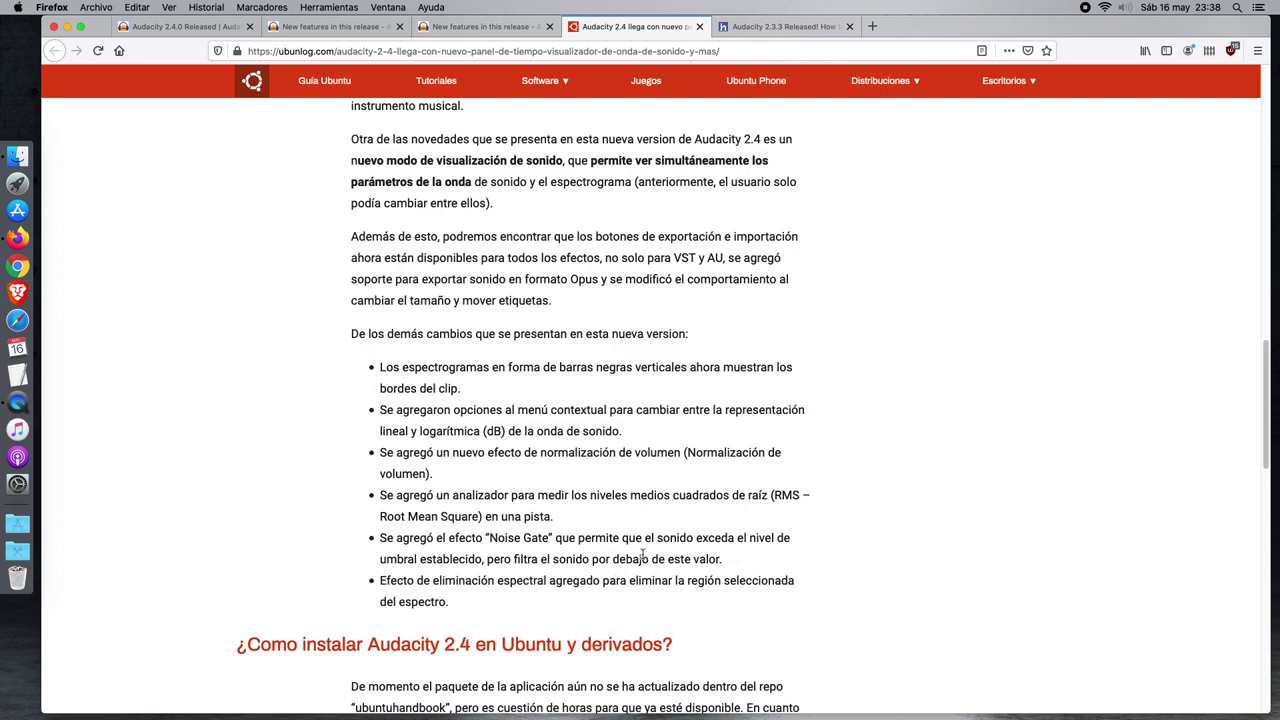
left_click_drag(722, 560, 381, 538)
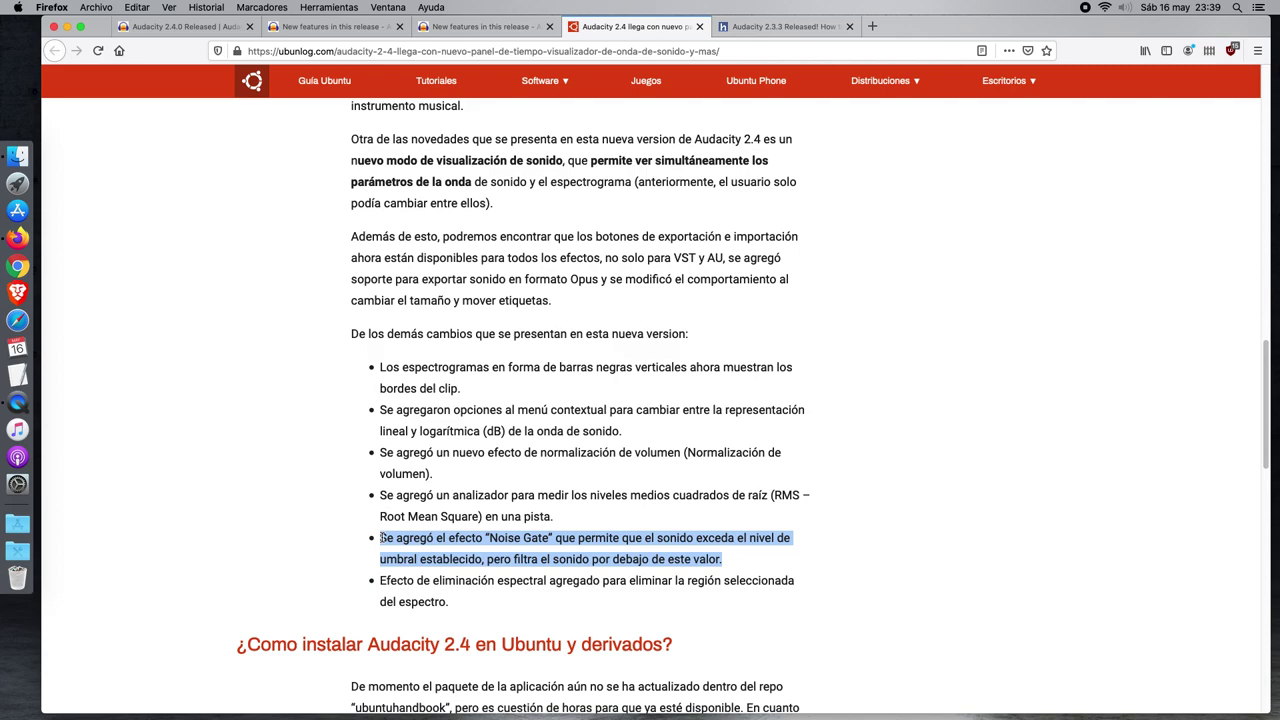
Review the article's instructions for installing Audacity 2.4 on Ubuntu from the repository and from Flatpak.
scroll(520, 447, "down", 2)
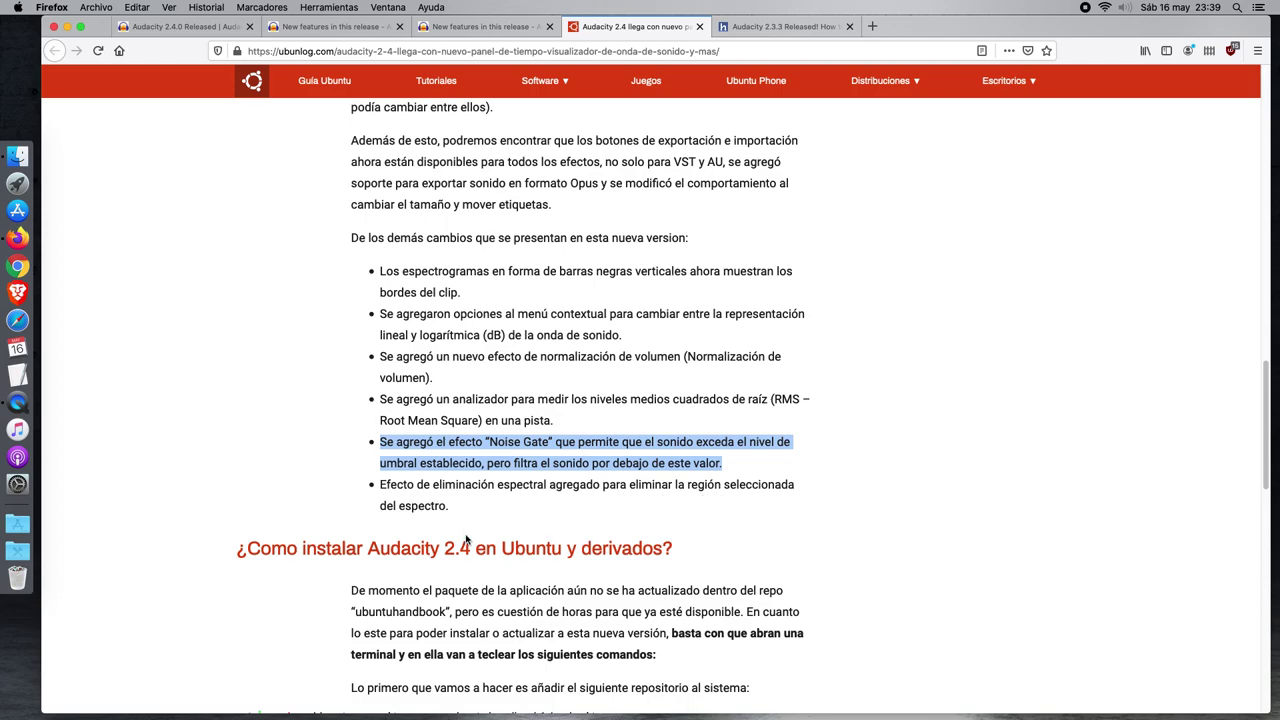
scroll(467, 535, "down", 2)
scroll(465, 535, "down", 5)
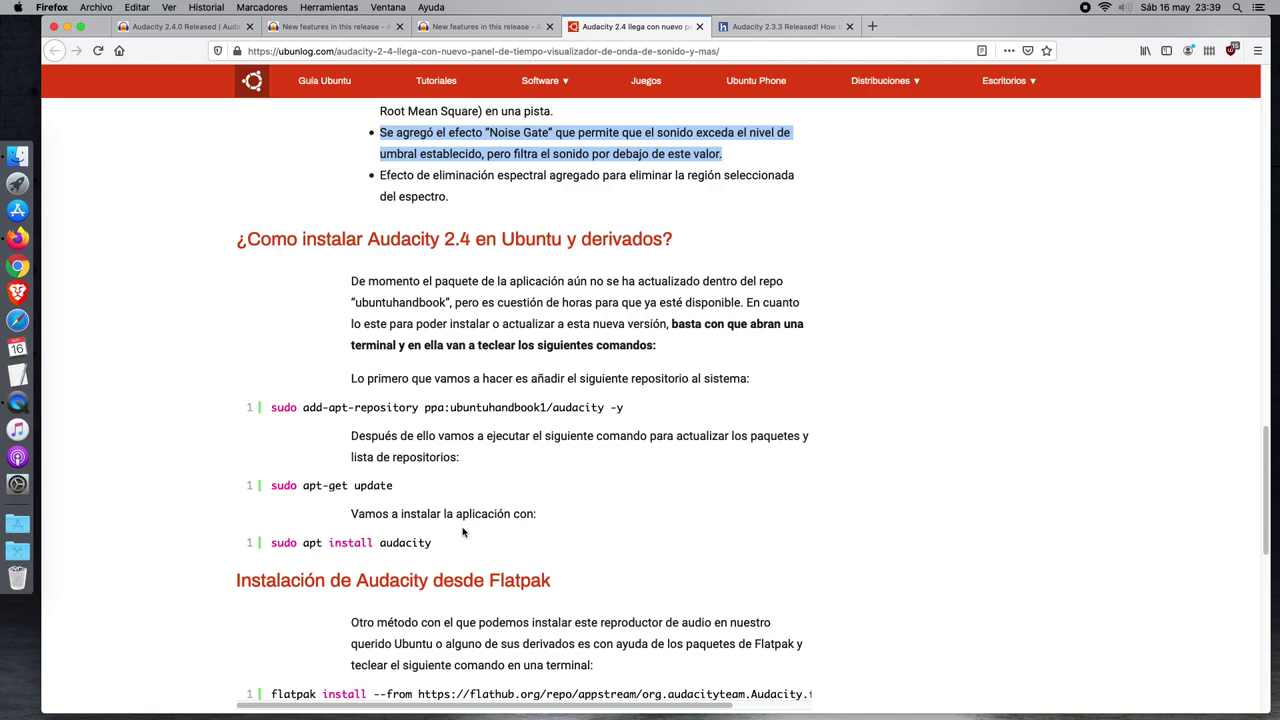
Clear the selected "Noise Gate" bullet and highlight the article's command that adds the ppa:ubuntuhandbook1/audacity repository.
key("super+l")
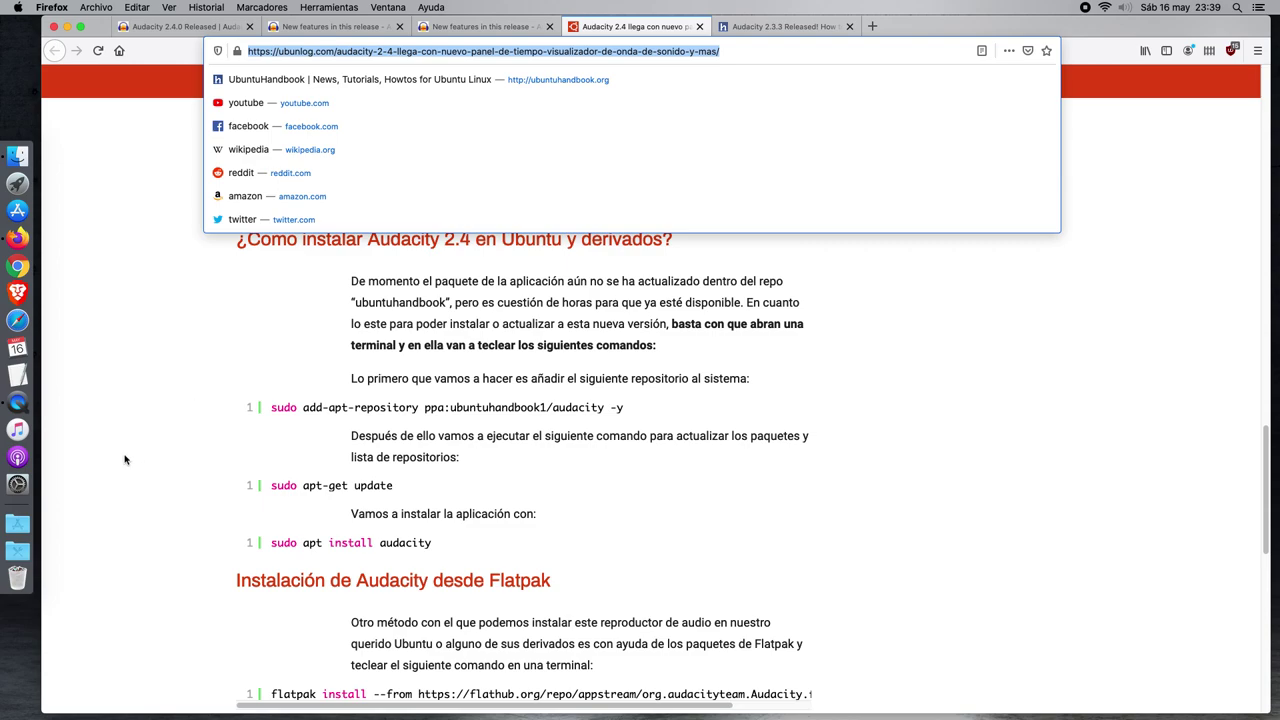
left_click(130, 377)
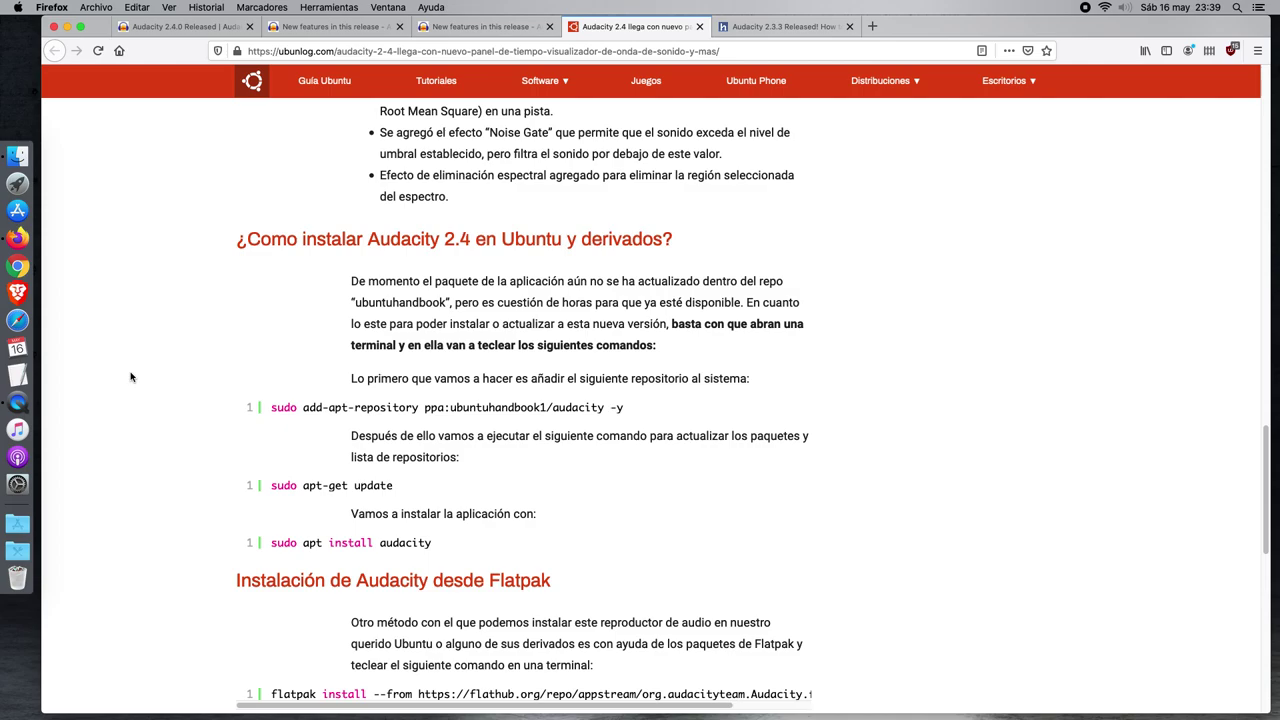
scroll(135, 375, "down", 5)
scroll(141, 373, "up", 7)
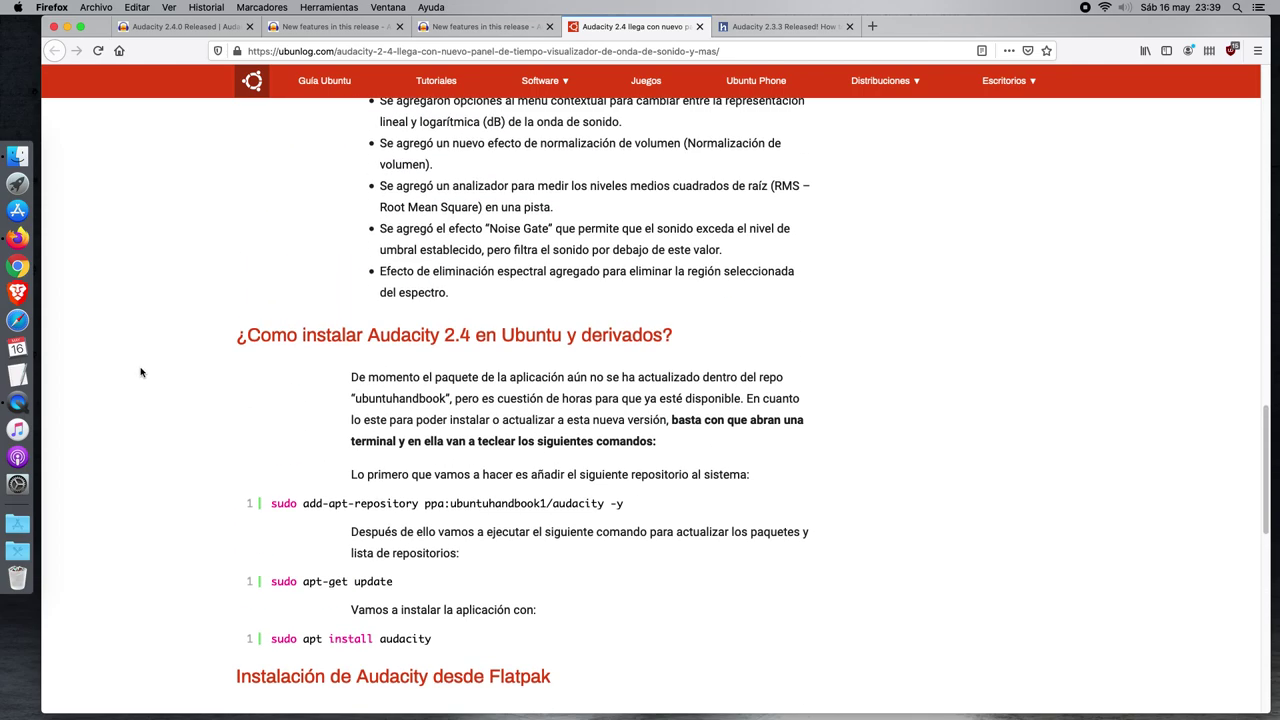
scroll(149, 386, "down", 2)
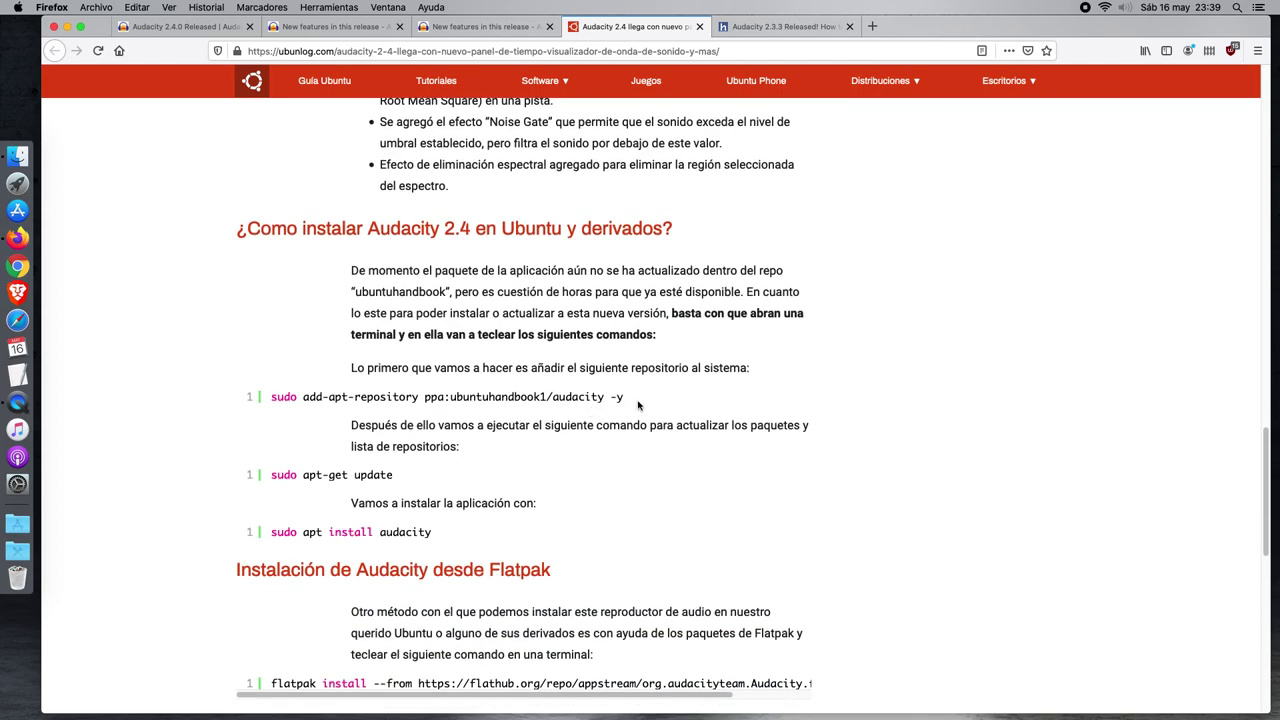
left_click_drag(624, 397, 273, 397)
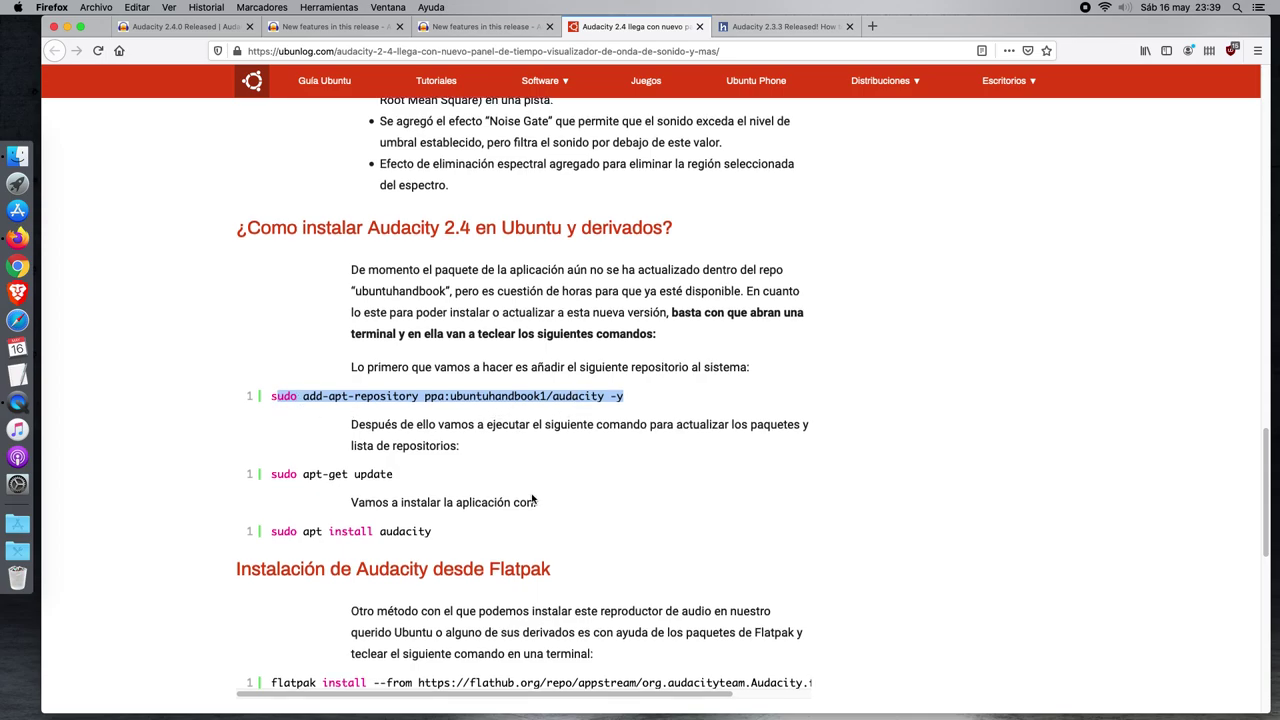
Review the Flatpak installation, run and update commands, and return to the beginning of the Ubunlog article.
scroll(531, 495, "down", 2)
scroll(531, 495, "down", 3)
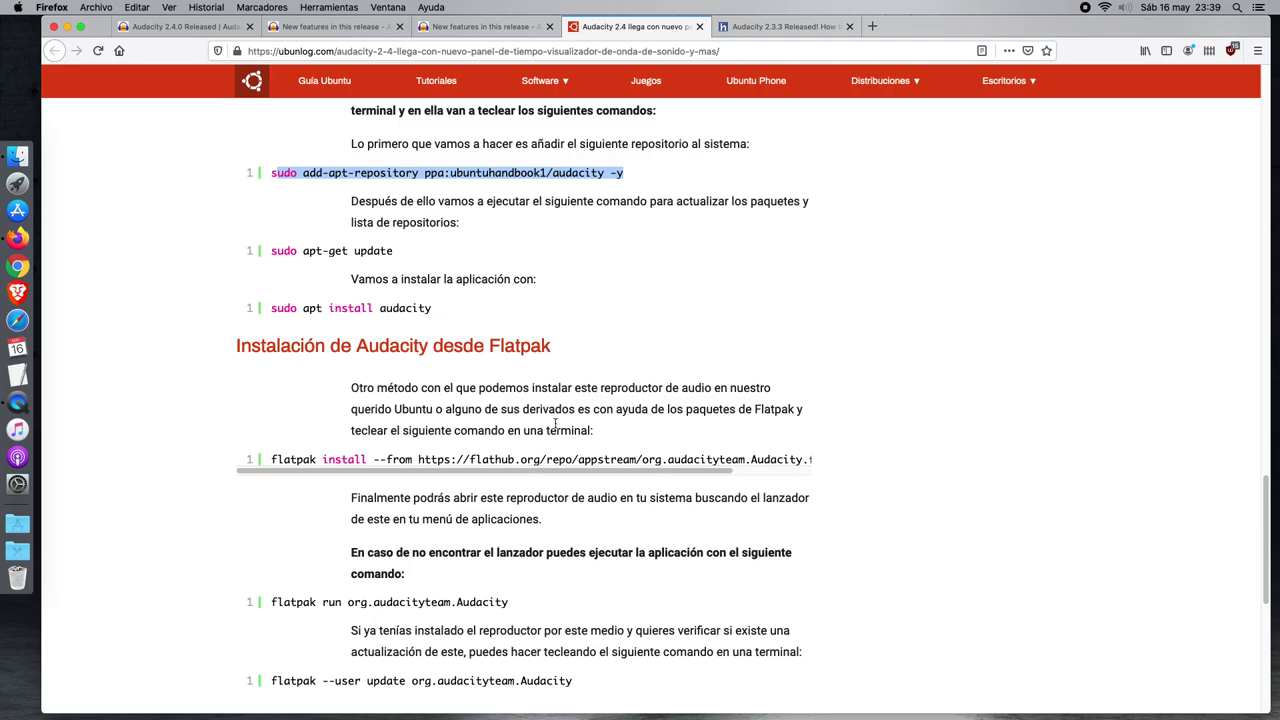
scroll(547, 425, "down", 4)
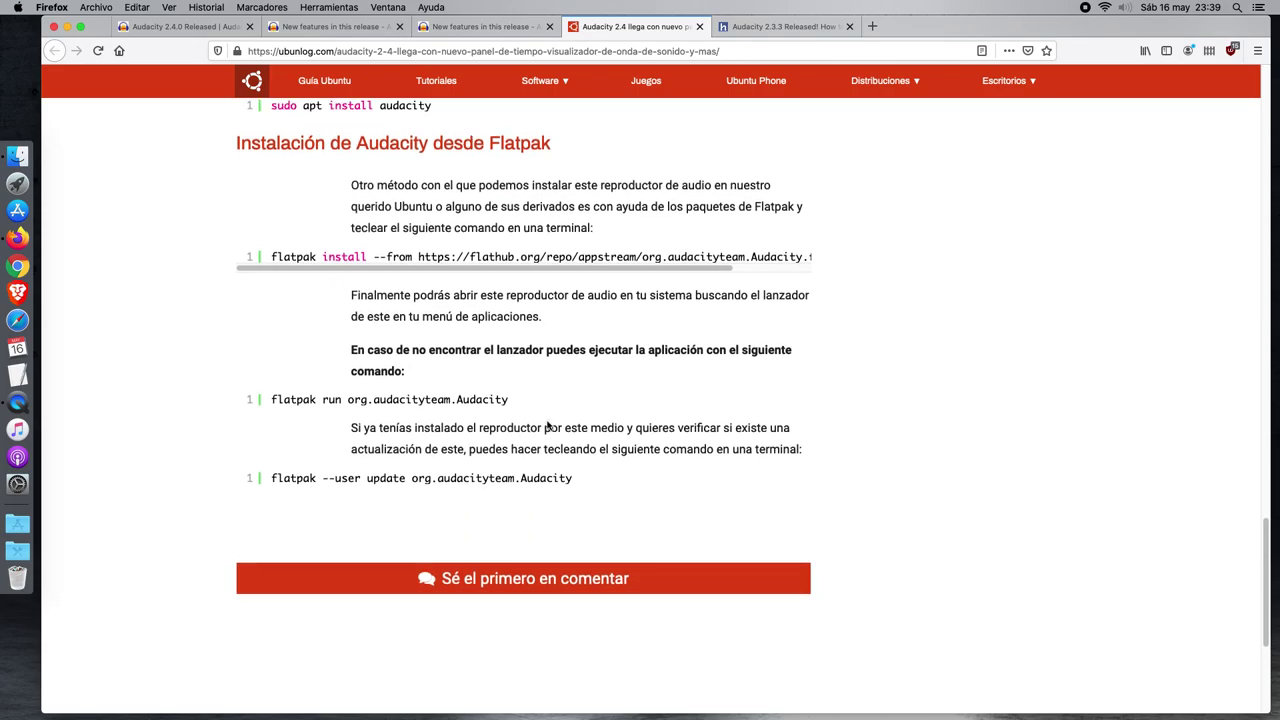
scroll(547, 425, "down", 3)
scroll(546, 480, "up", 15)
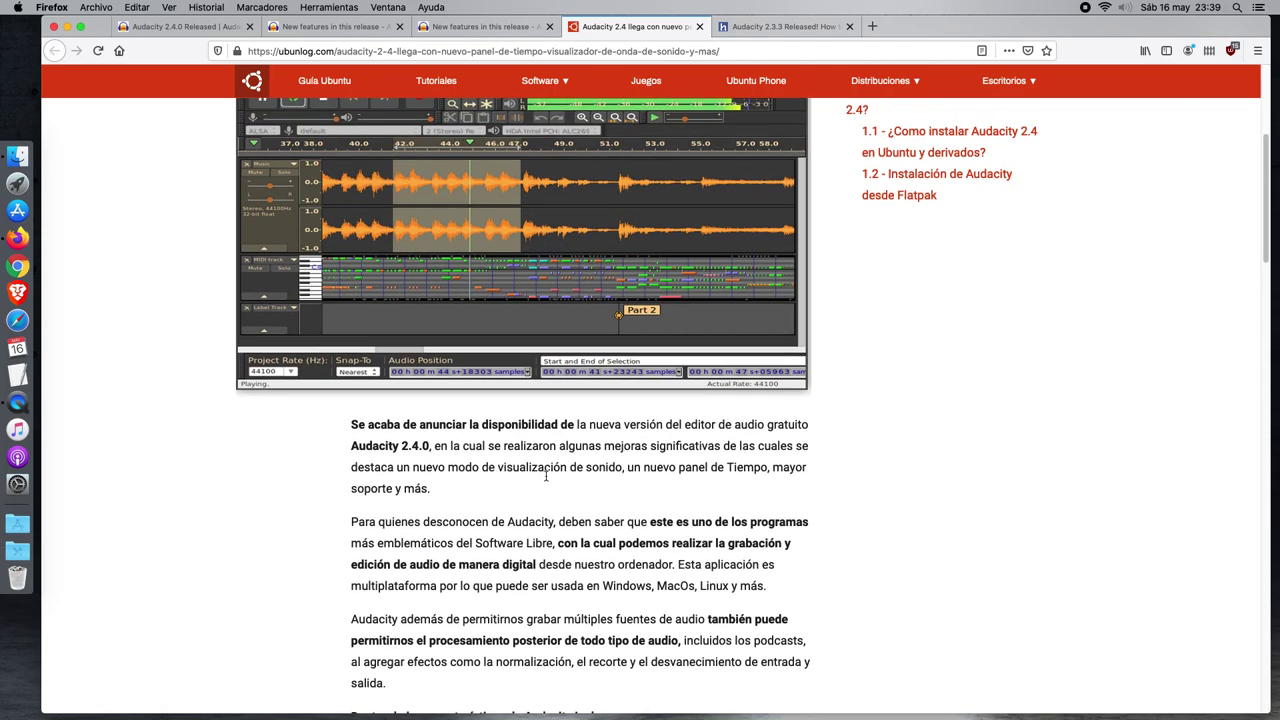
scroll(546, 478, "up", 5)
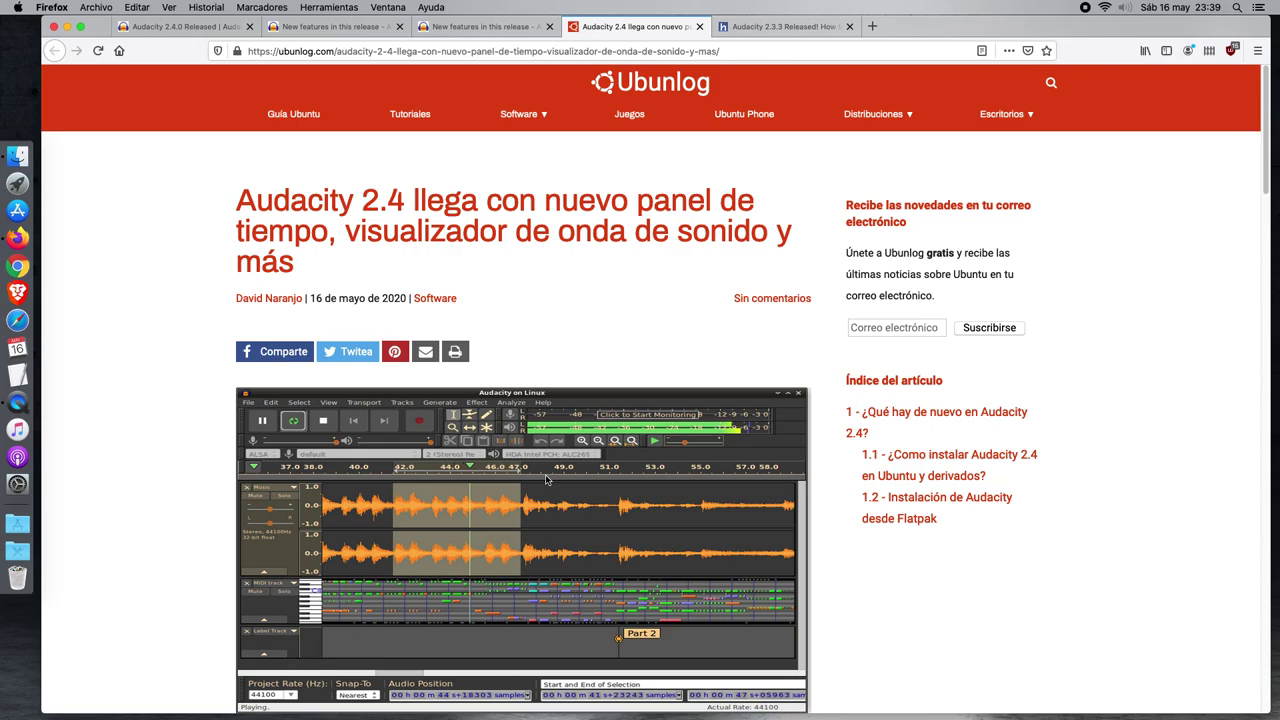
Switch to the Audacity 2.4.0 release post and open the site's download page for macOS.
left_click(190, 26)
scroll(330, 305, "up", 15)
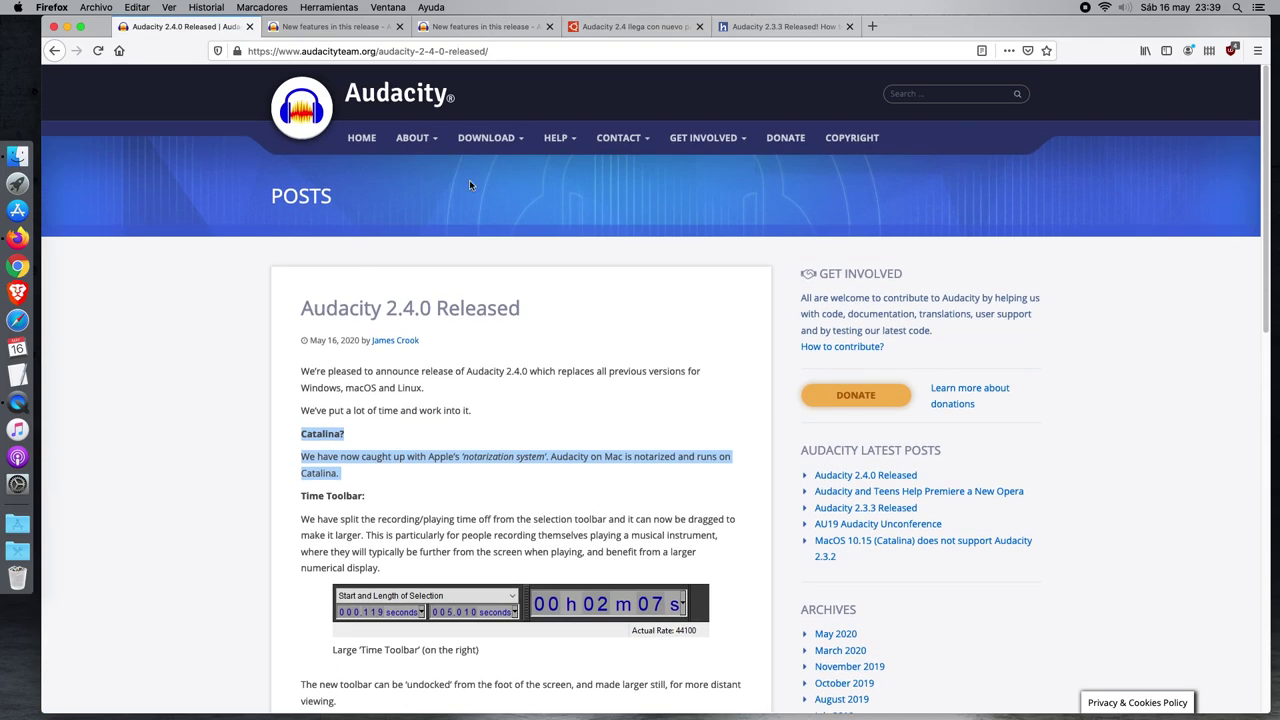
left_click(486, 137)
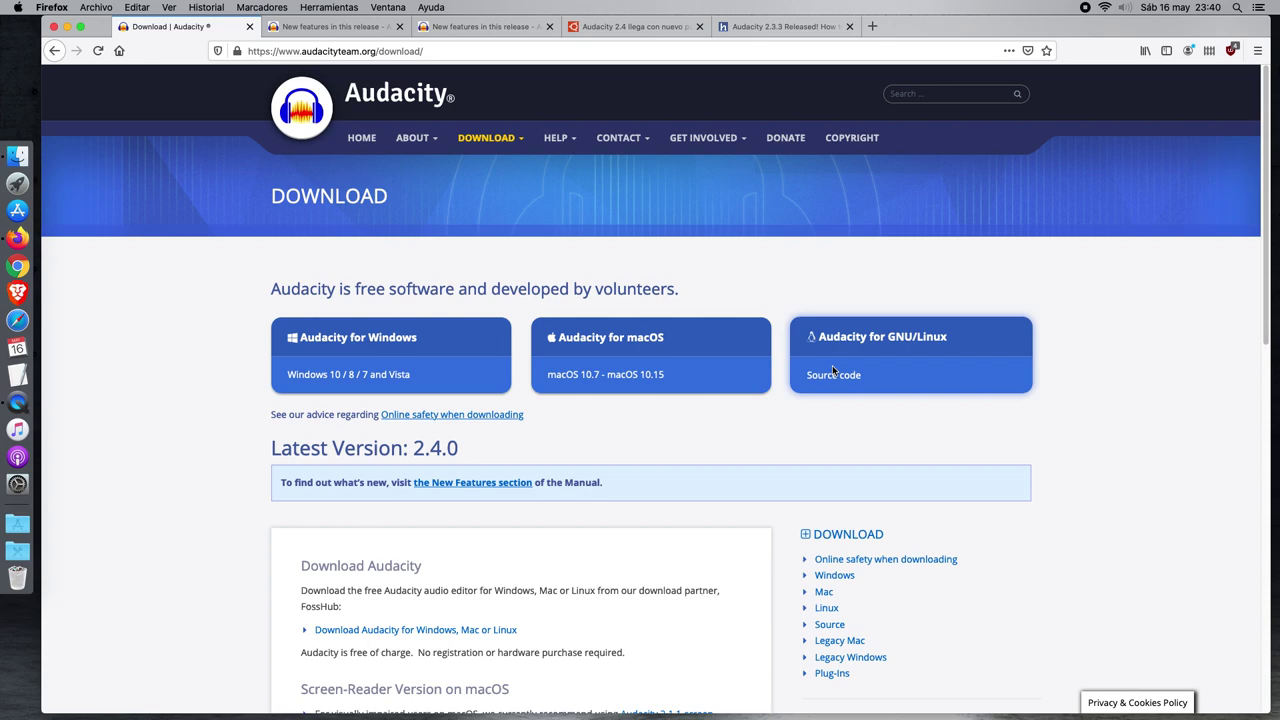
left_click(632, 347)
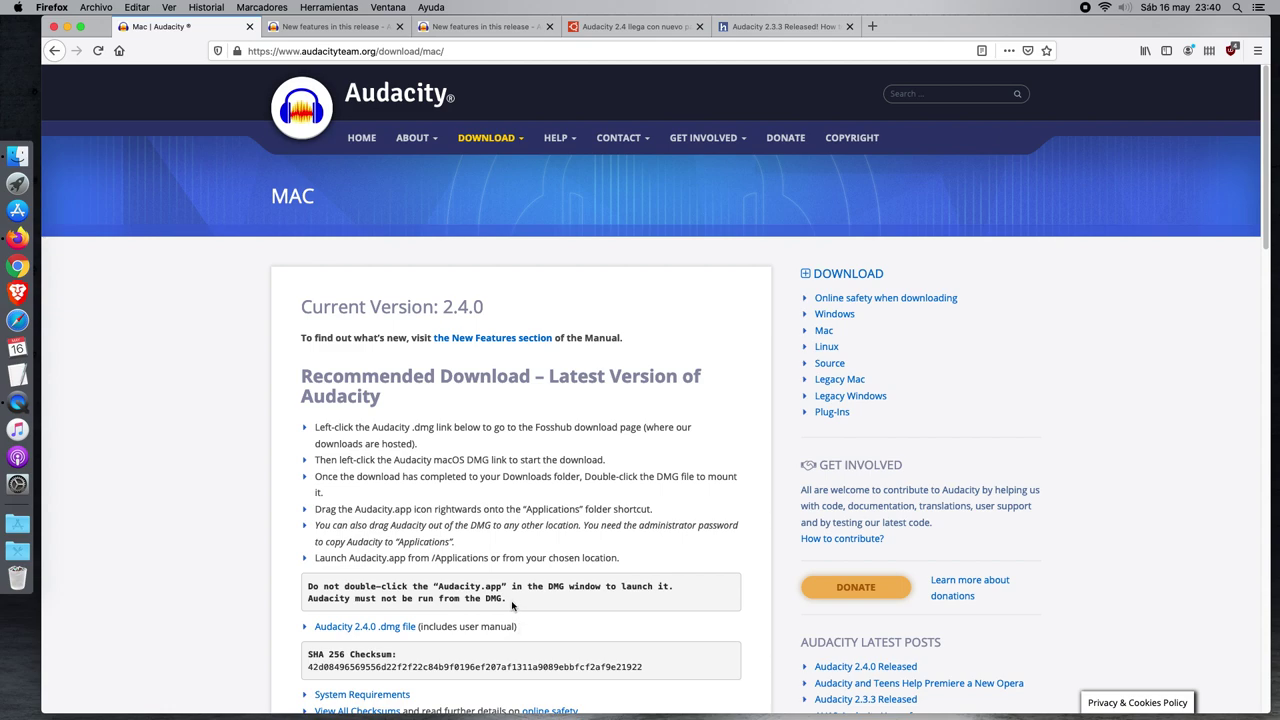
Highlight the warning about not launching Audacity from the DMG, and follow the Audacity 2.4.0 .dmg link to FossHub.
left_click_drag(508, 599, 306, 588)
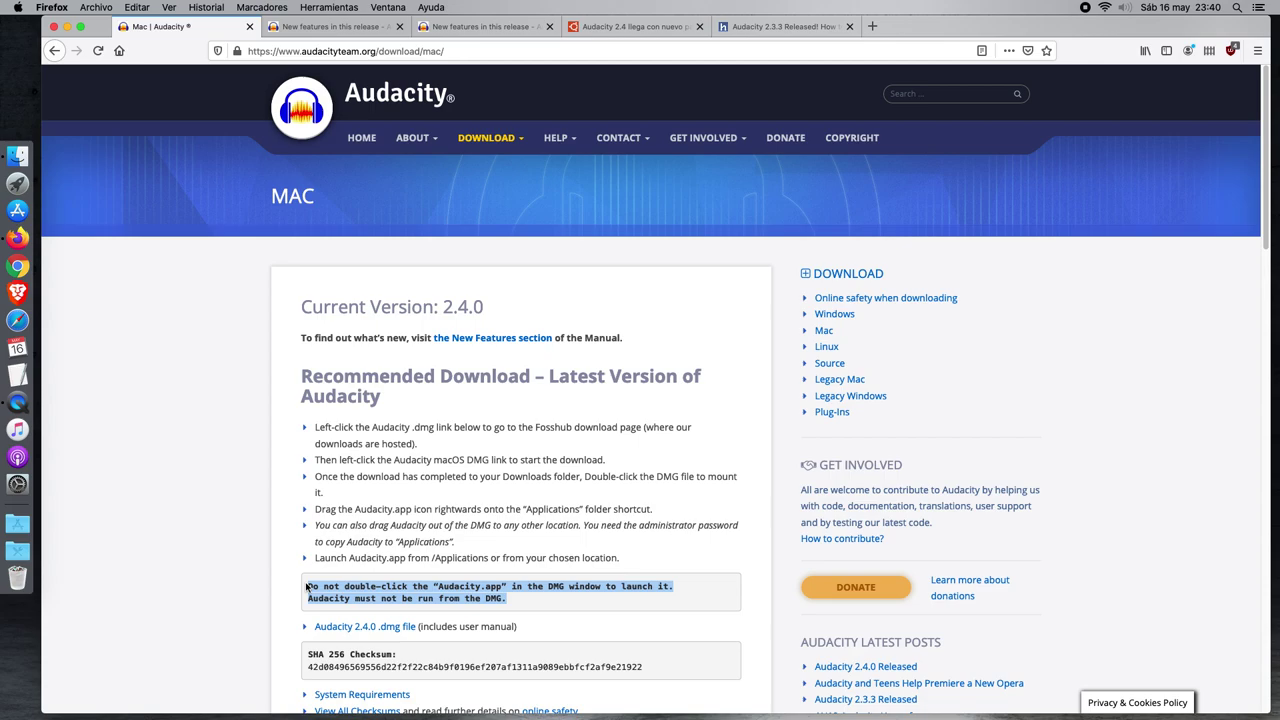
scroll(535, 584, "down", 4)
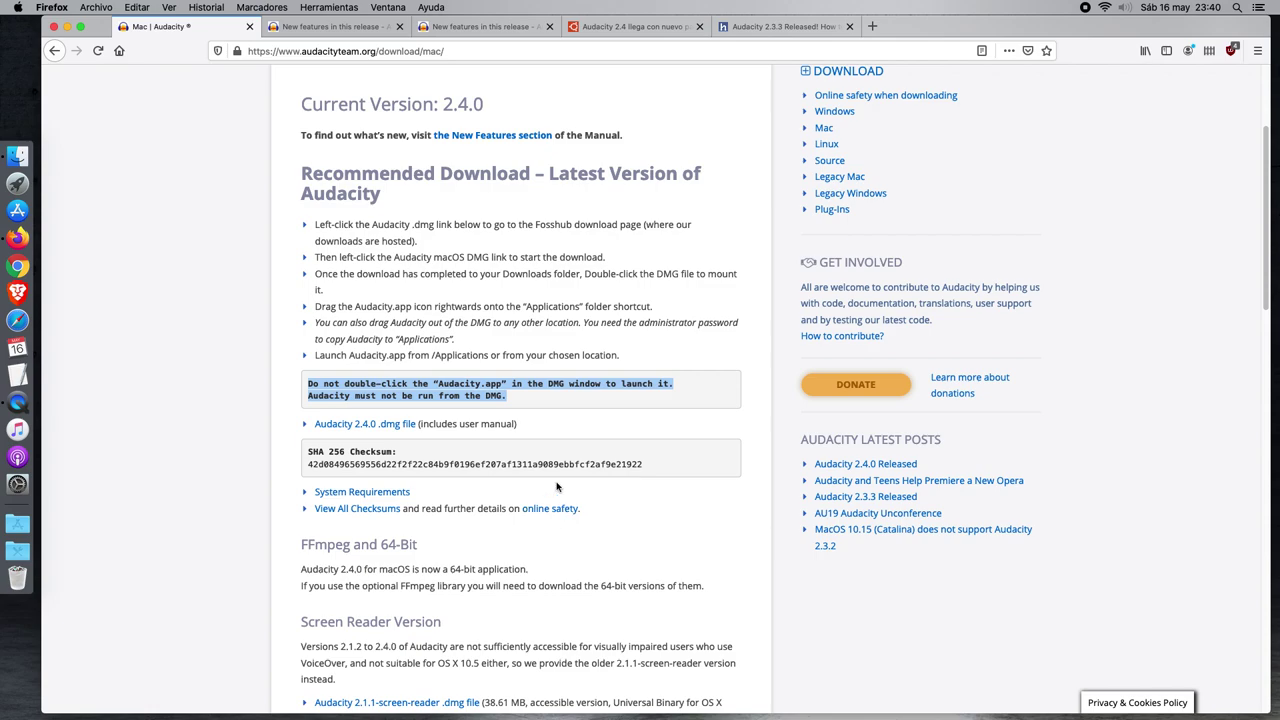
left_click(362, 424)
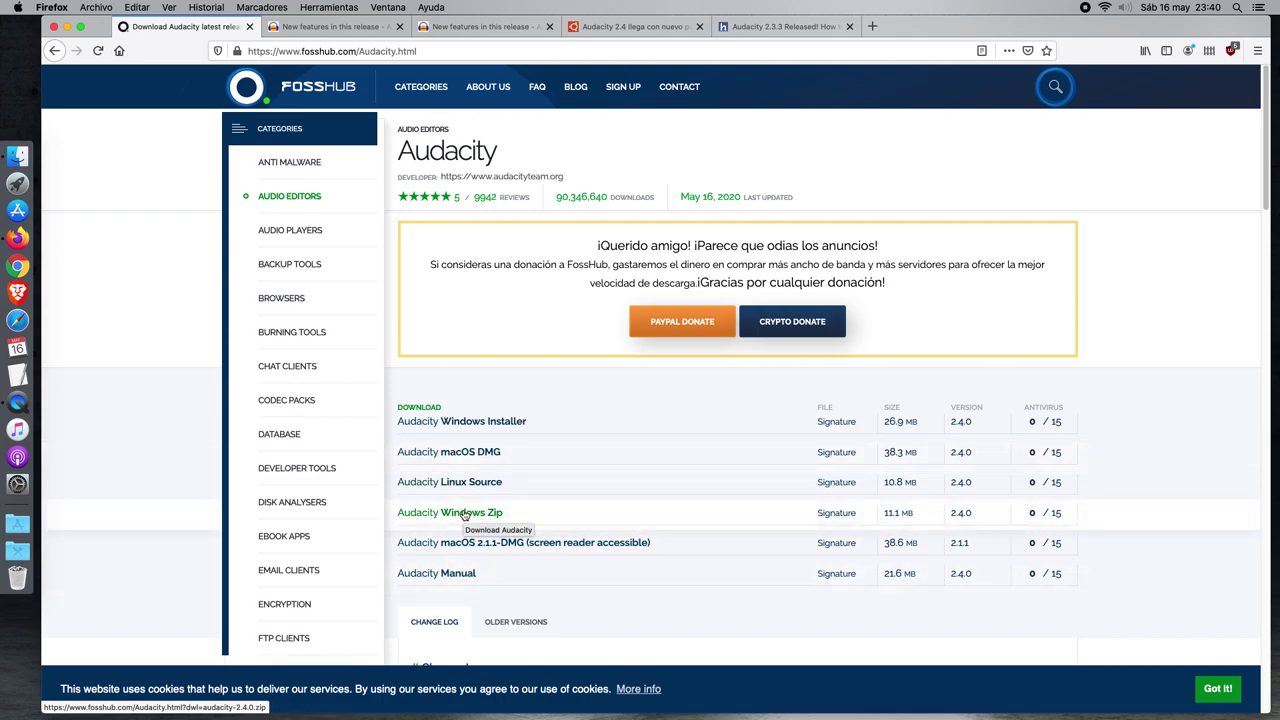
Go back to the general download page, open the Windows page, and check where its Audacity 2.4.0 installer link leads before returning.
left_click(55, 51)
left_click(55, 51)
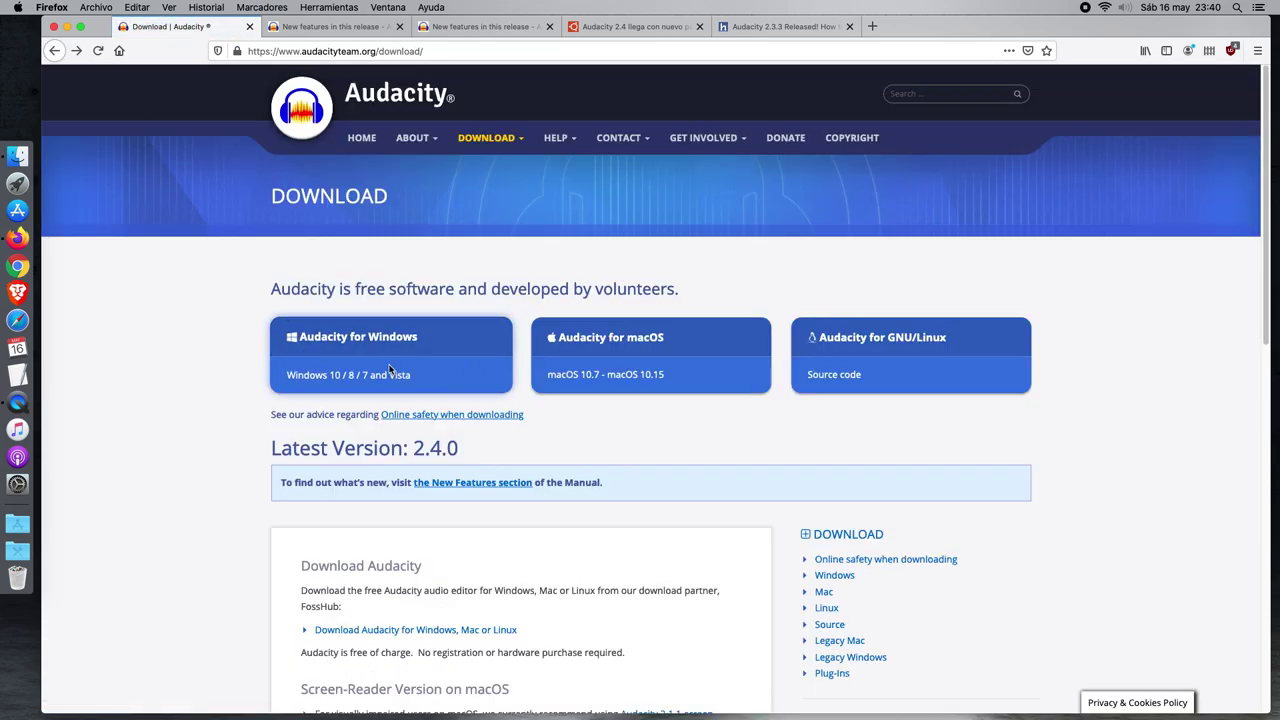
left_click(362, 372)
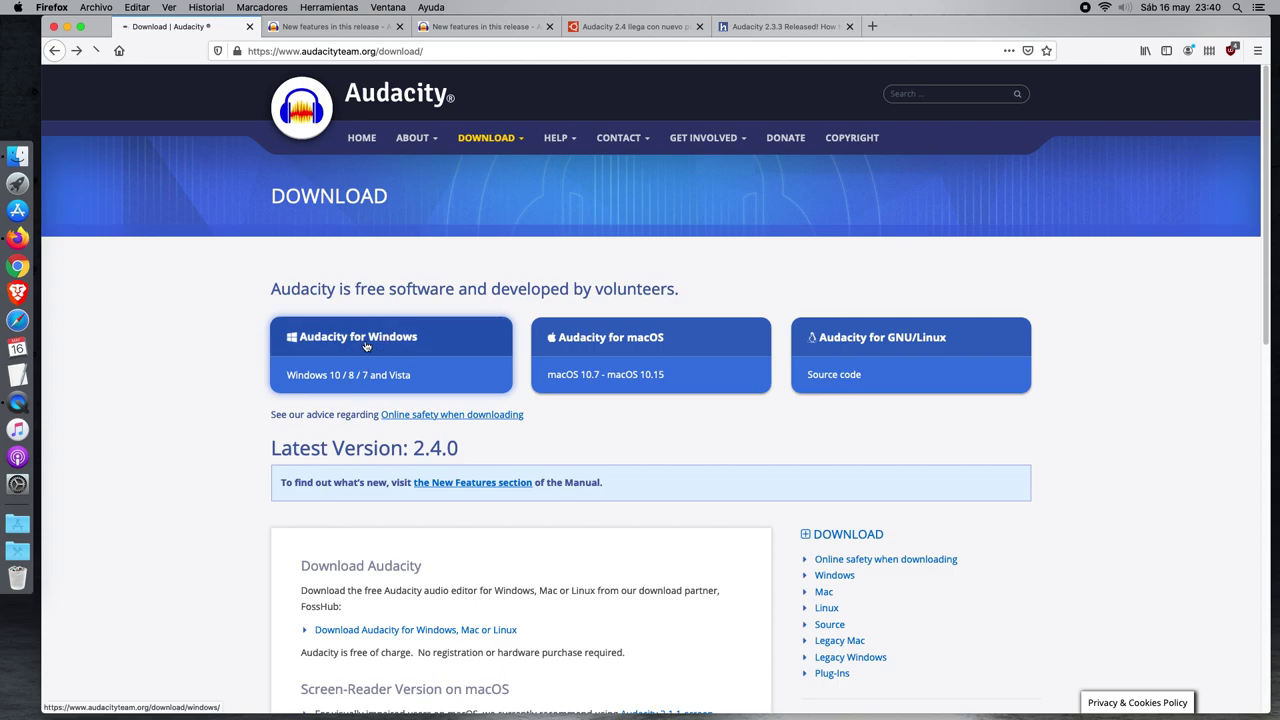
scroll(258, 346, "down", 5)
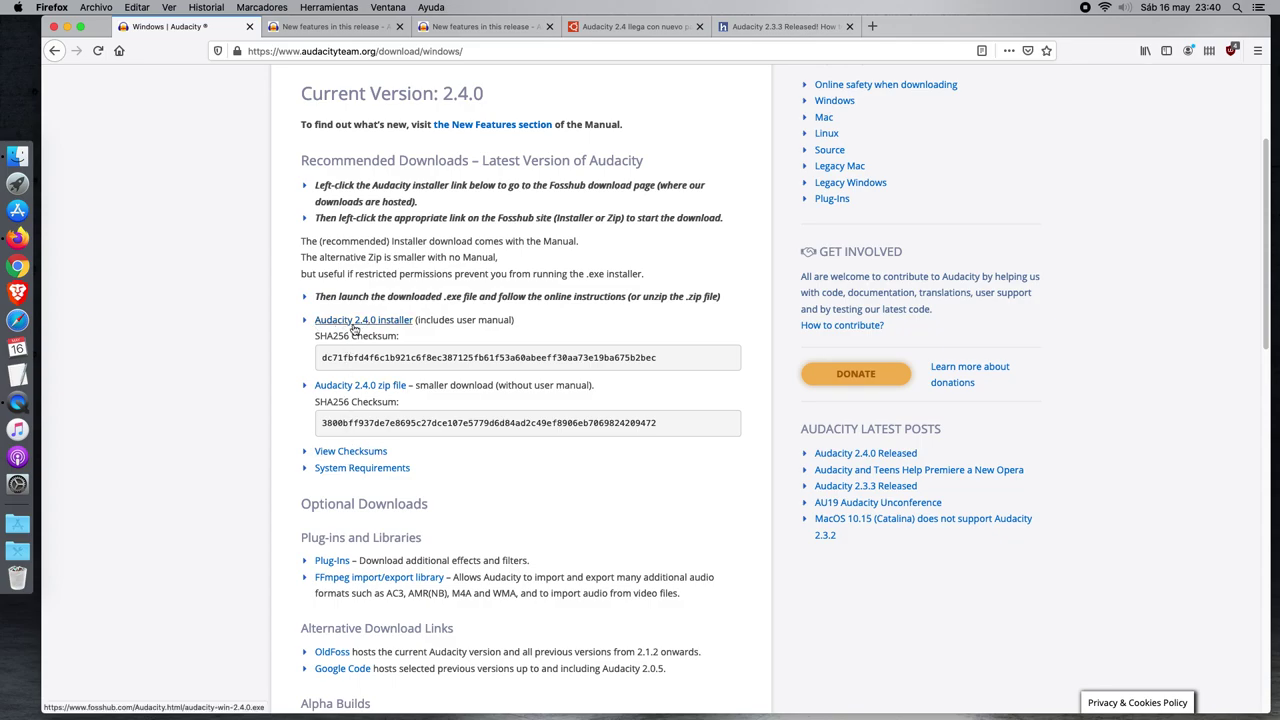
left_click(354, 322)
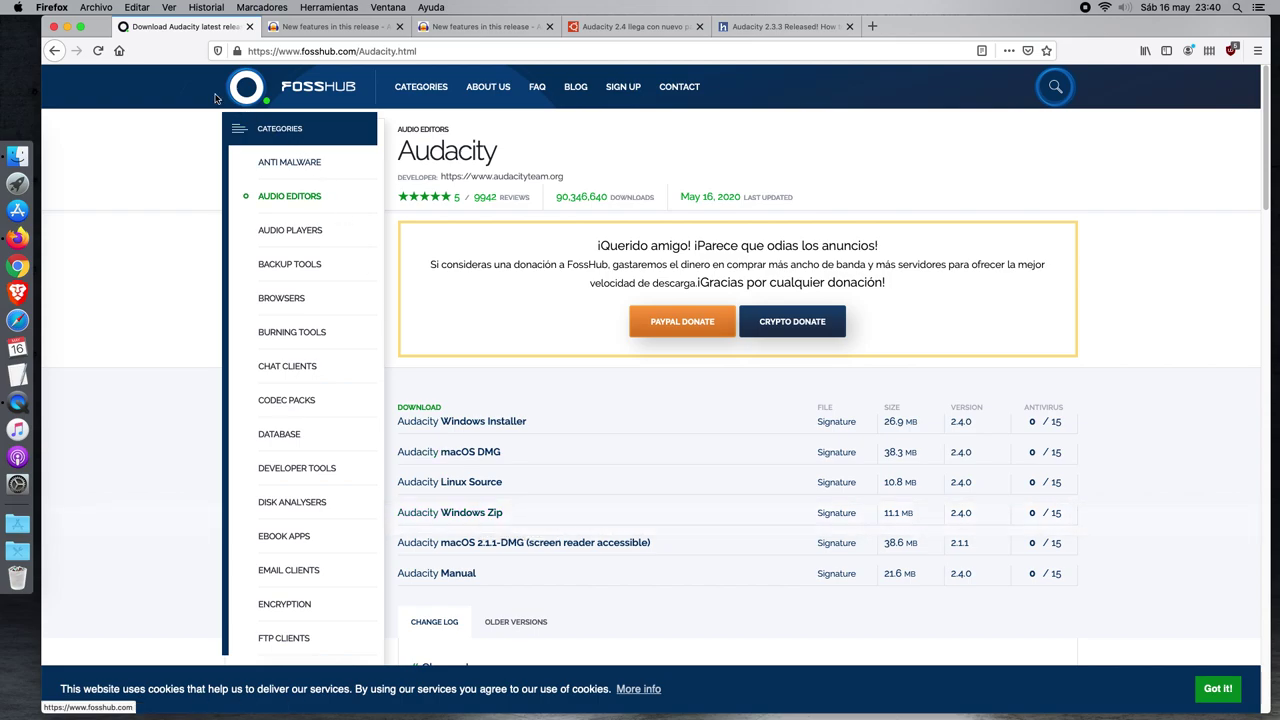
left_click(55, 50)
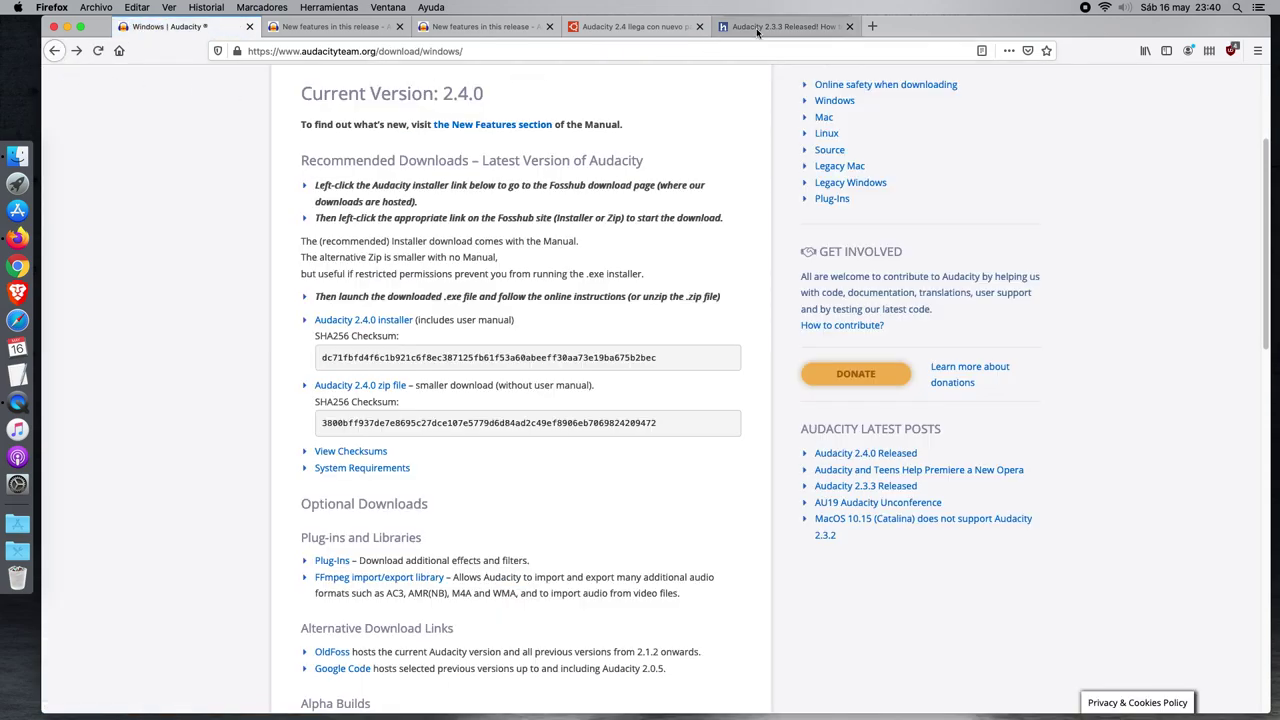
Switch to the UbuntuHandbook article on Audacity 2.3.3 and review its title, improvements list and Ubuntu installation instructions.
left_click(761, 28)
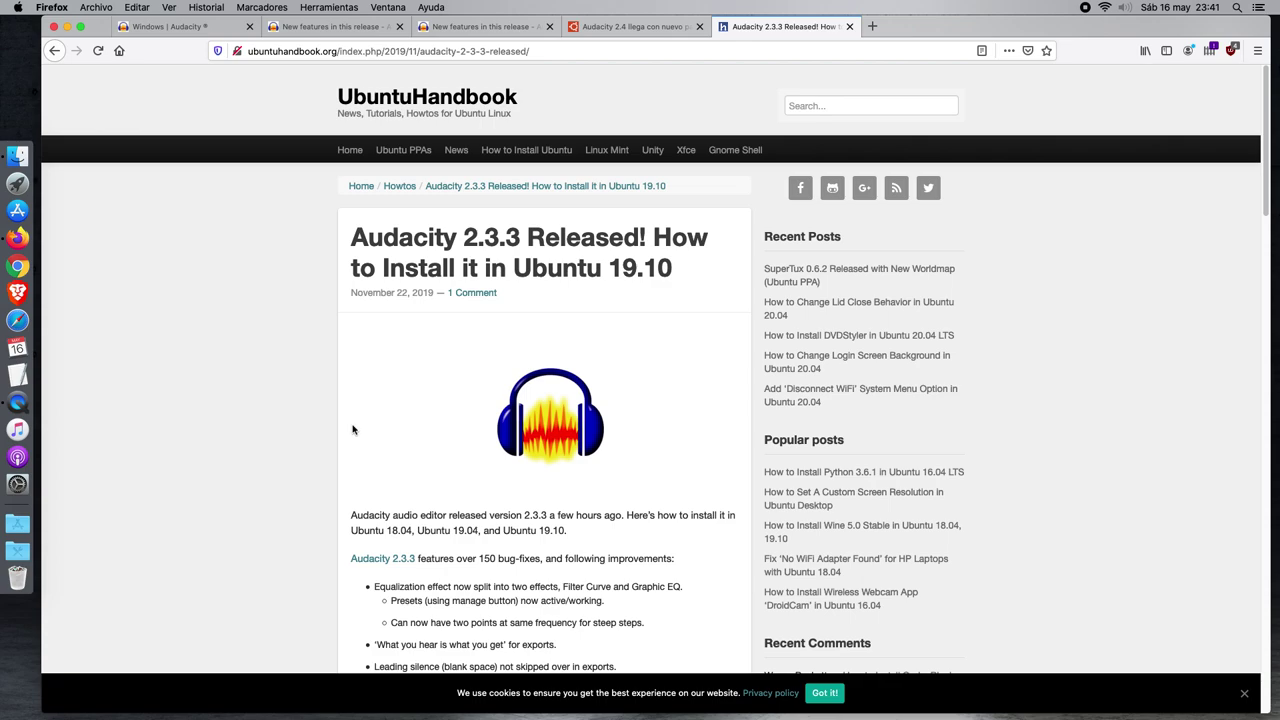
left_click_drag(695, 275, 309, 237)
left_click(255, 203)
scroll(294, 240, "down", 5)
scroll(263, 316, "up", 3)
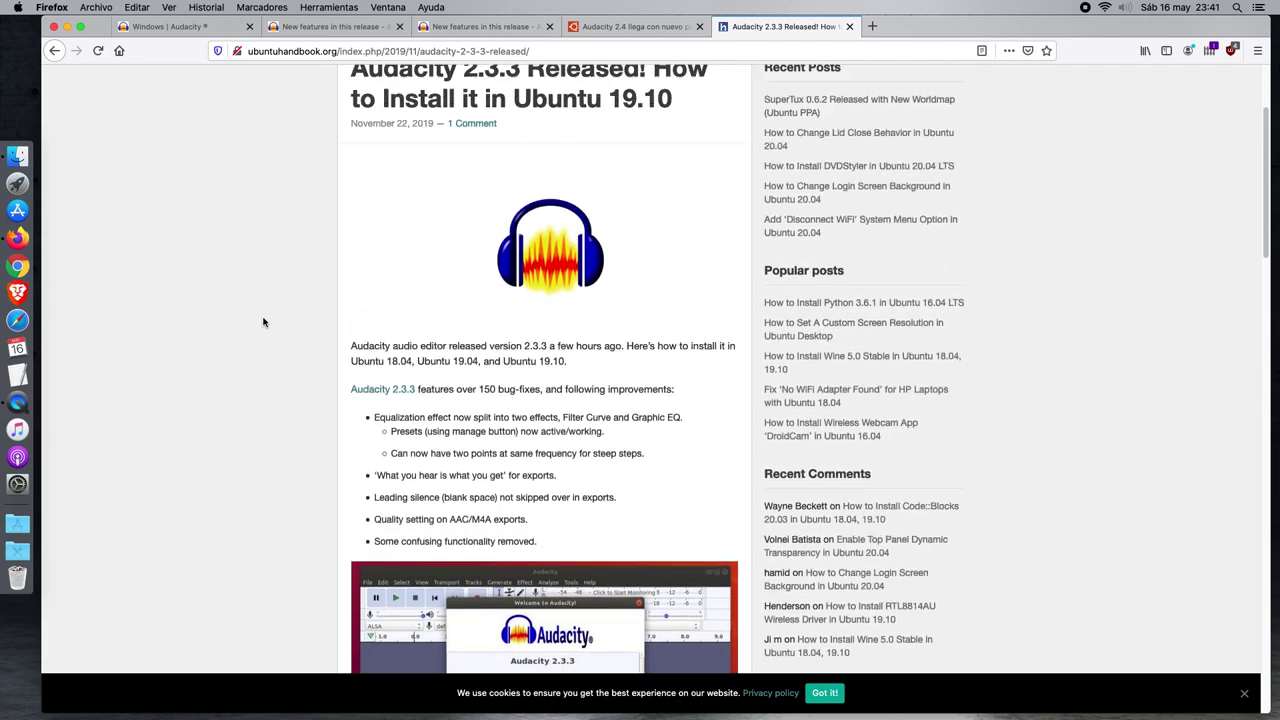
scroll(263, 322, "up", 3)
scroll(370, 362, "down", 10)
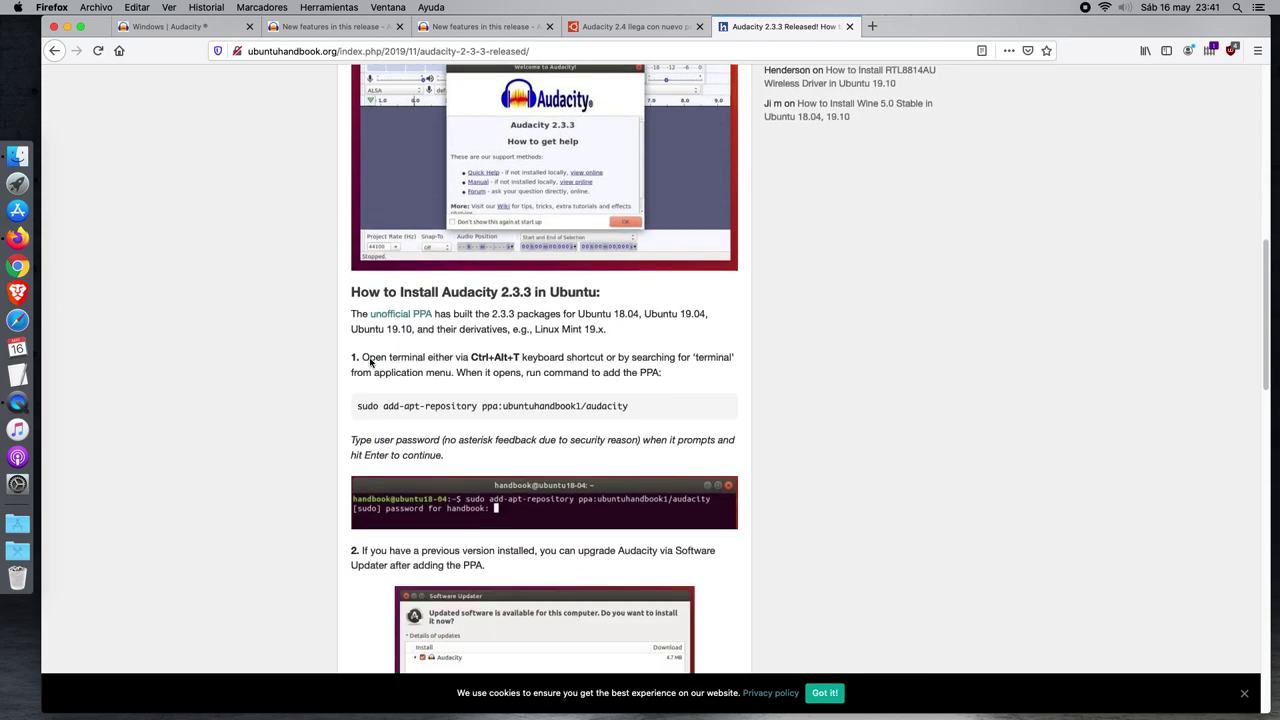
Open the article's unofficial PPA link and examine the published Audacity packages on the Launchpad page.
left_click(401, 296)
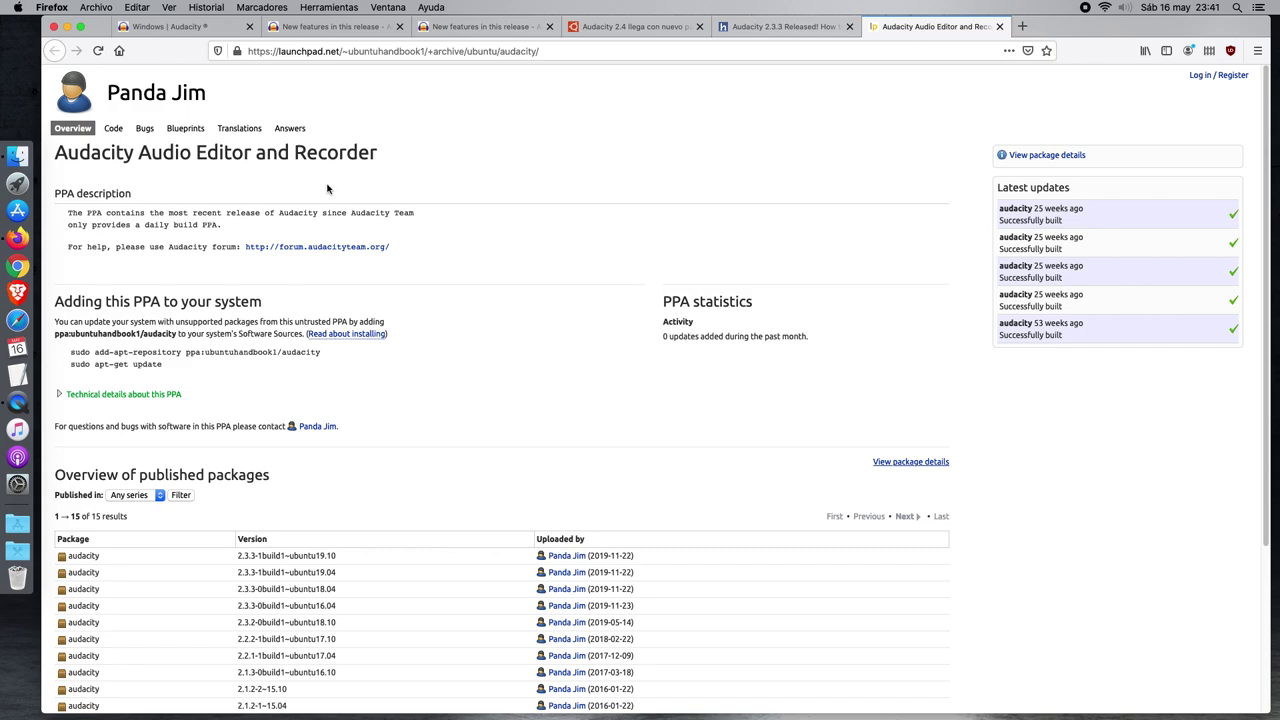
left_click(766, 37)
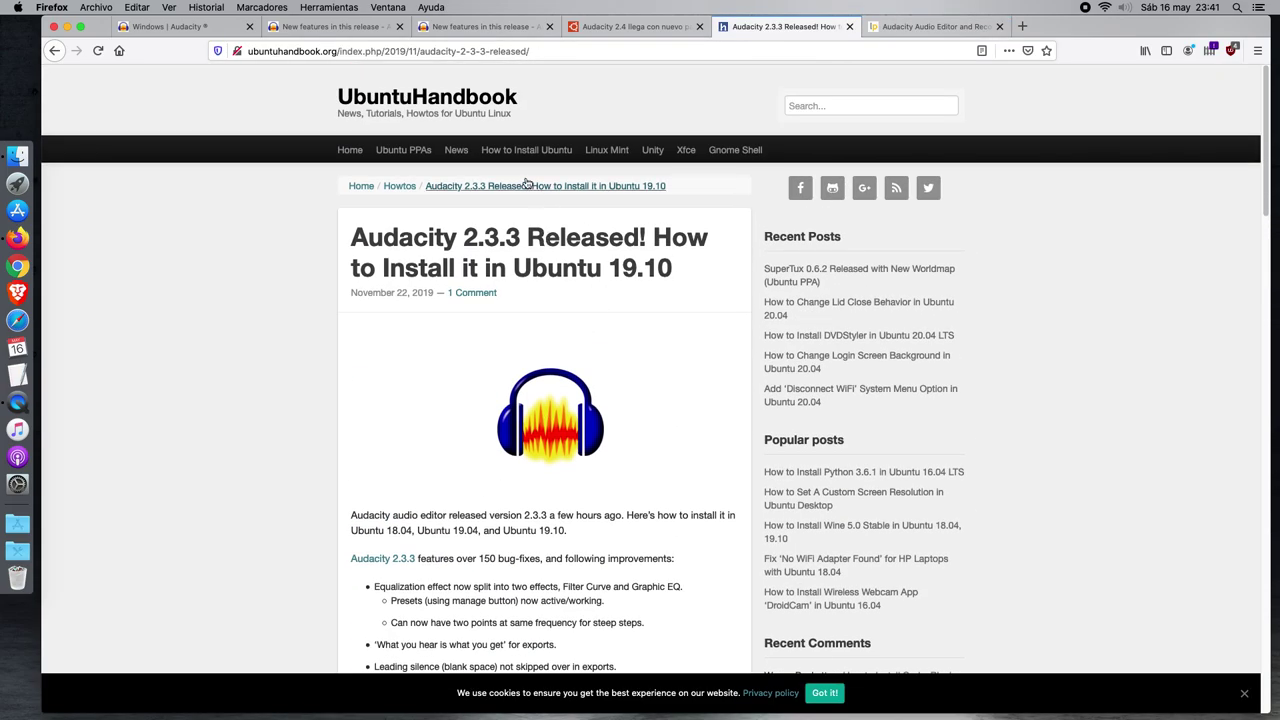
left_click(930, 27)
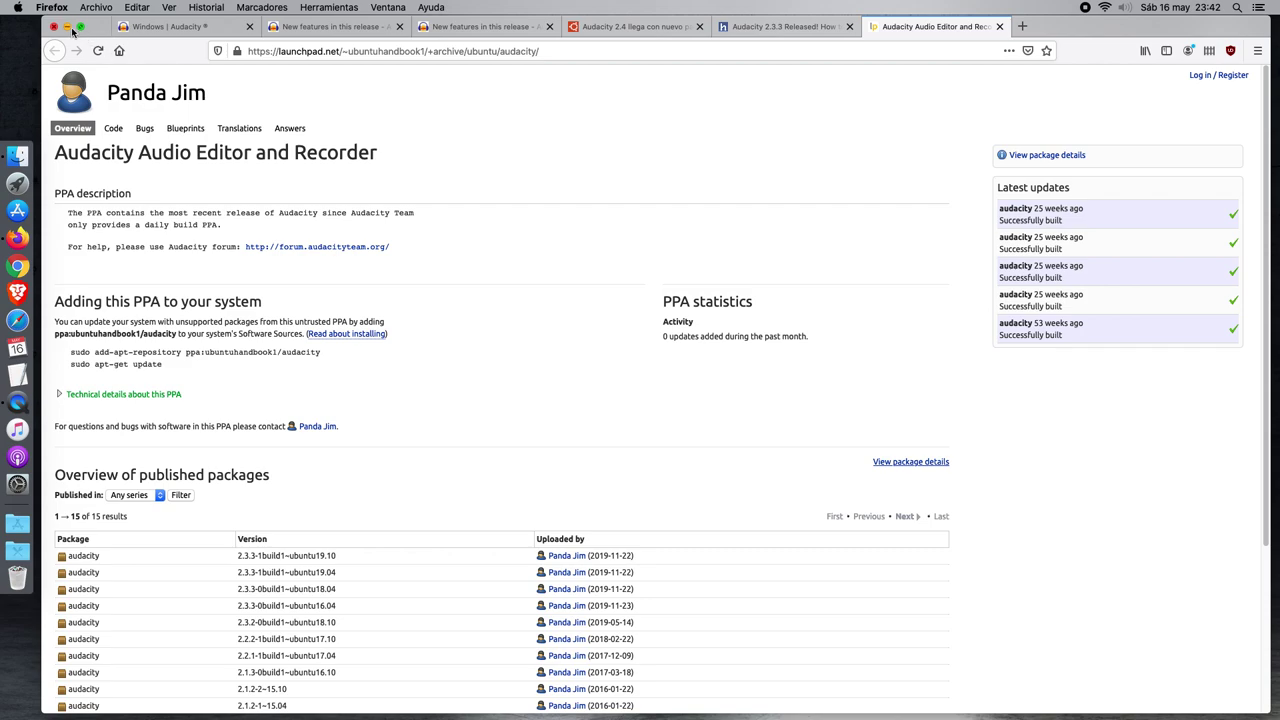
Revisit the Audacity Windows download page and the beginning of the wiki's "New features in this release" page.
left_click(172, 28)
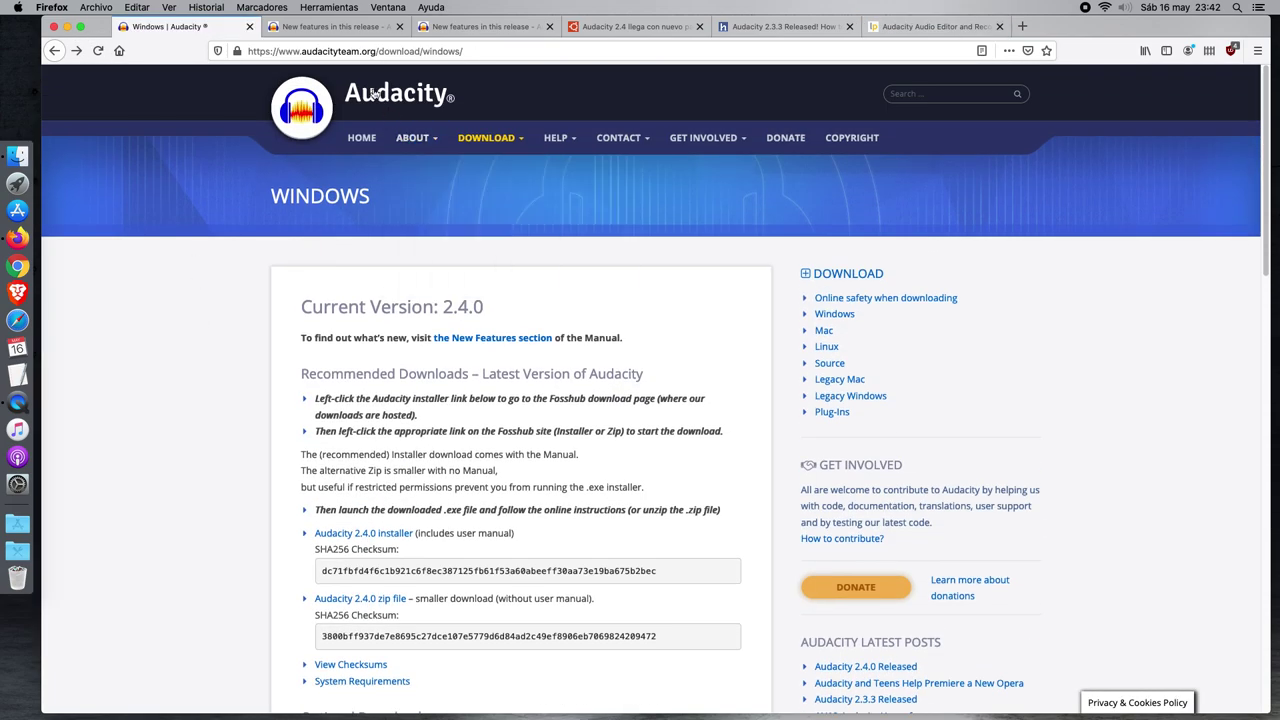
left_click(330, 27)
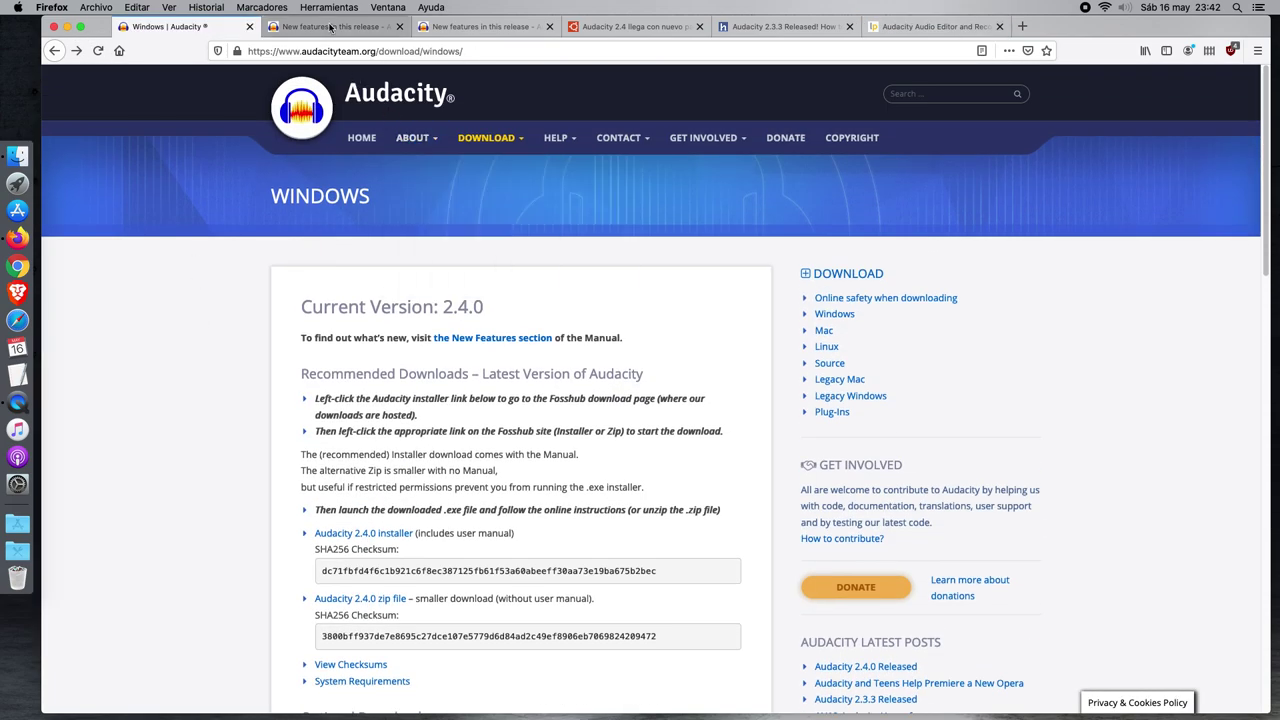
scroll(325, 525, "up", 3)
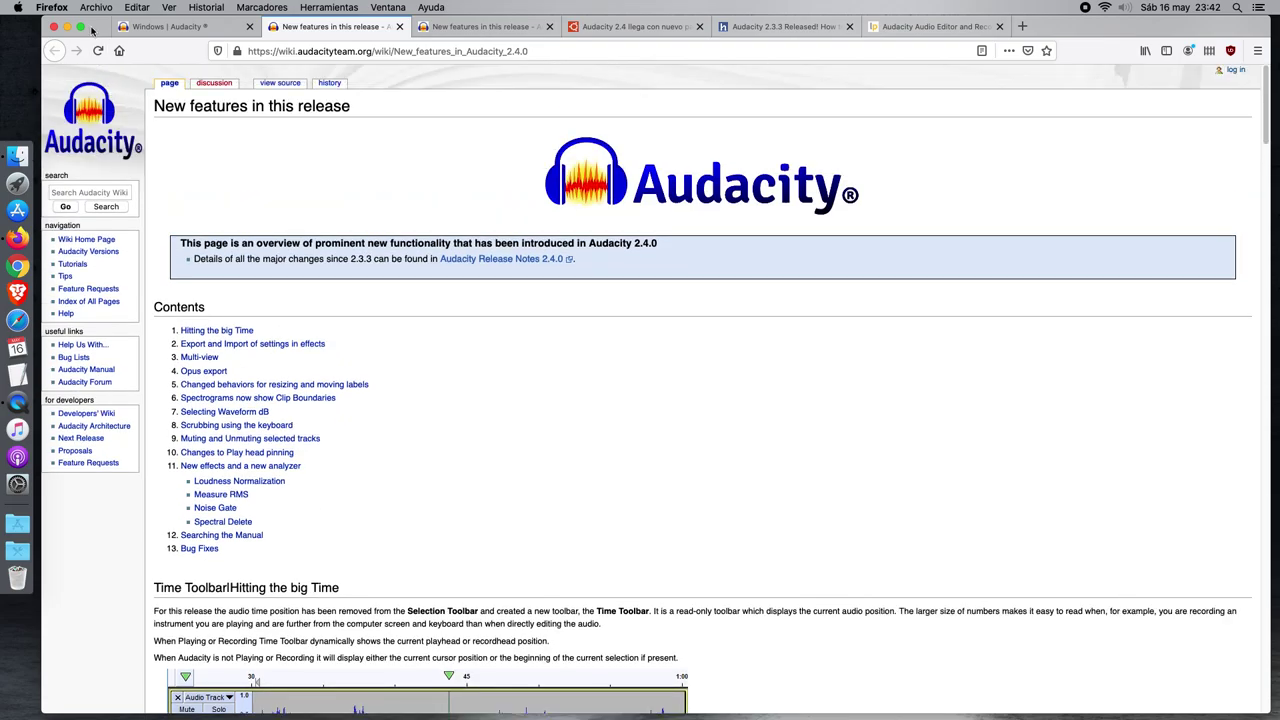
Minimize the browser window and launch Audacity from the Applications folder.
key("super+m")
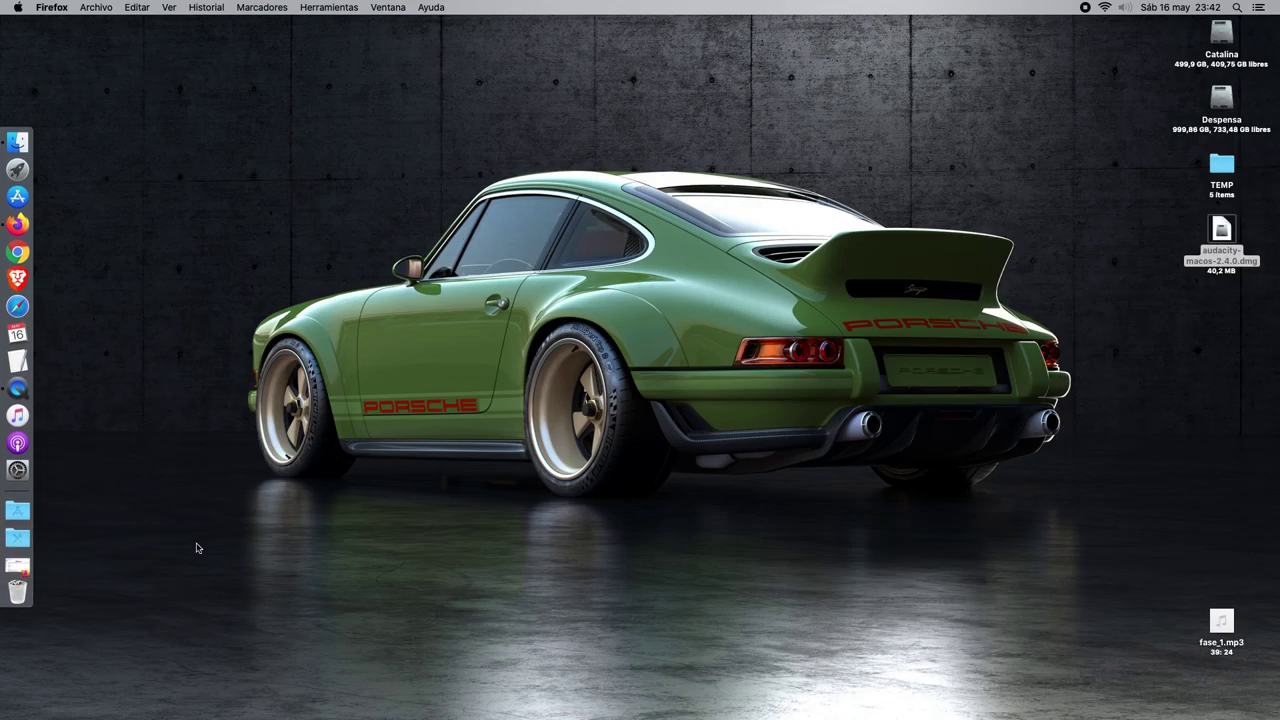
left_click(17, 510)
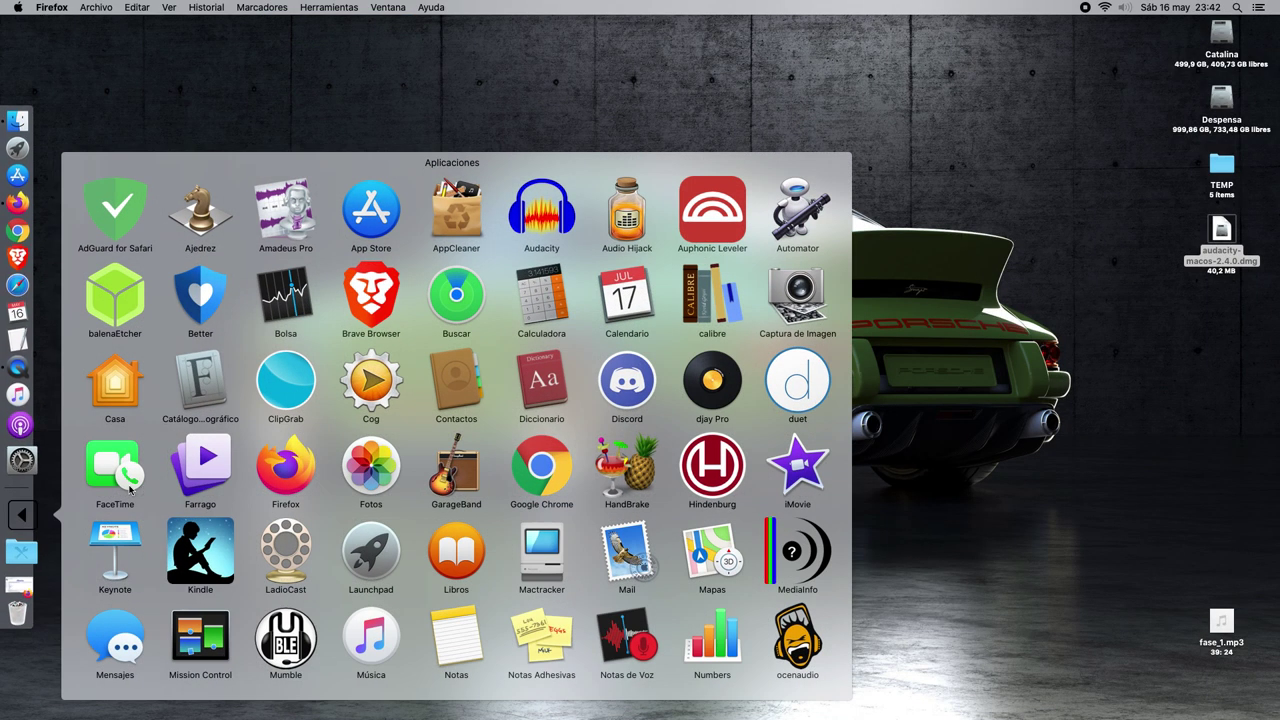
left_click(528, 229)
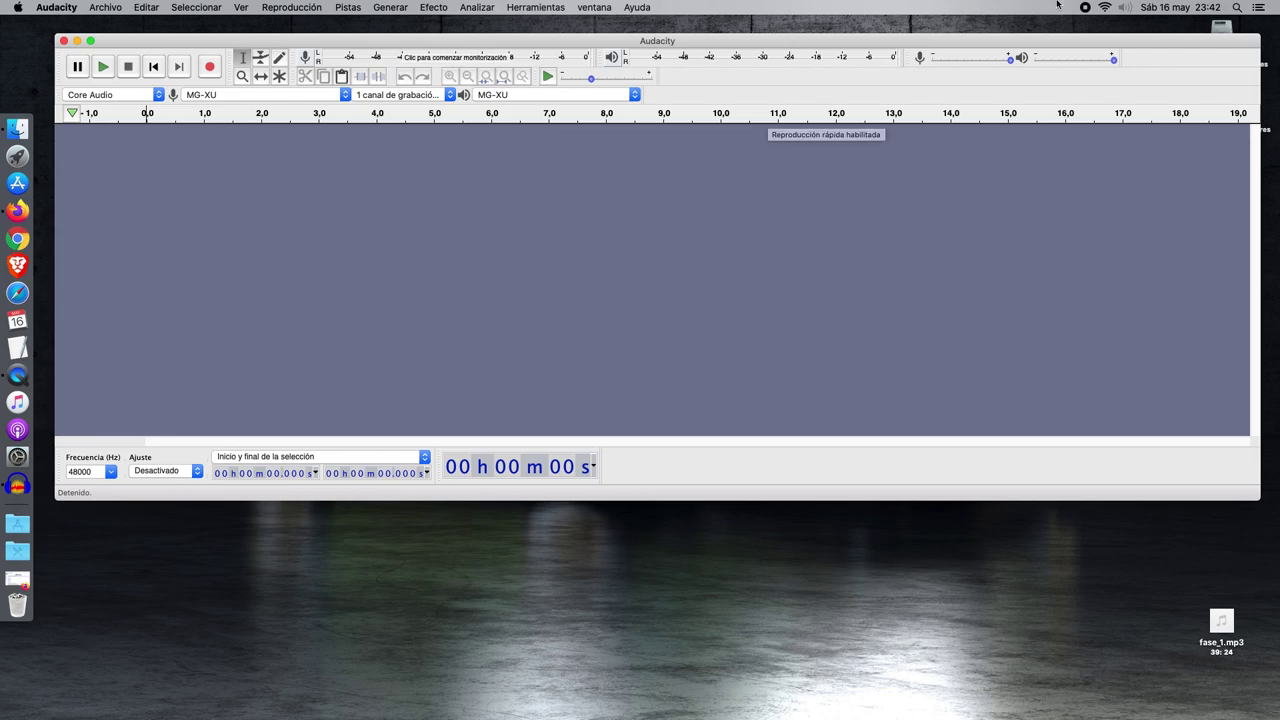
Reposition the empty Audacity project window near the top of the desktop and resize it slightly narrower.
left_click_drag(924, 46, 923, 73)
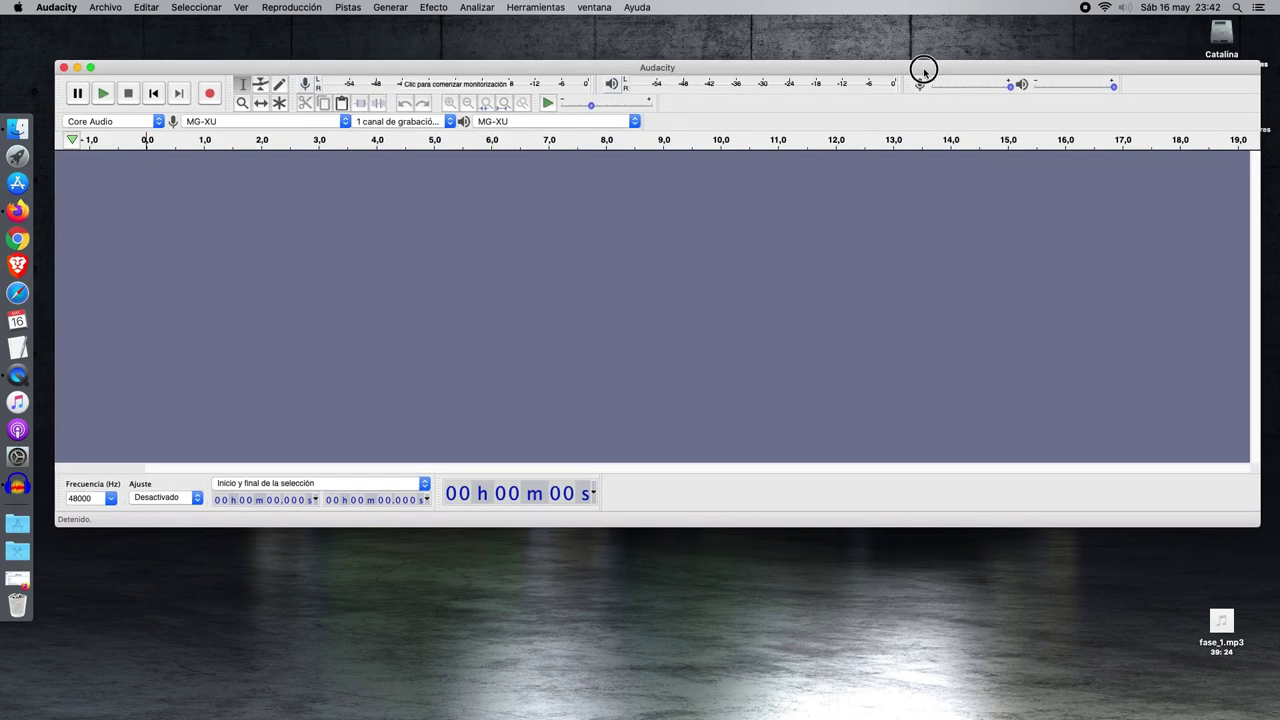
left_click_drag(1258, 528, 1224, 503)
left_click_drag(627, 66, 628, 33)
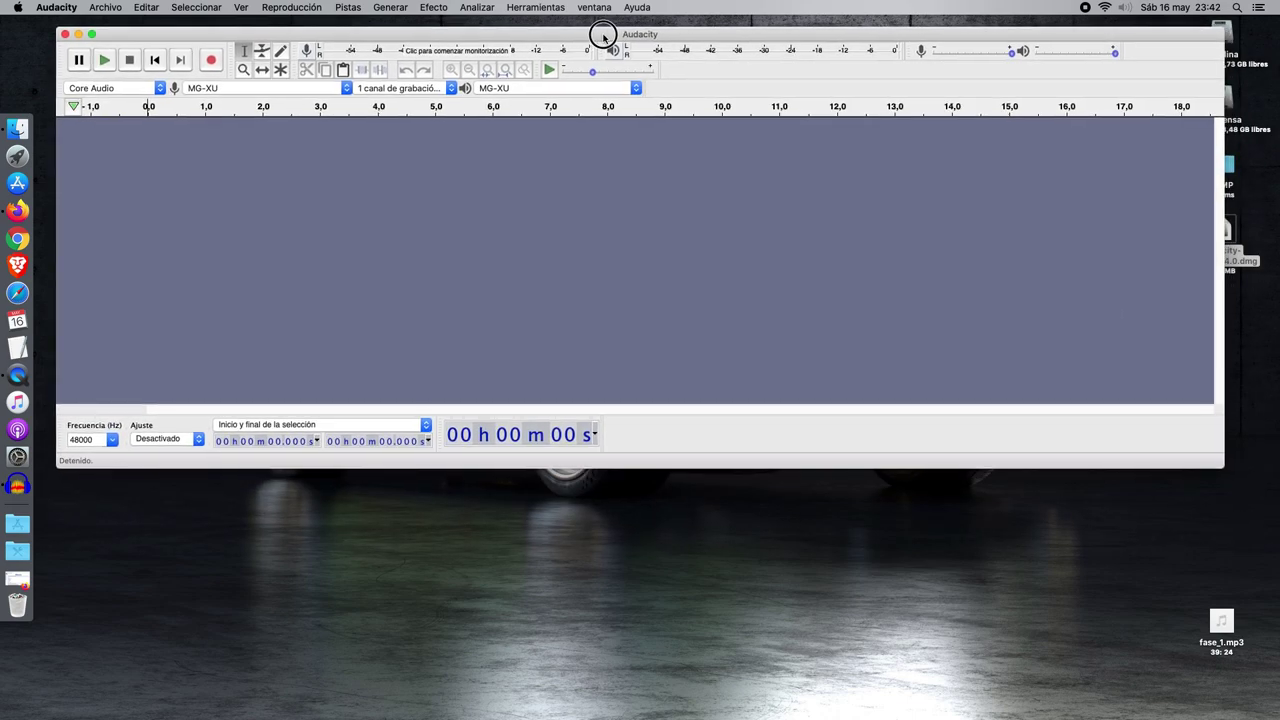
left_click_drag(1222, 465, 1233, 476)
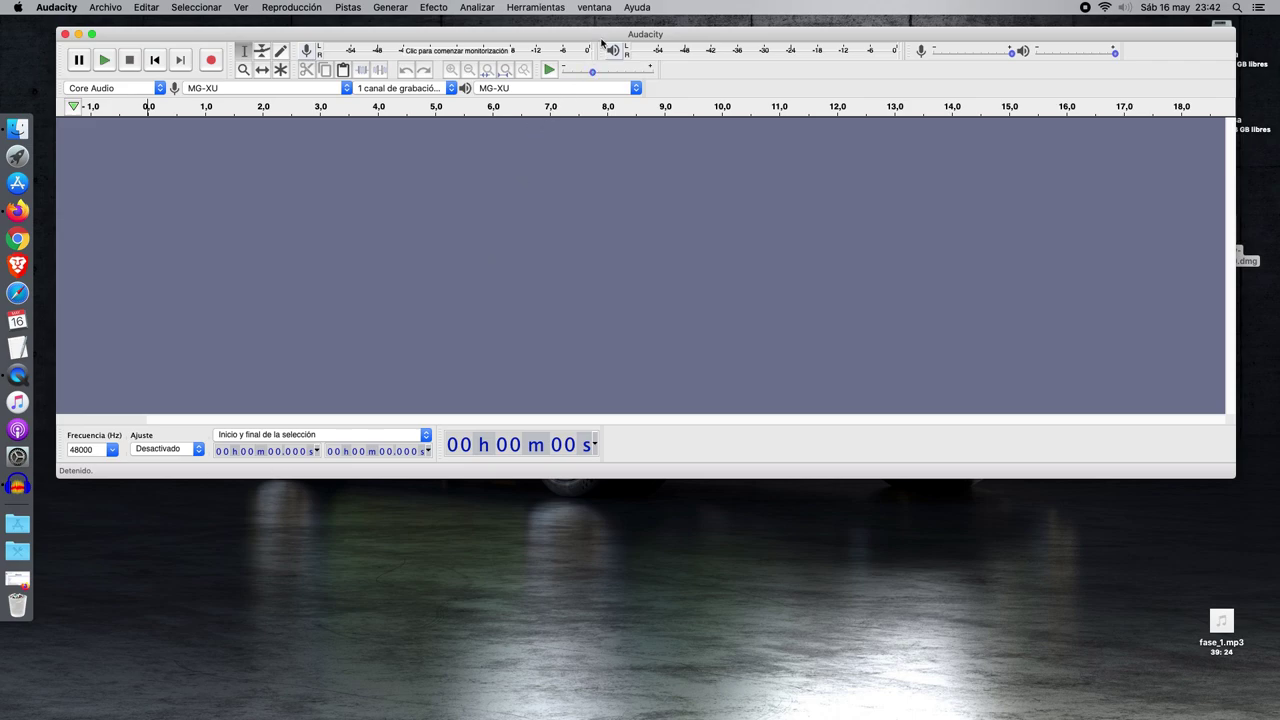
Check the version and credits in the About Audacity window and close it.
left_click(56, 7)
left_click(383, 375)
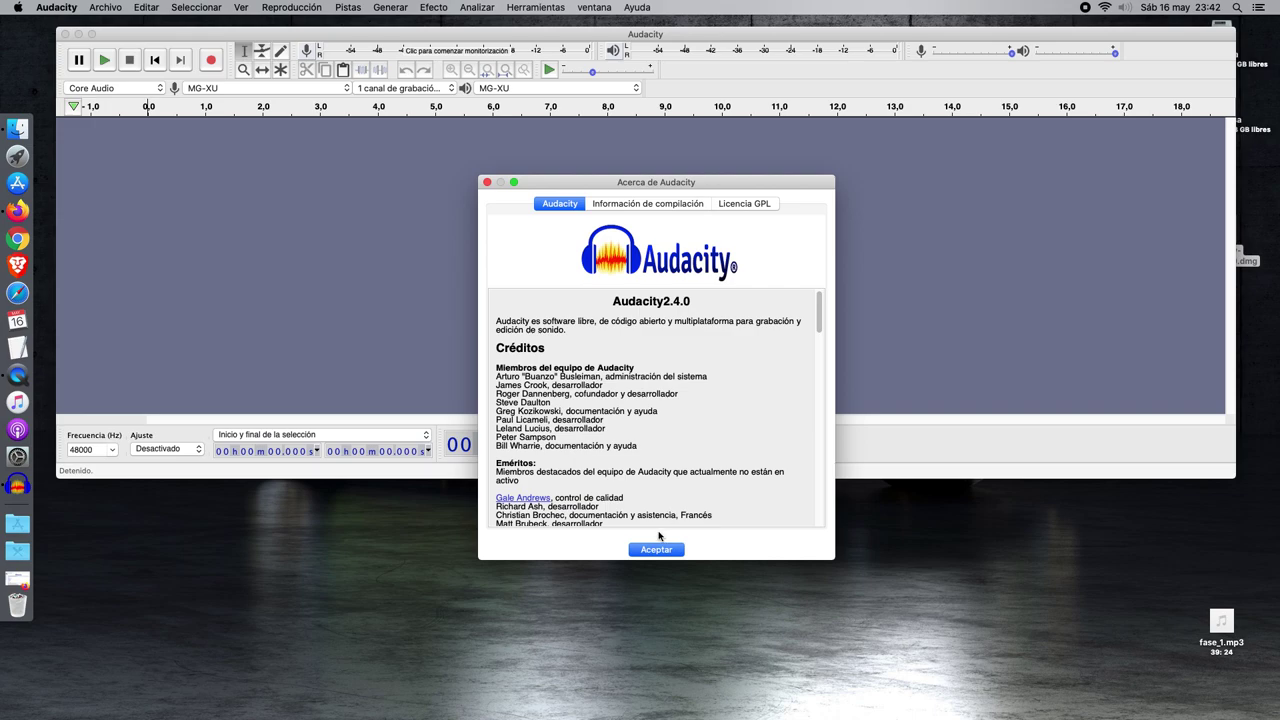
left_click(654, 550)
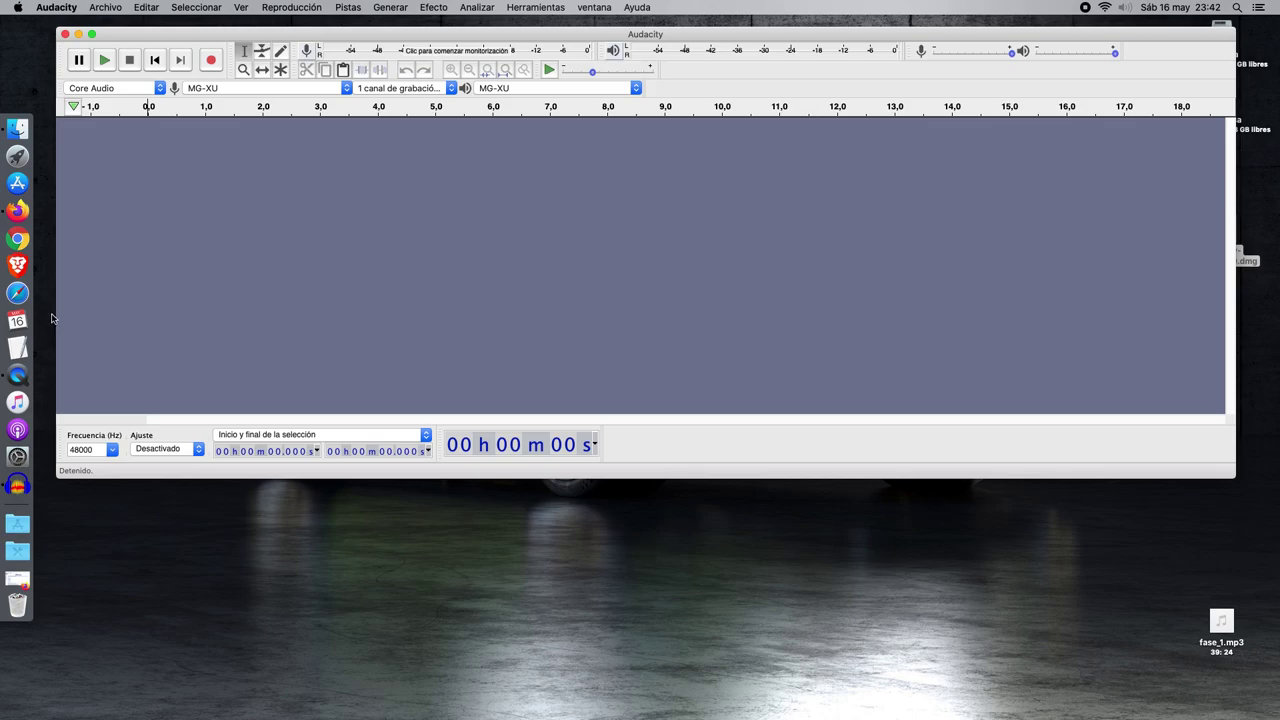
Switch to Firefox and return from the Windows download page to the Audacity 2.4.0 release announcement.
left_click(26, 214)
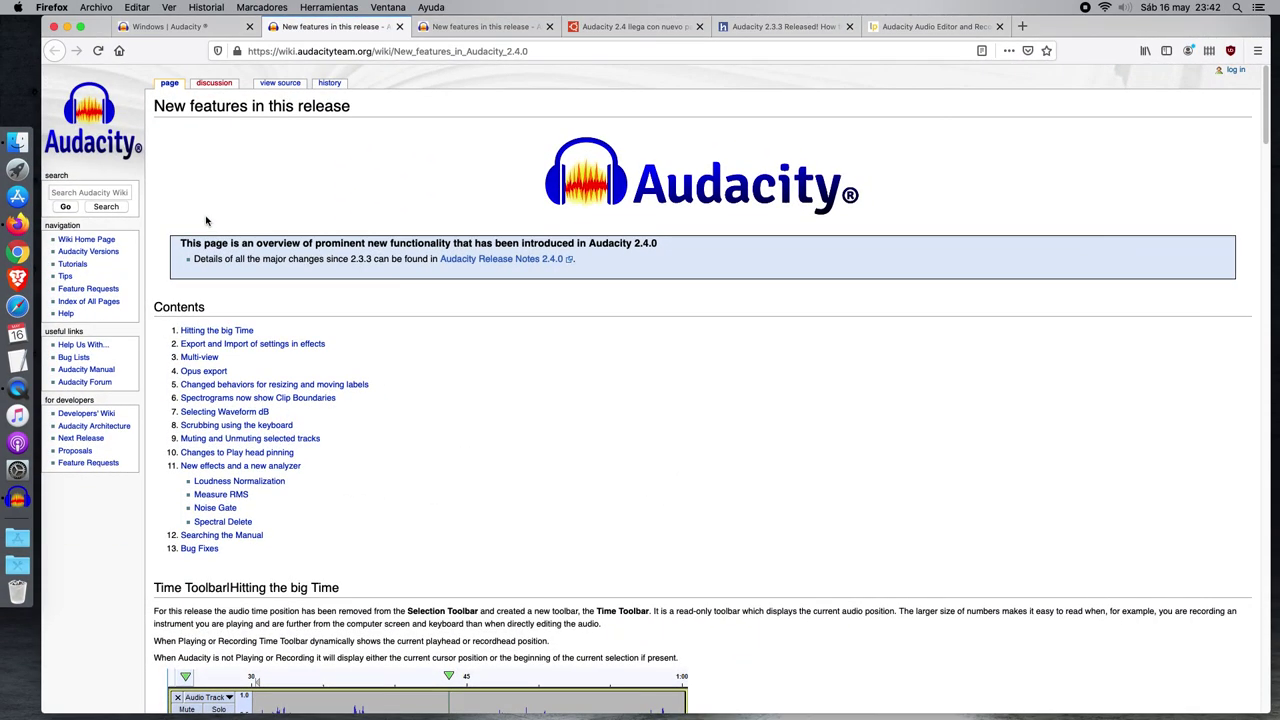
left_click(180, 27)
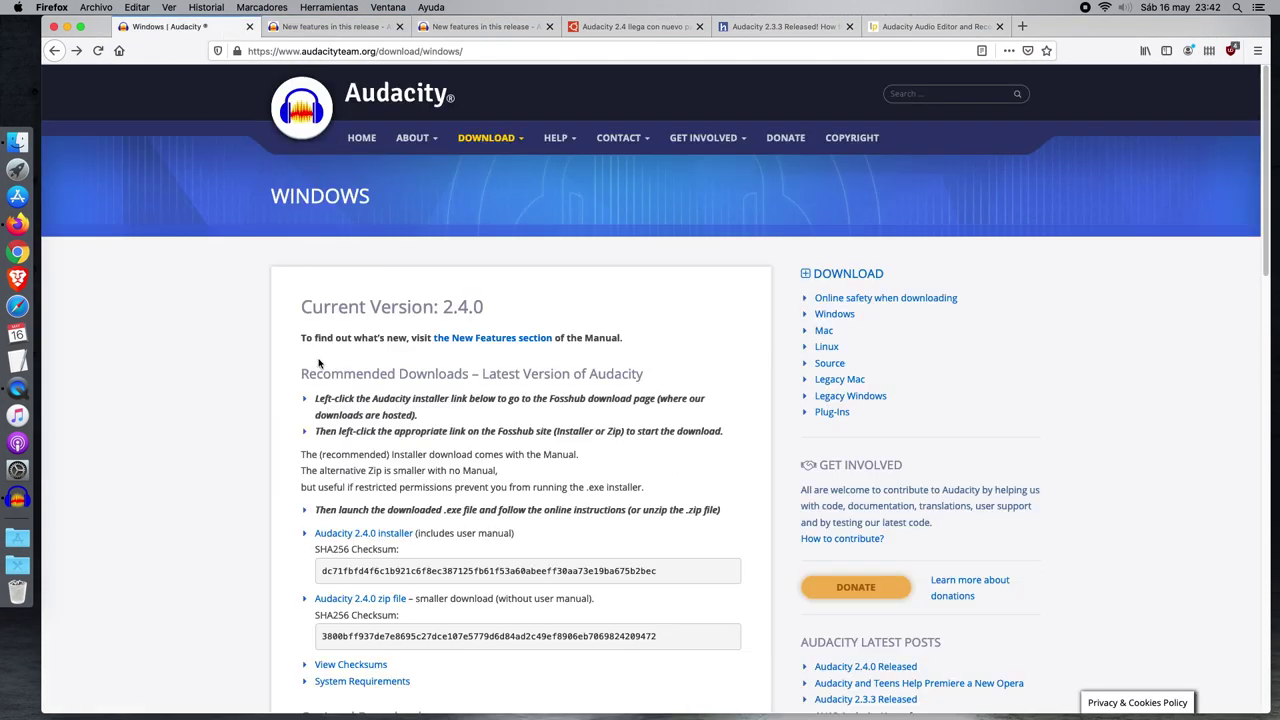
left_click(52, 55)
left_click(54, 55)
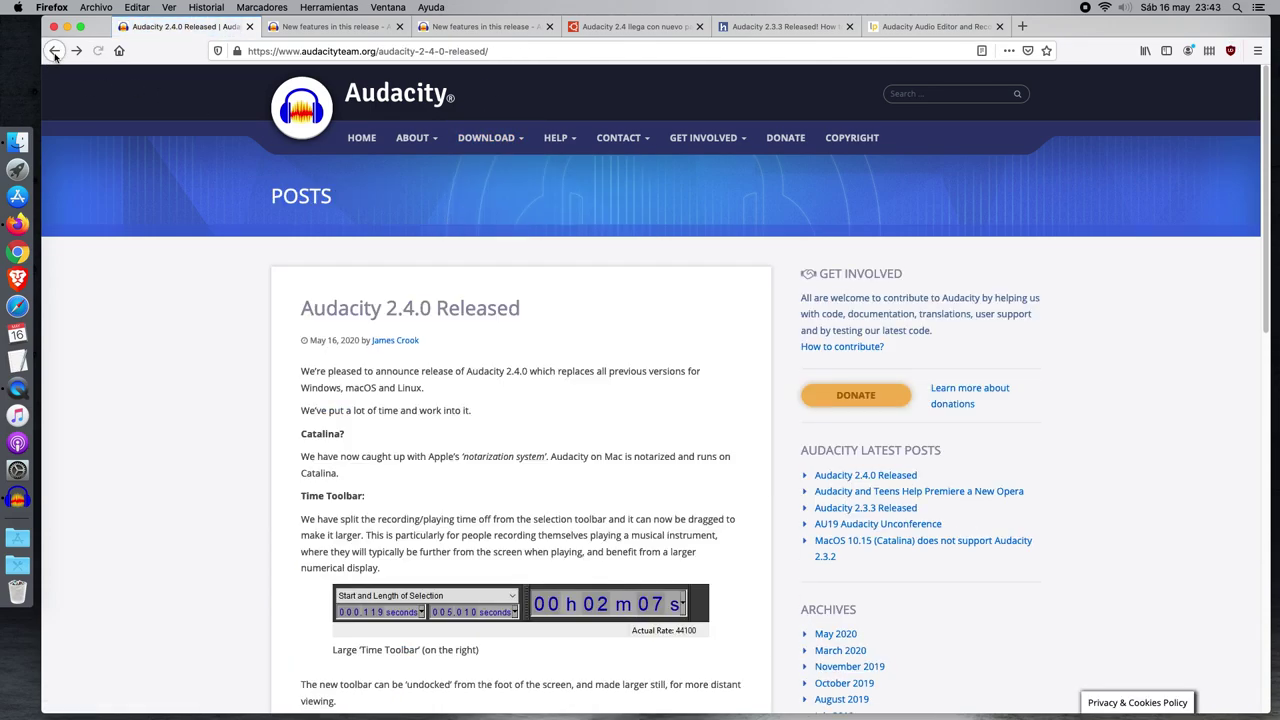
Review the wiki's "New features in this release" page, covering the Multi-view, Opus Export and label behavior sections.
left_click(330, 27)
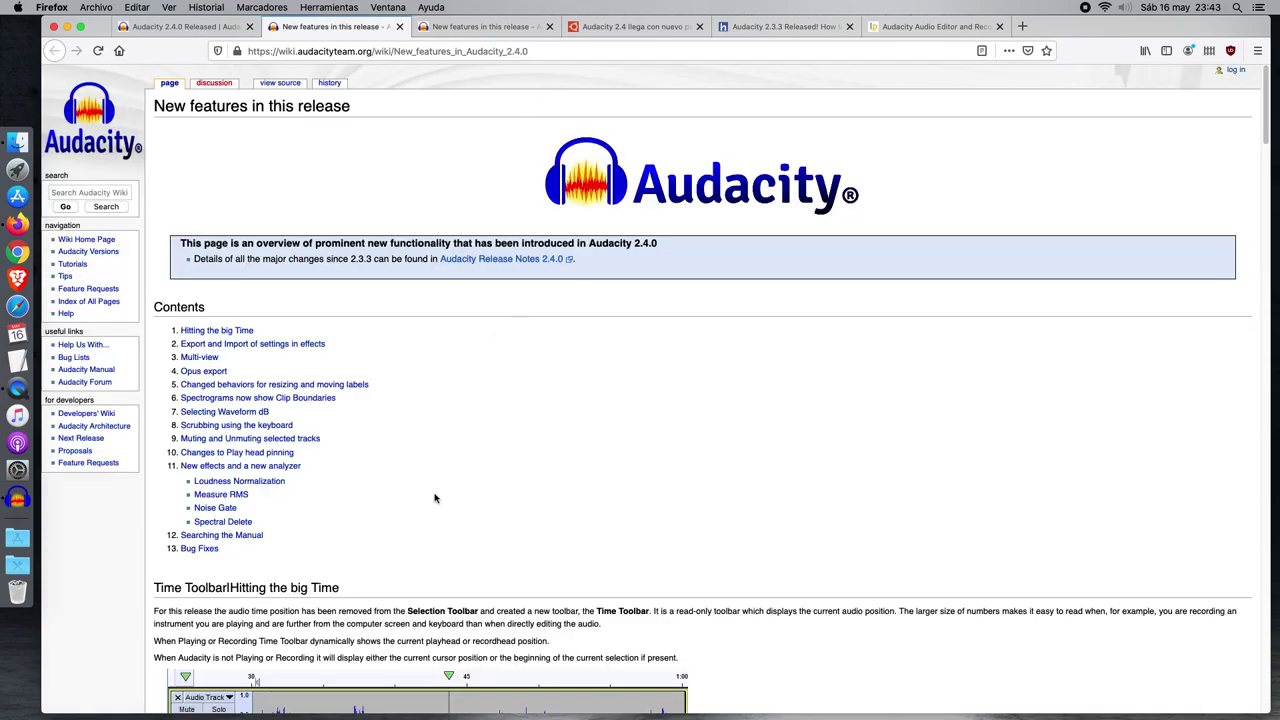
scroll(434, 500, "down", 15)
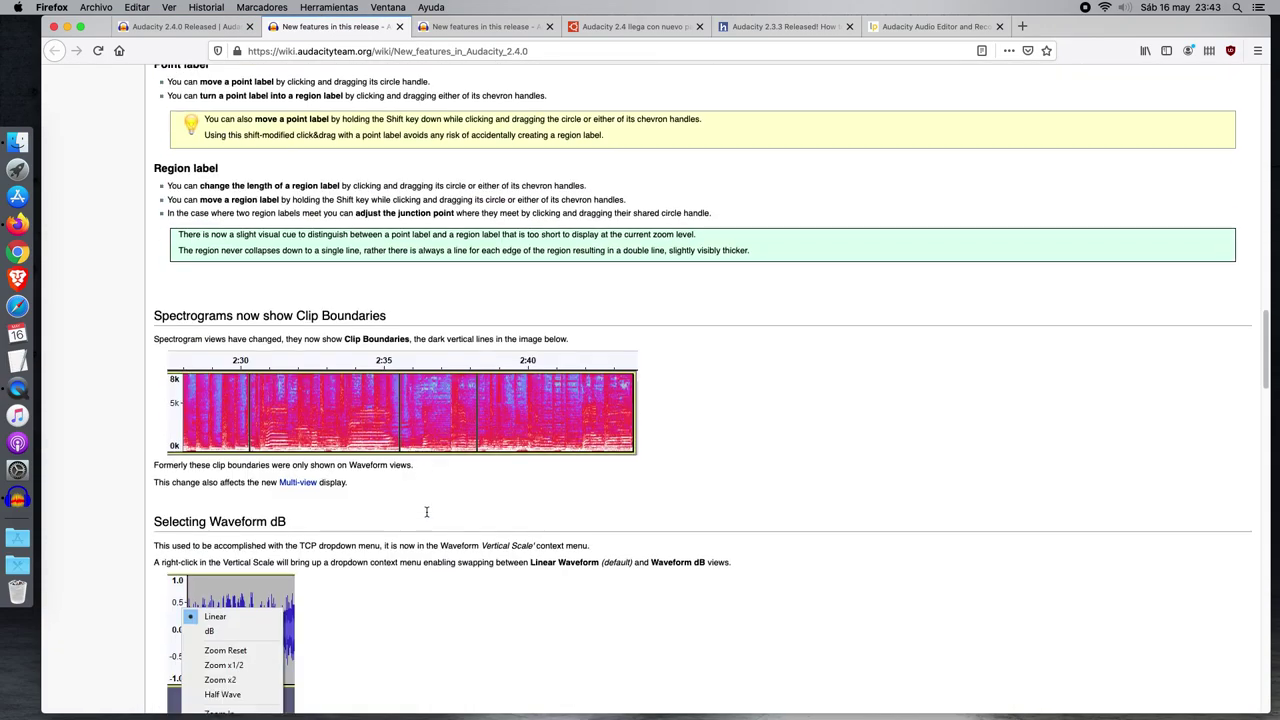
scroll(426, 512, "down", 5)
scroll(426, 512, "up", 20)
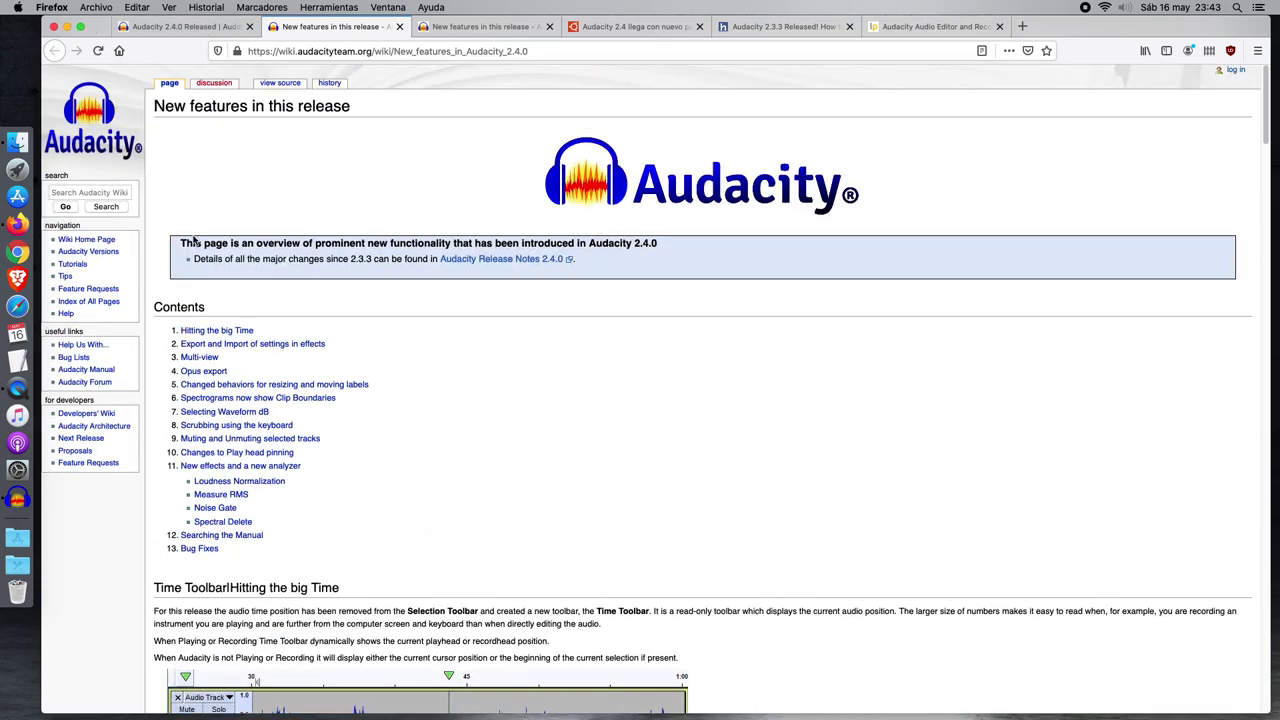
scroll(193, 237, "down", 15)
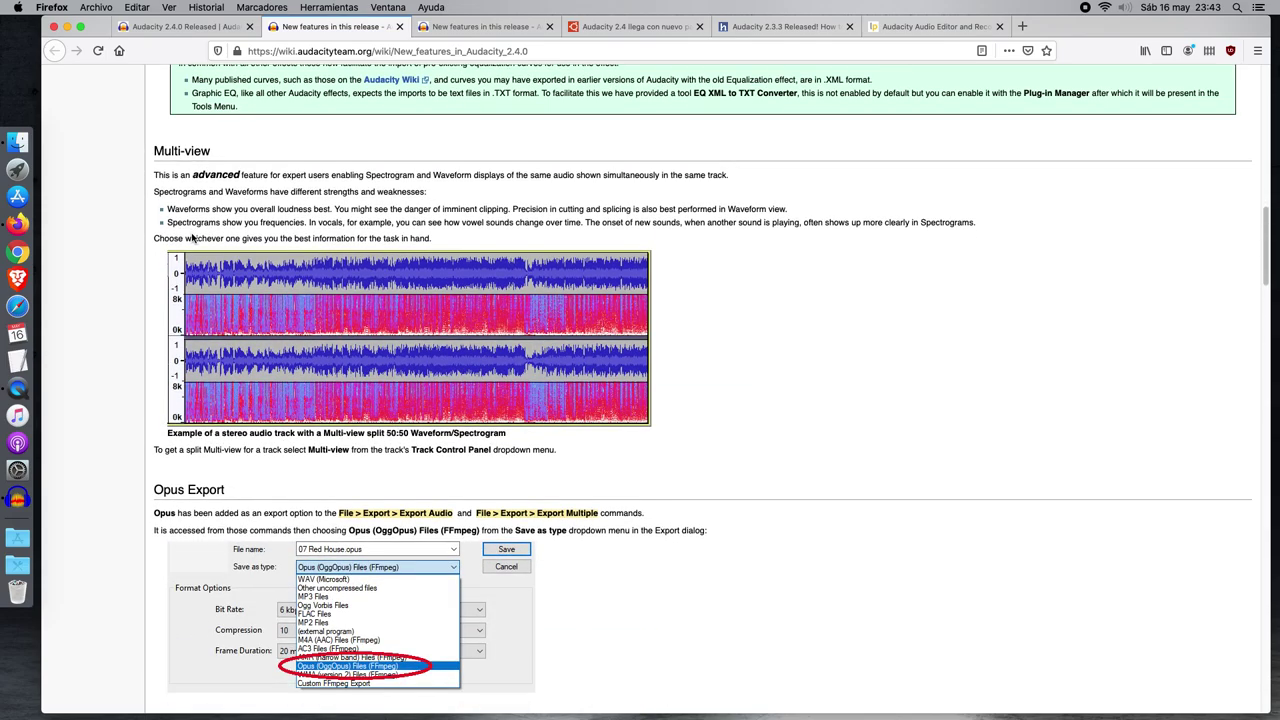
scroll(193, 237, "down", 5)
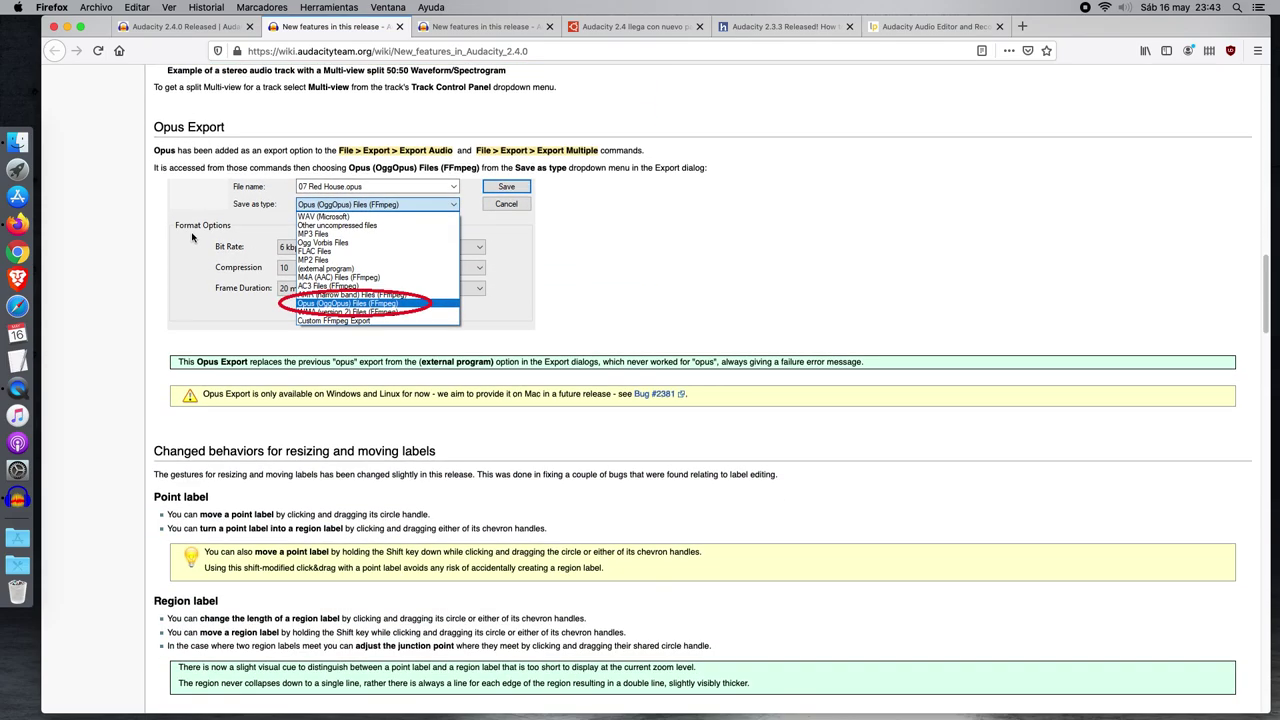
Import fase_1.mp3 from the desktop into the Audacity project and play a short passage from about 16:45.
left_click(67, 27)
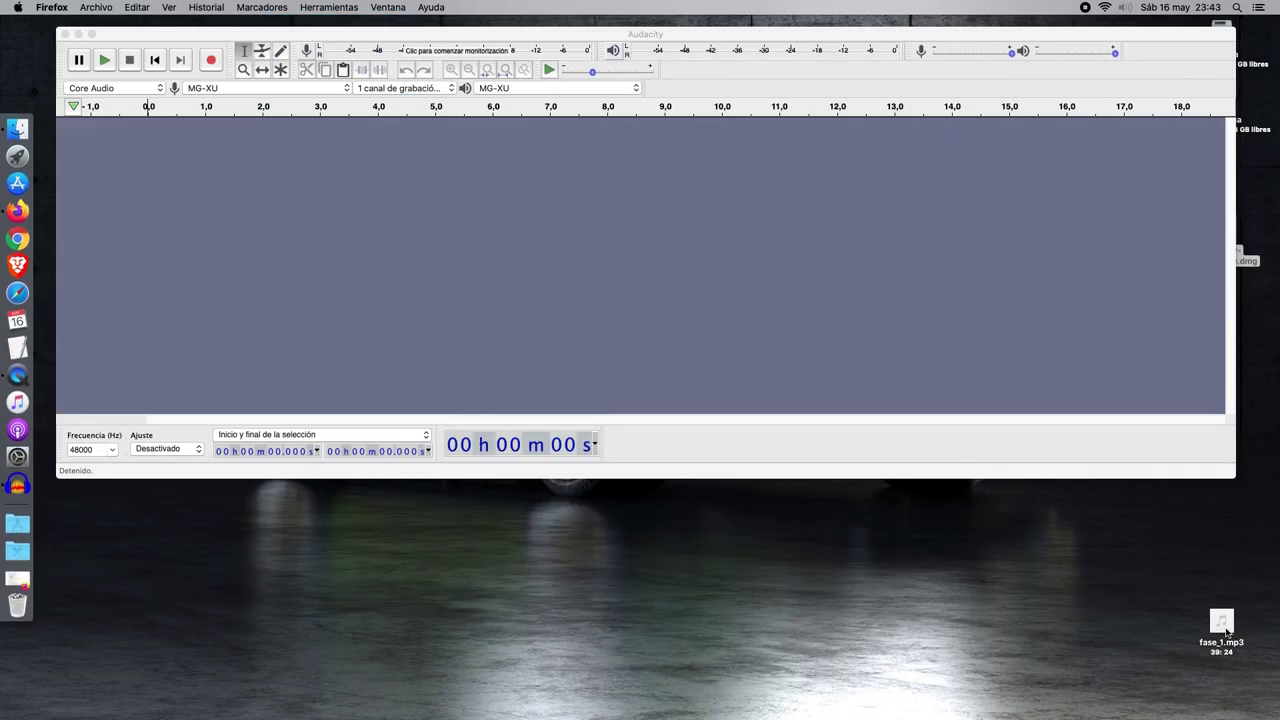
left_click_drag(1226, 632, 240, 247)
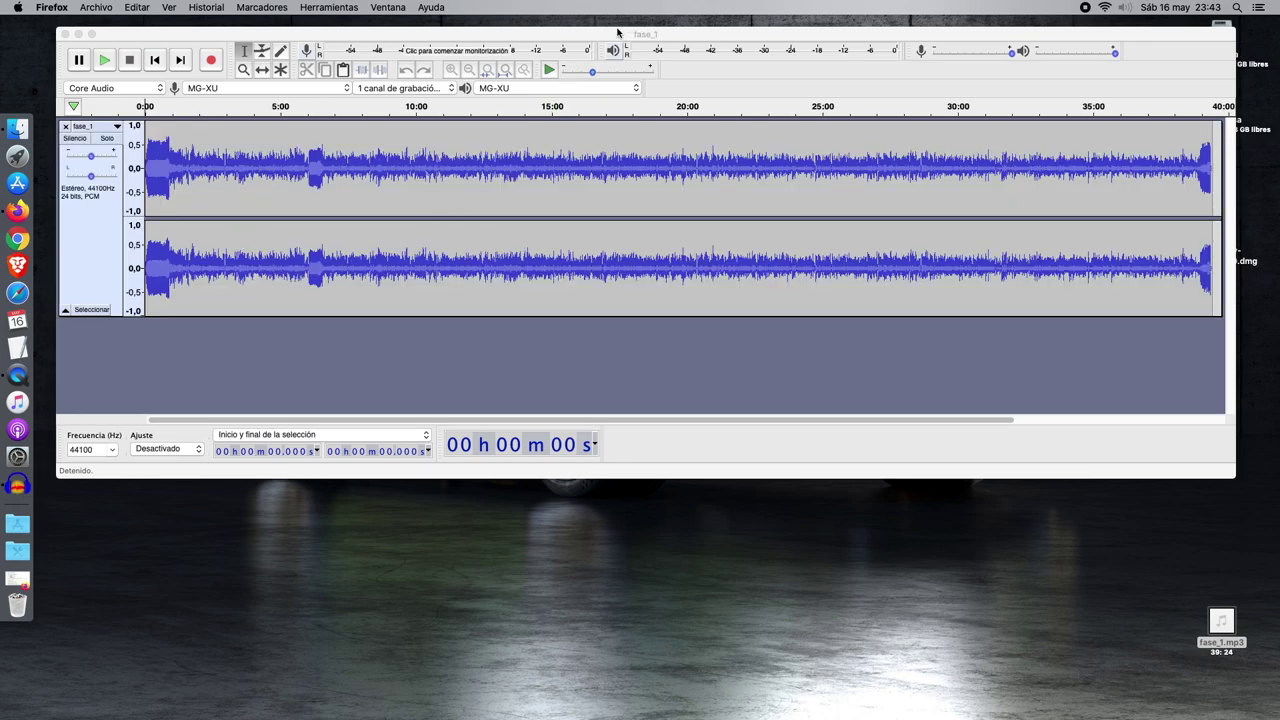
left_click_drag(617, 34, 617, 48)
left_click(598, 122)
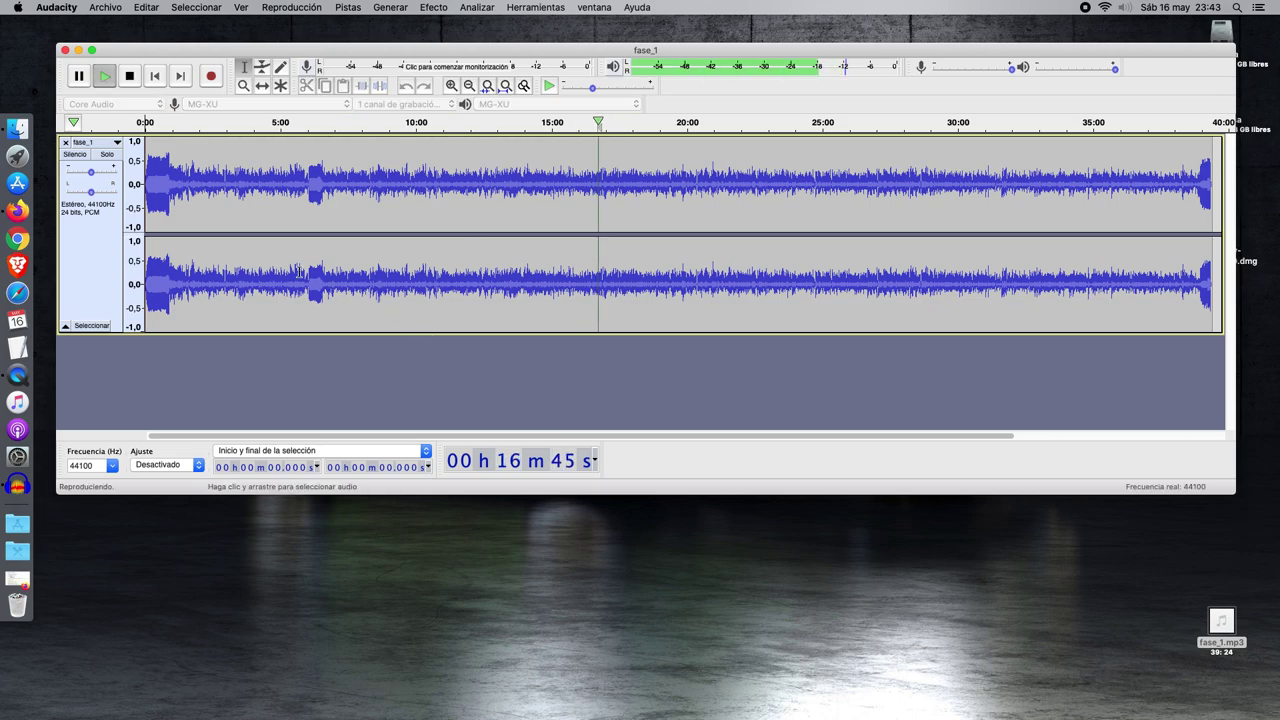
left_click(130, 78)
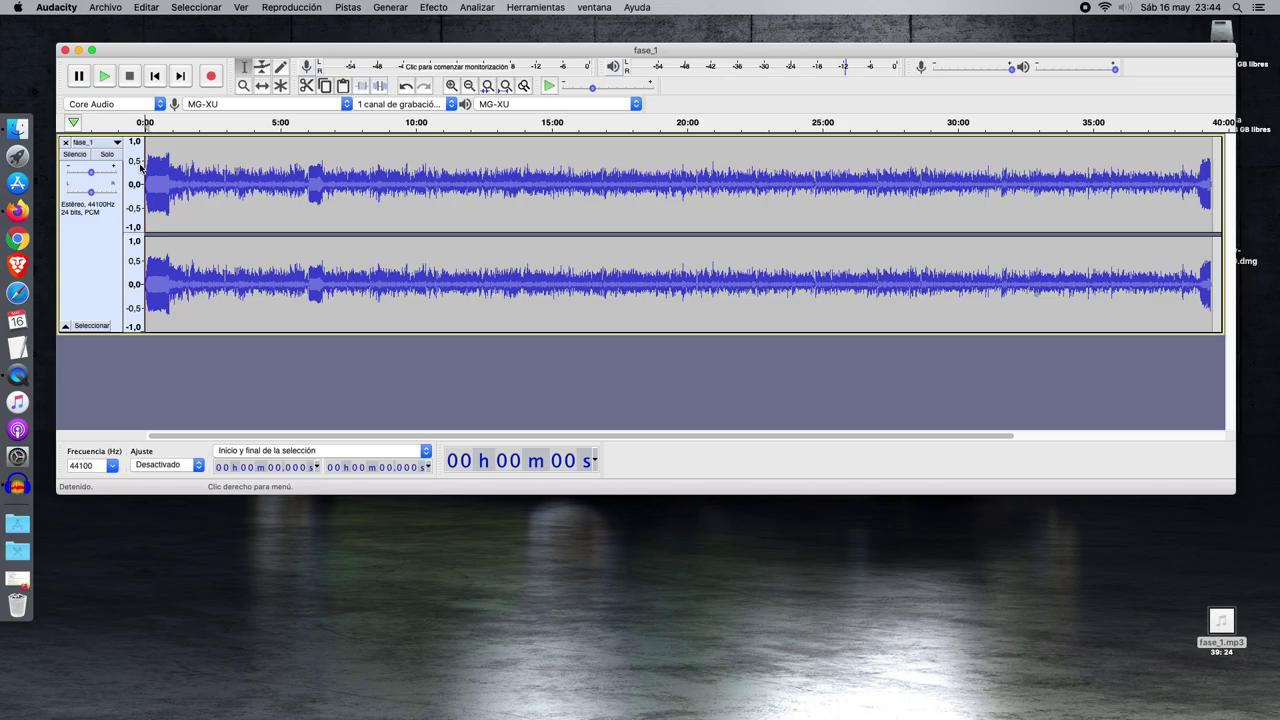
Switch to Firefox and read the wiki's Loudness Normalization, Measure RMS and Noise Gate sections.
left_click(17, 211)
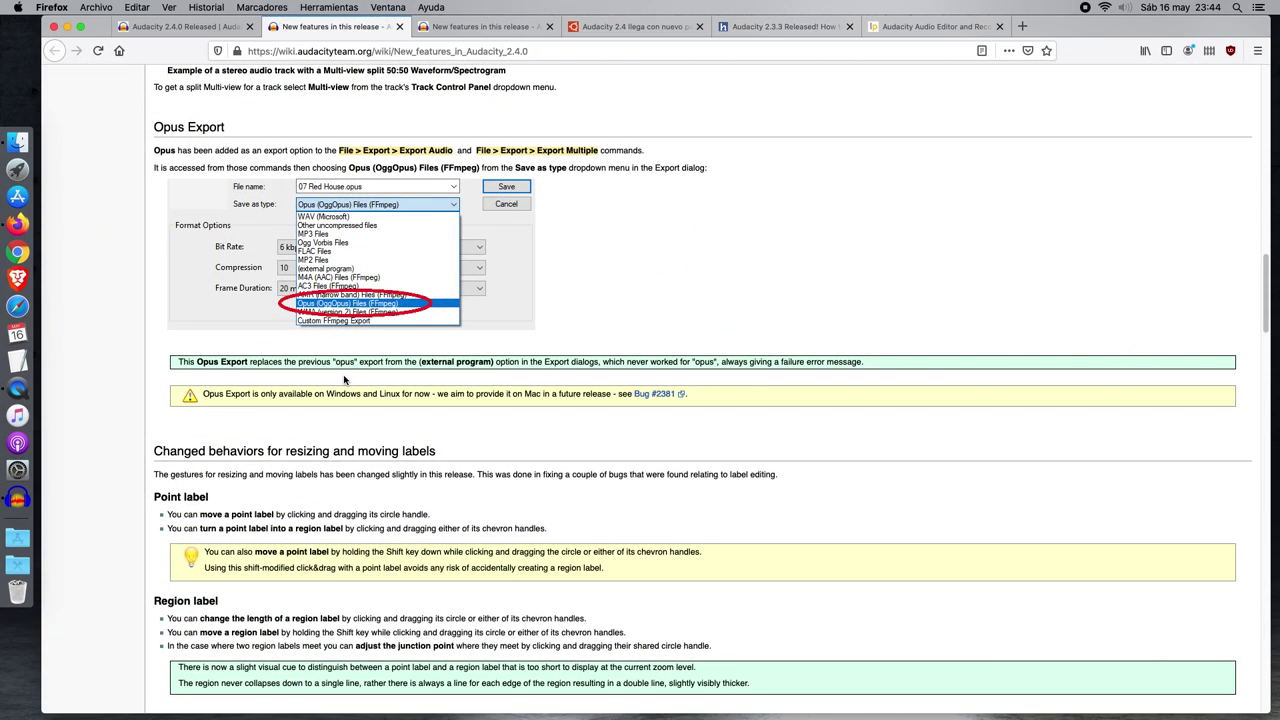
scroll(344, 379, "down", 15)
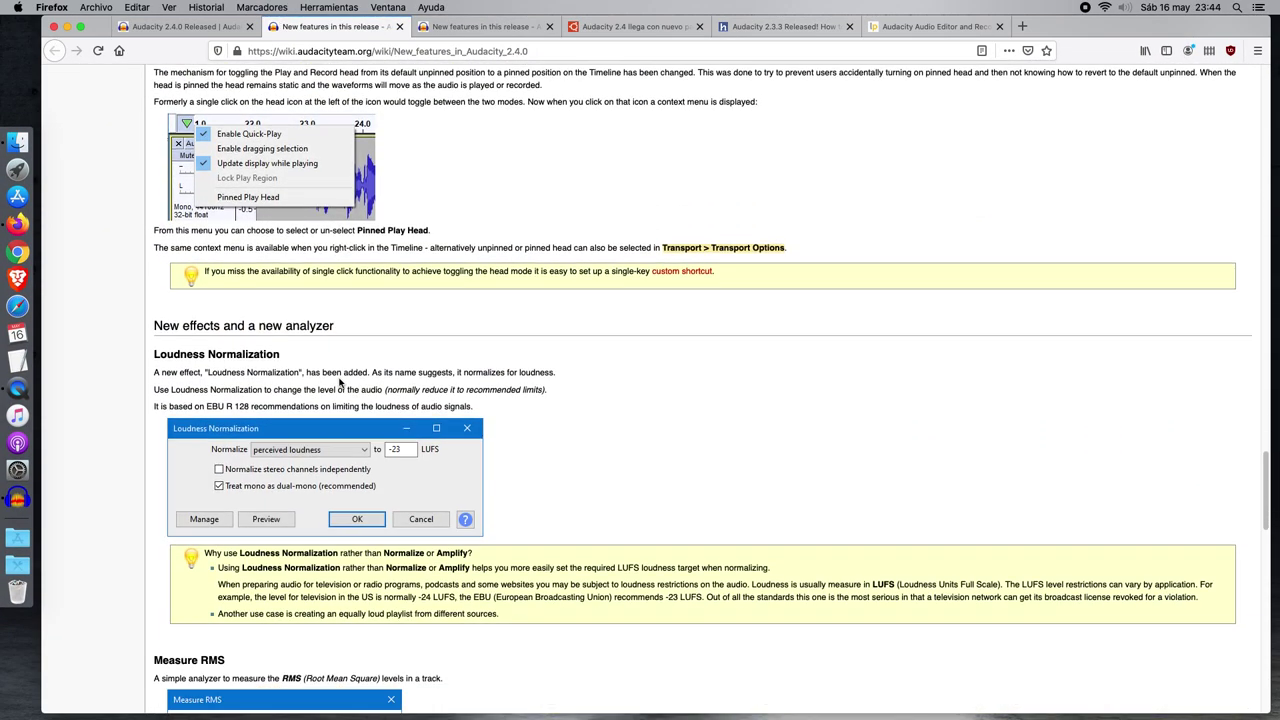
scroll(340, 380, "down", 8)
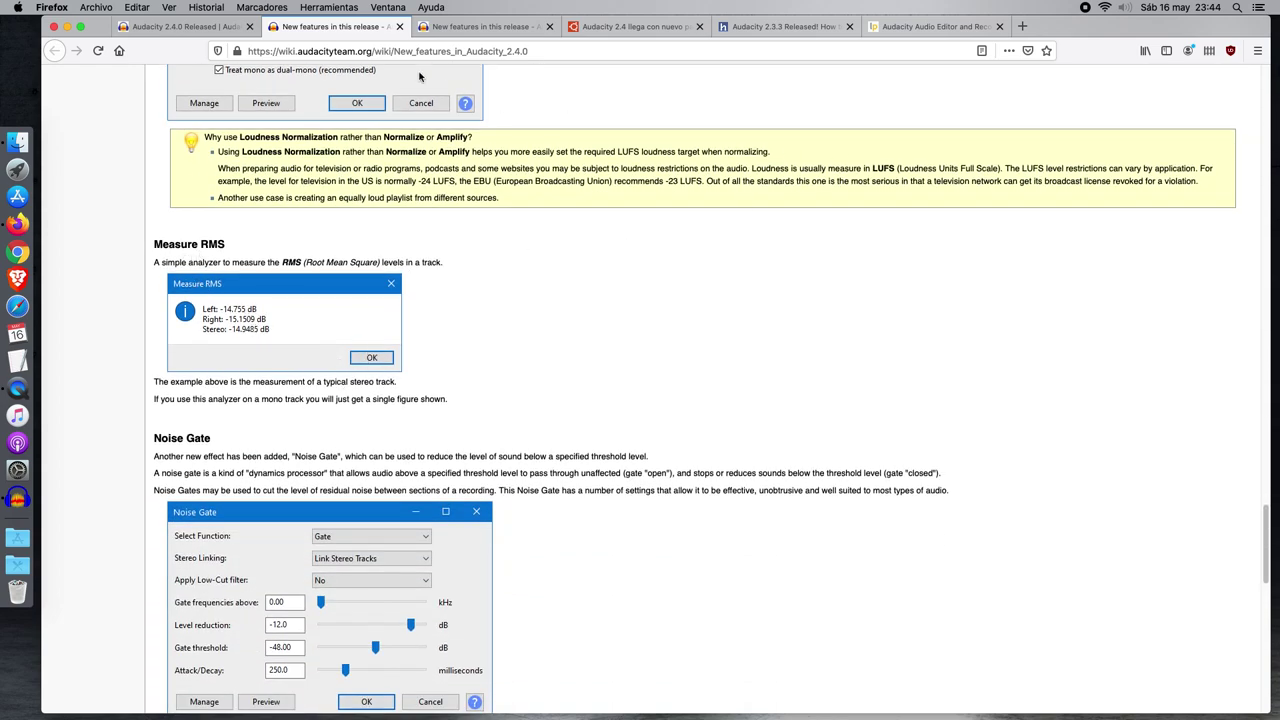
Return to Audacity and examine its plug-in manager, locating Measure RMS and filtering for new plug-ins, and leave without changing anything.
left_click(67, 26)
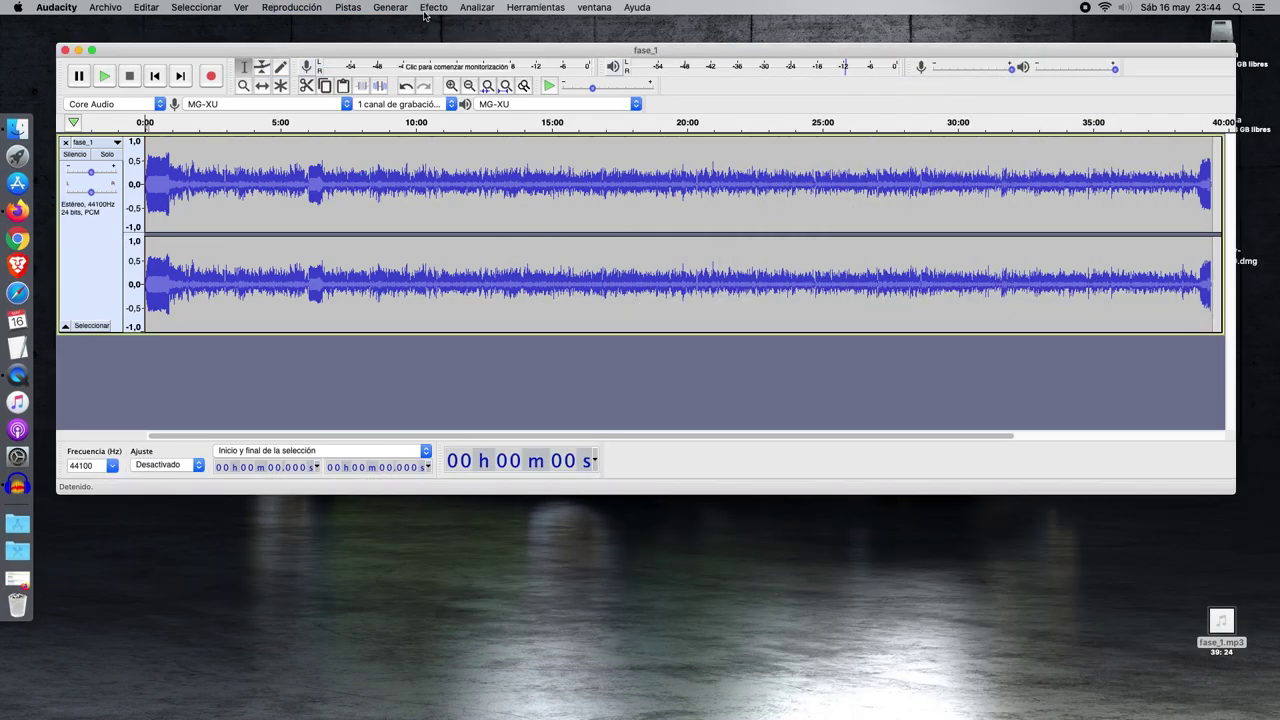
left_click(536, 8)
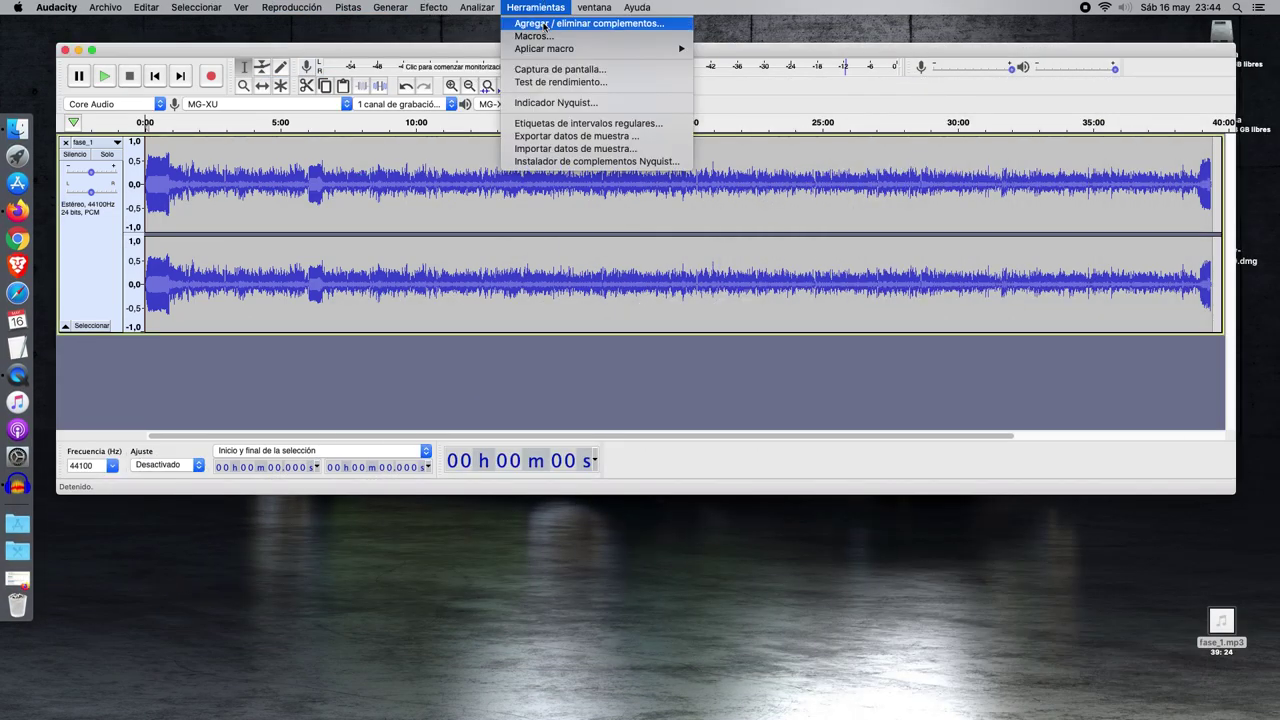
left_click(545, 23)
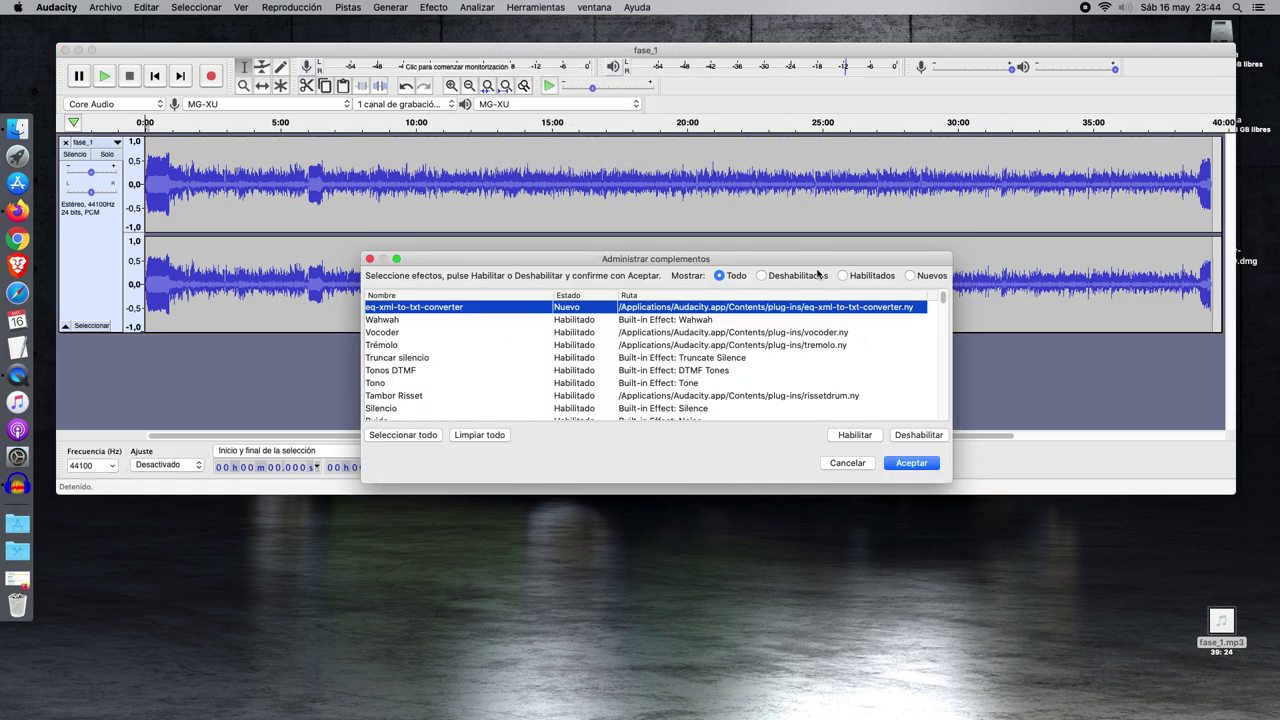
left_click_drag(814, 258, 800, 226)
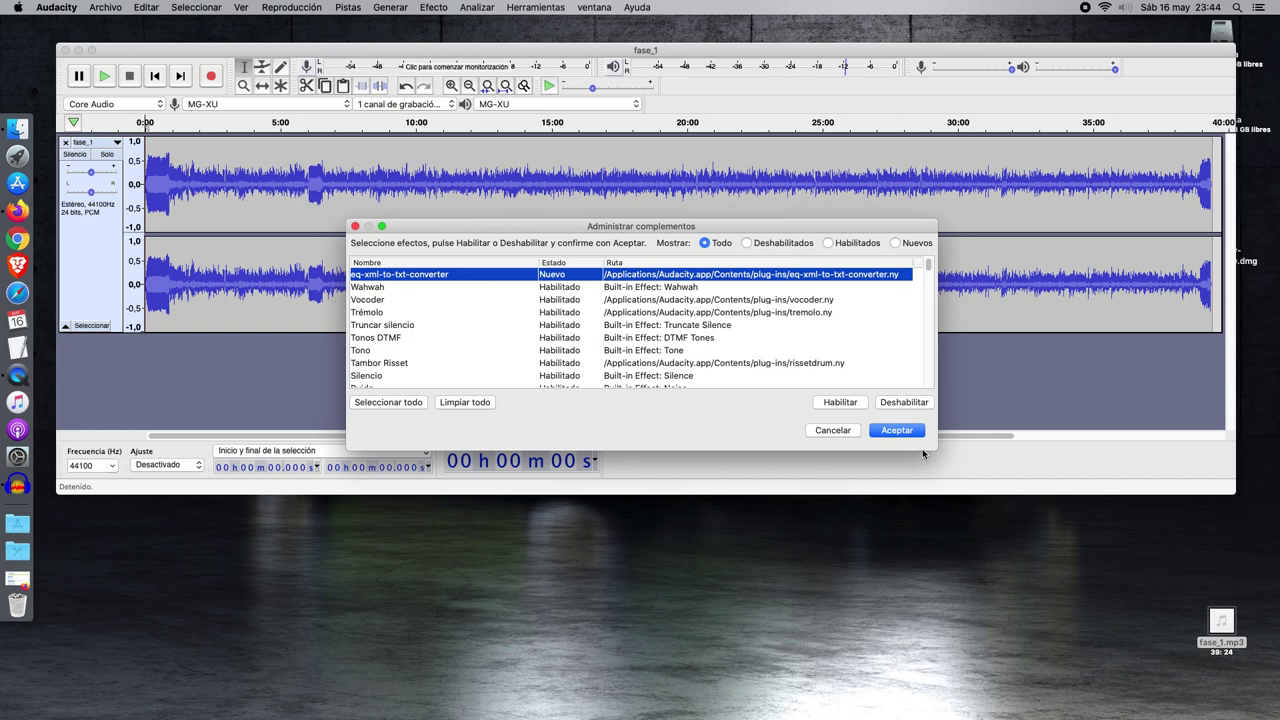
scroll(500, 315, "down", 5)
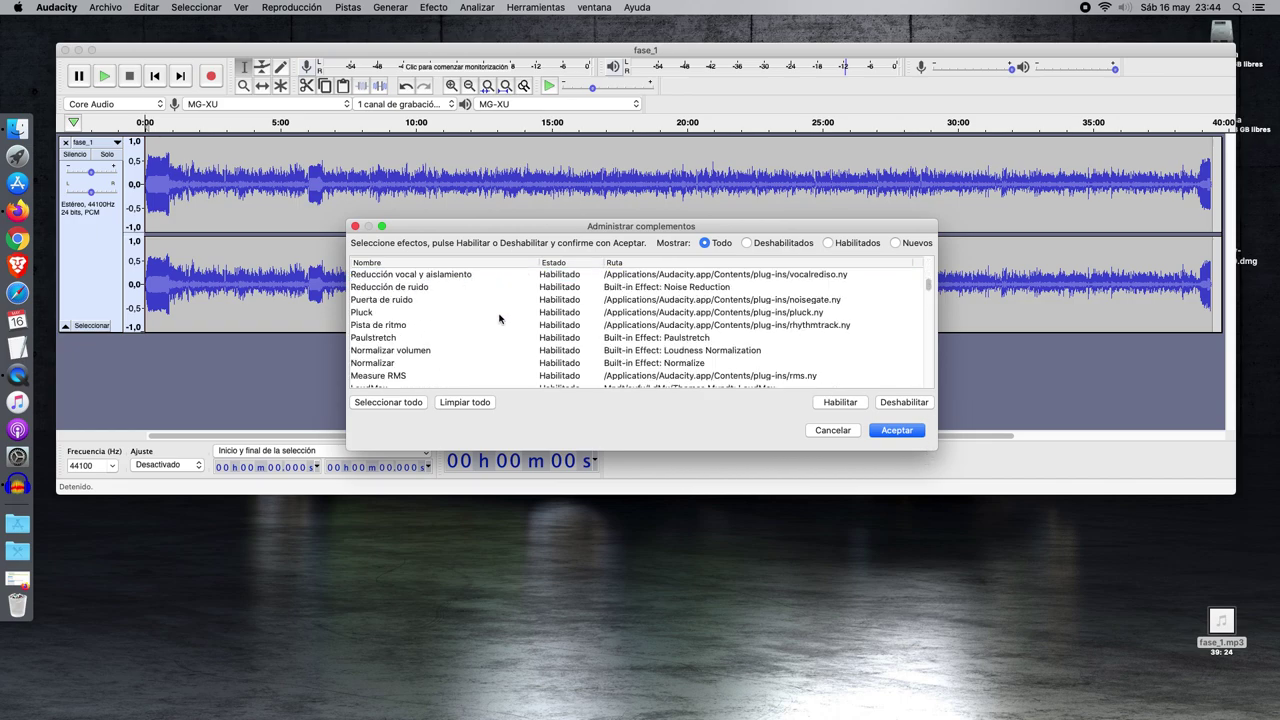
scroll(500, 318, "down", 10)
scroll(500, 318, "up", 8)
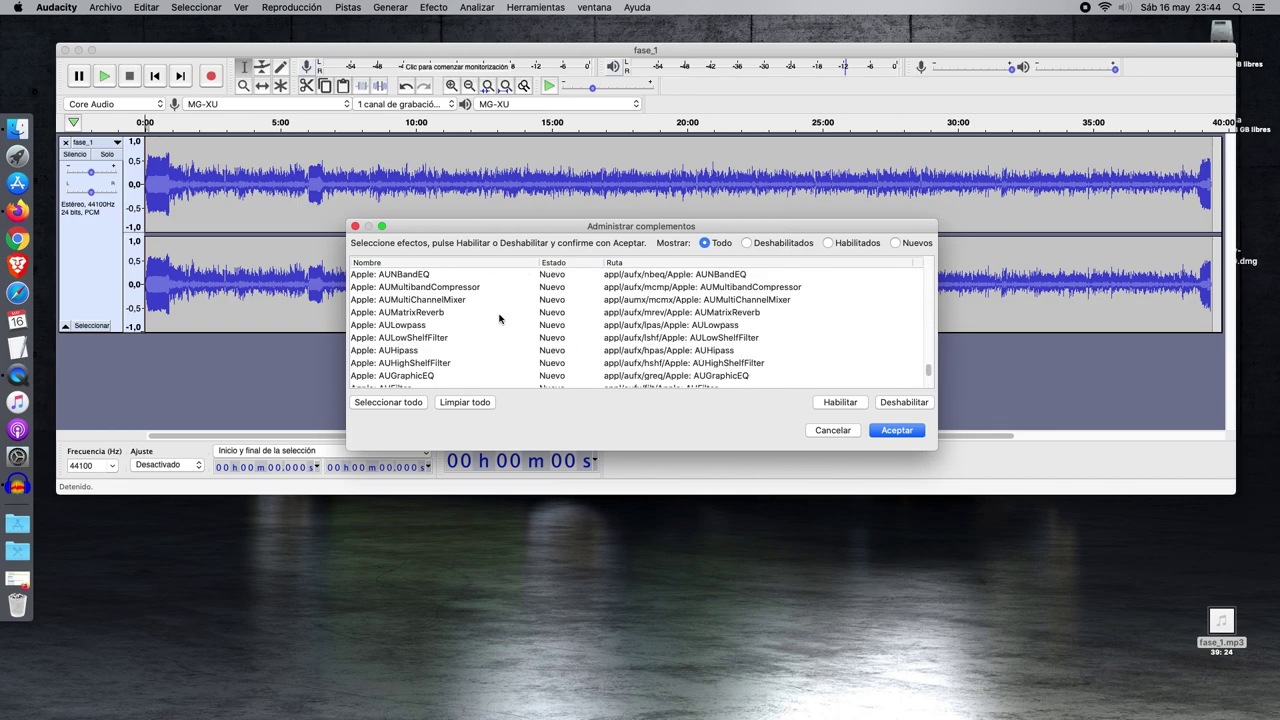
scroll(500, 318, "up", 6)
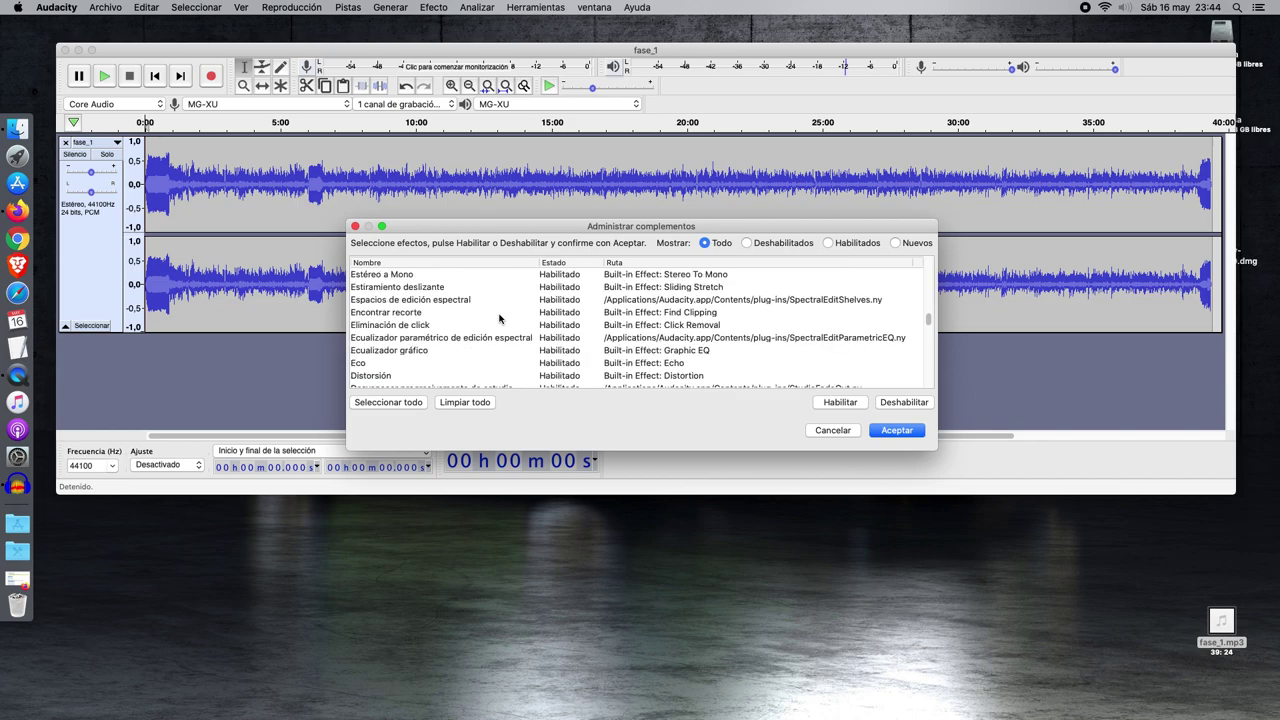
left_click(423, 300)
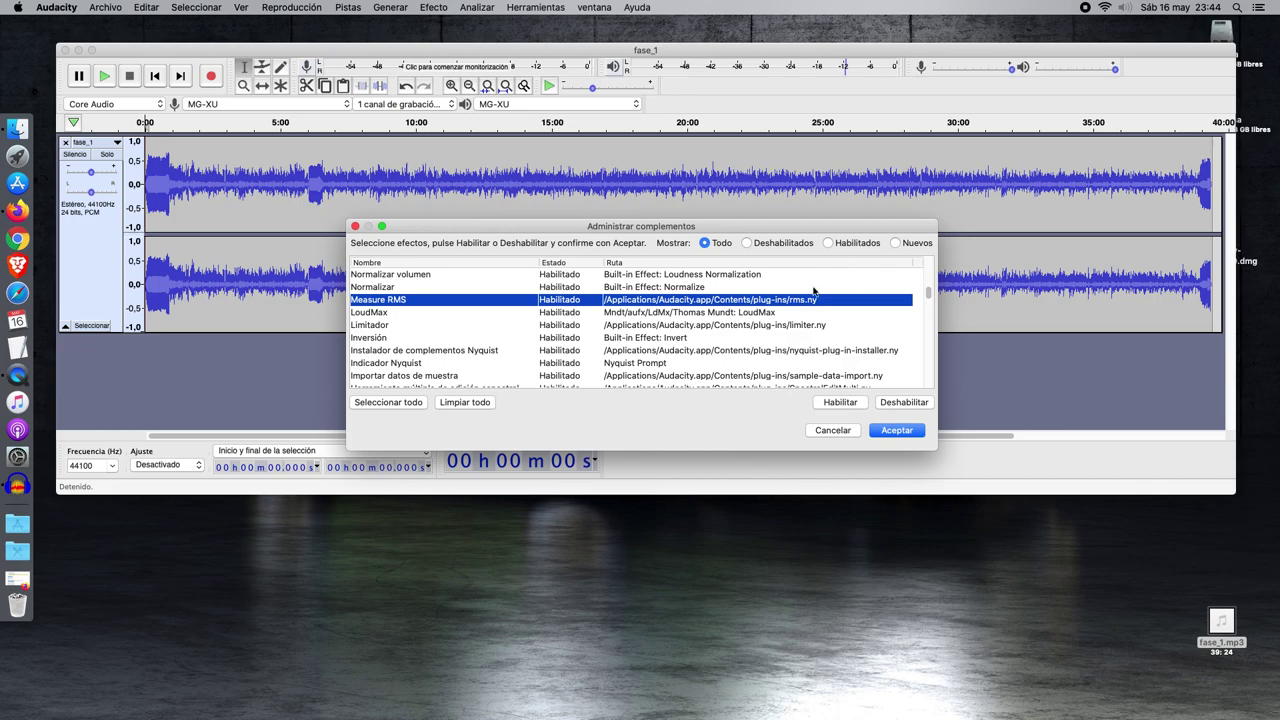
left_click(896, 243)
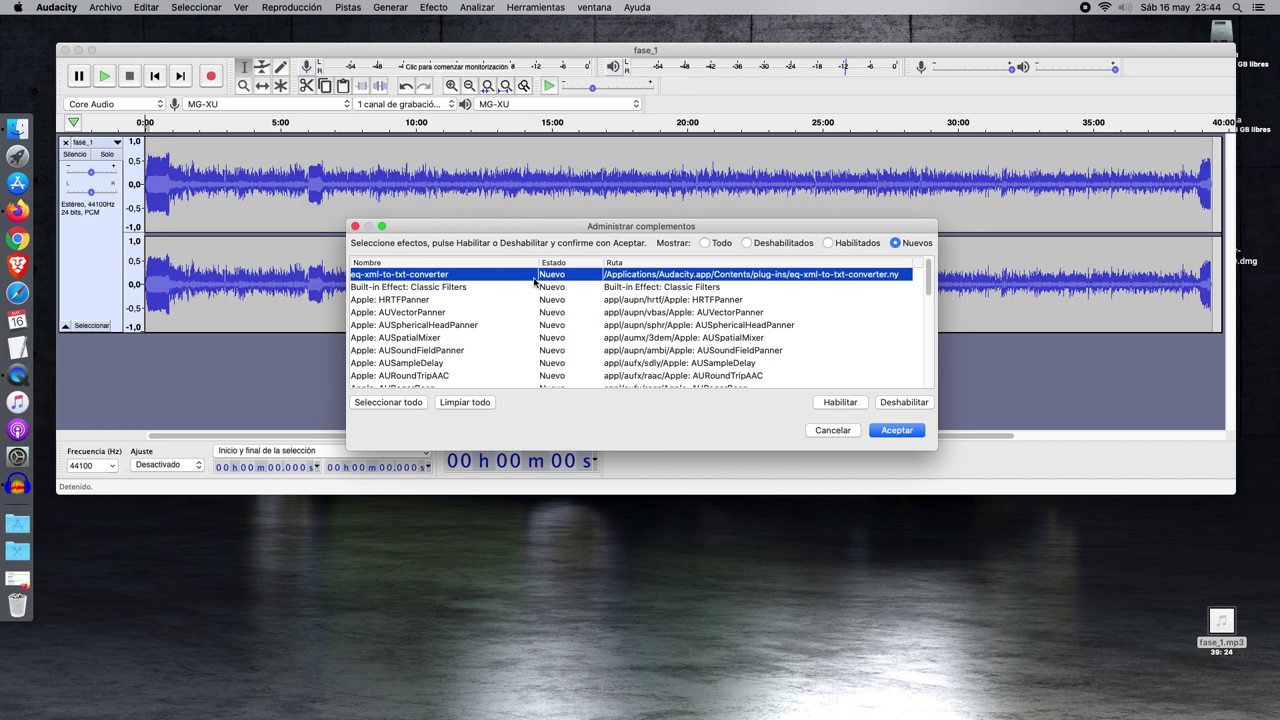
left_click(832, 430)
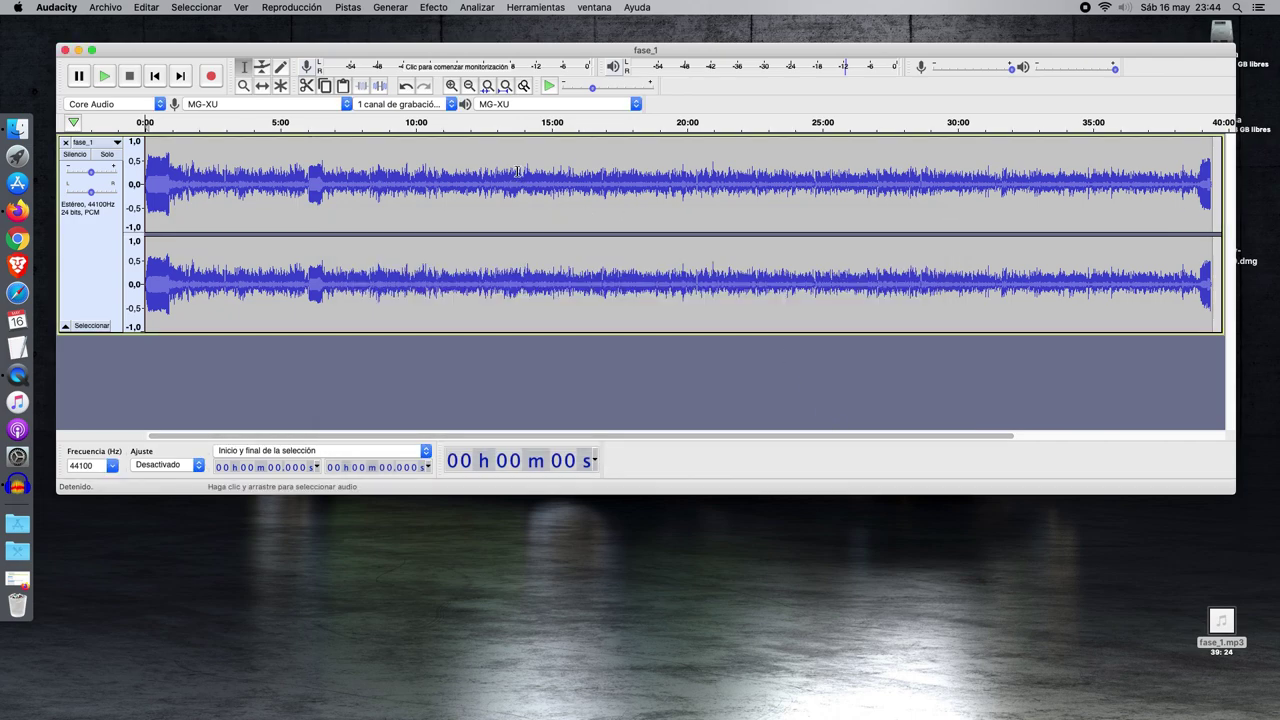
Select the whole fase_1 track and analyze its levels with Measure RMS.
left_click(107, 258)
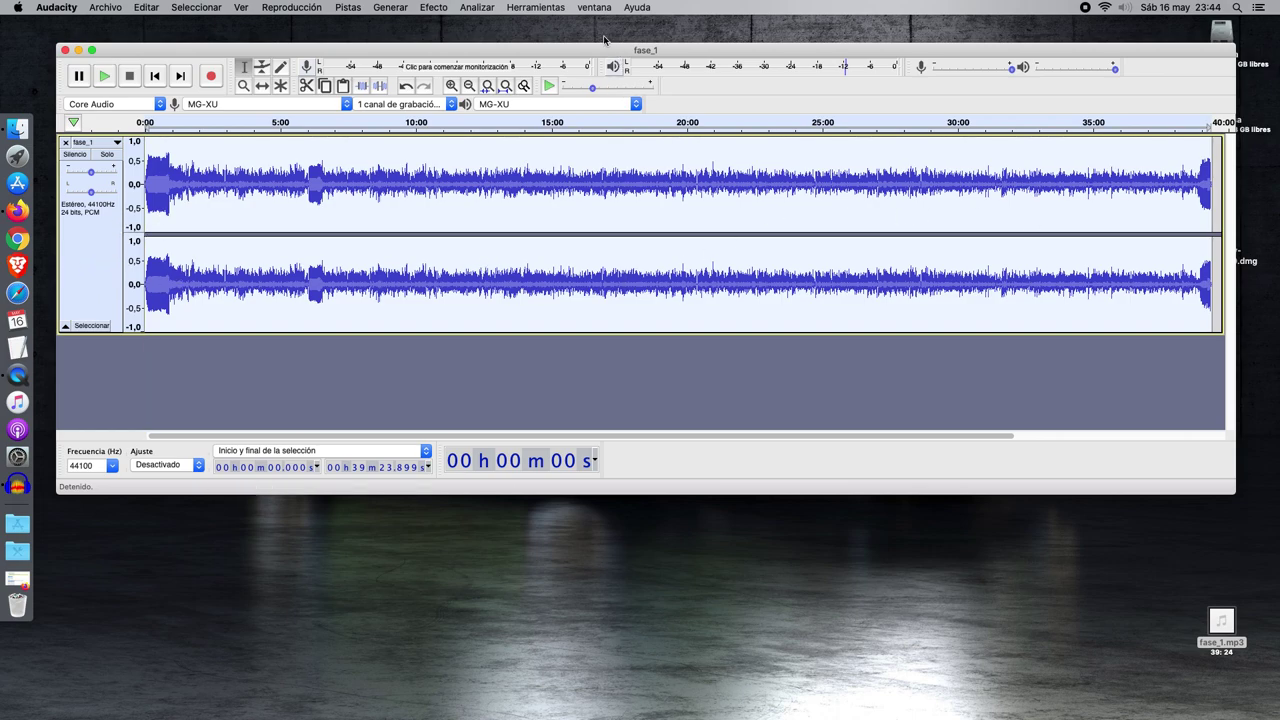
left_click(553, 10)
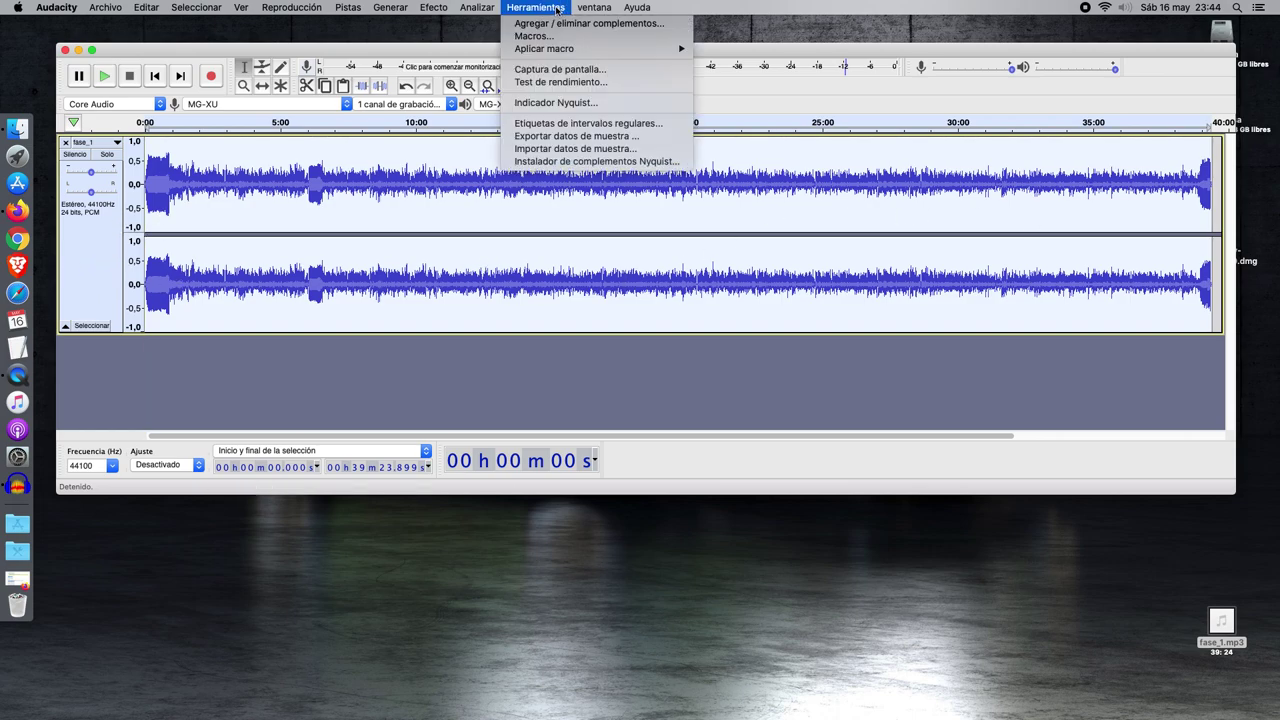
mouse_move(490, 7)
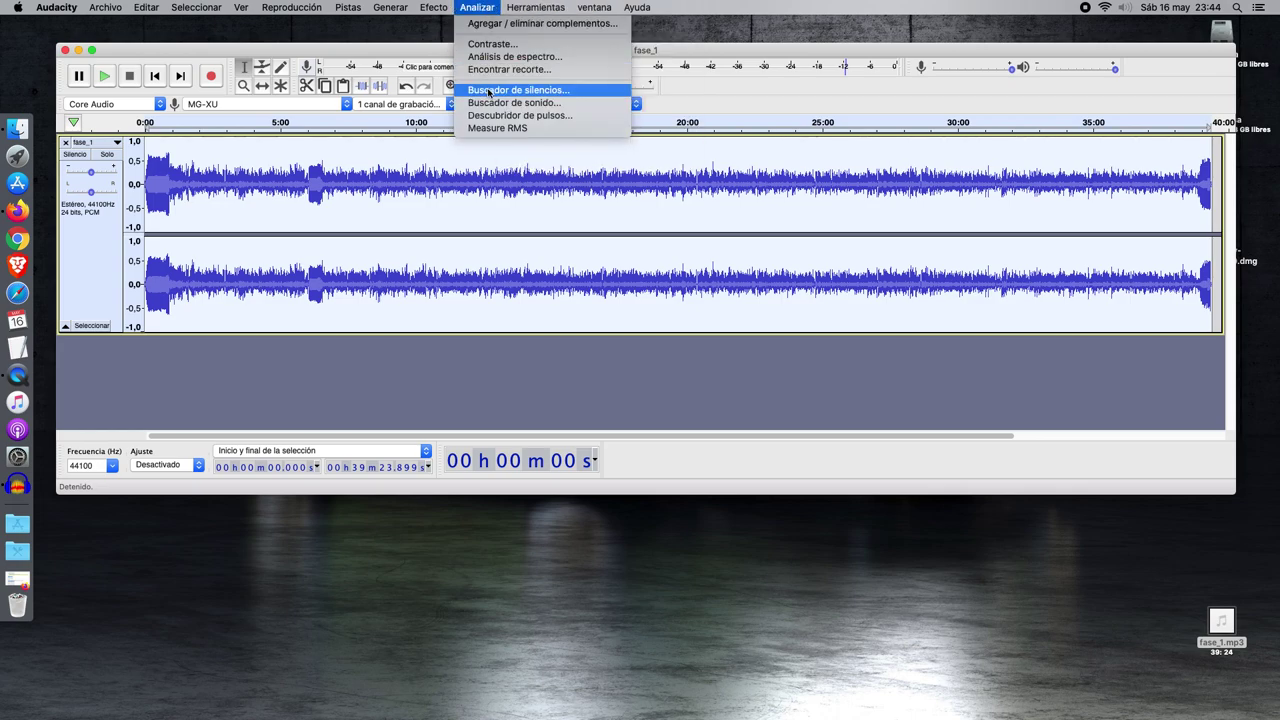
left_click(492, 128)
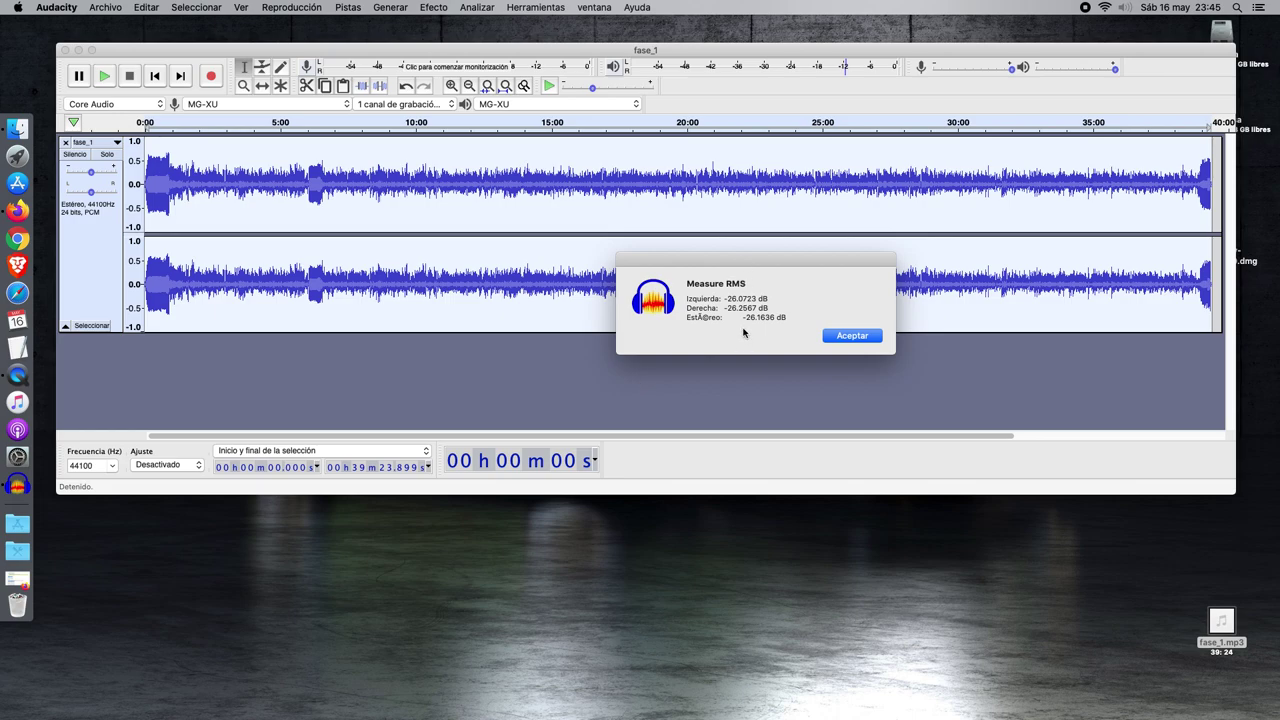
left_click(862, 337)
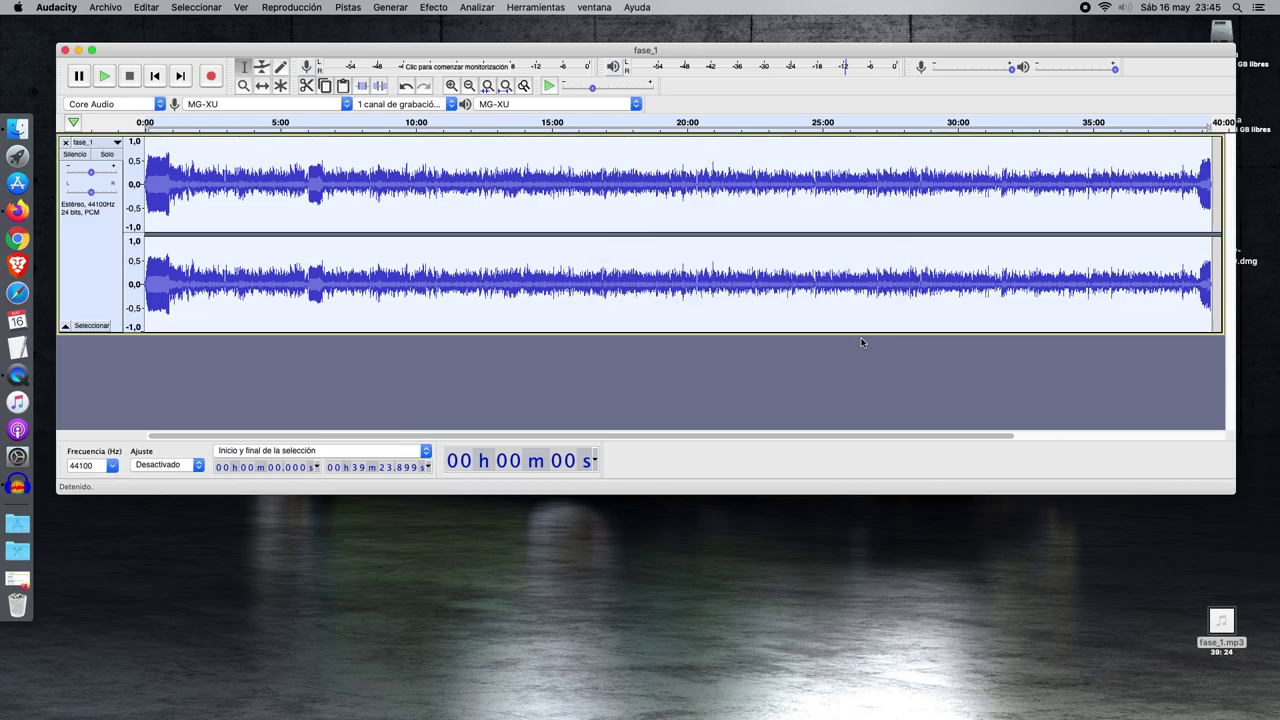
Consult the wiki's Noise Gate and Spectral Delete sections in Firefox and return to the Audacity project.
left_click(17, 210)
scroll(451, 418, "down", 5)
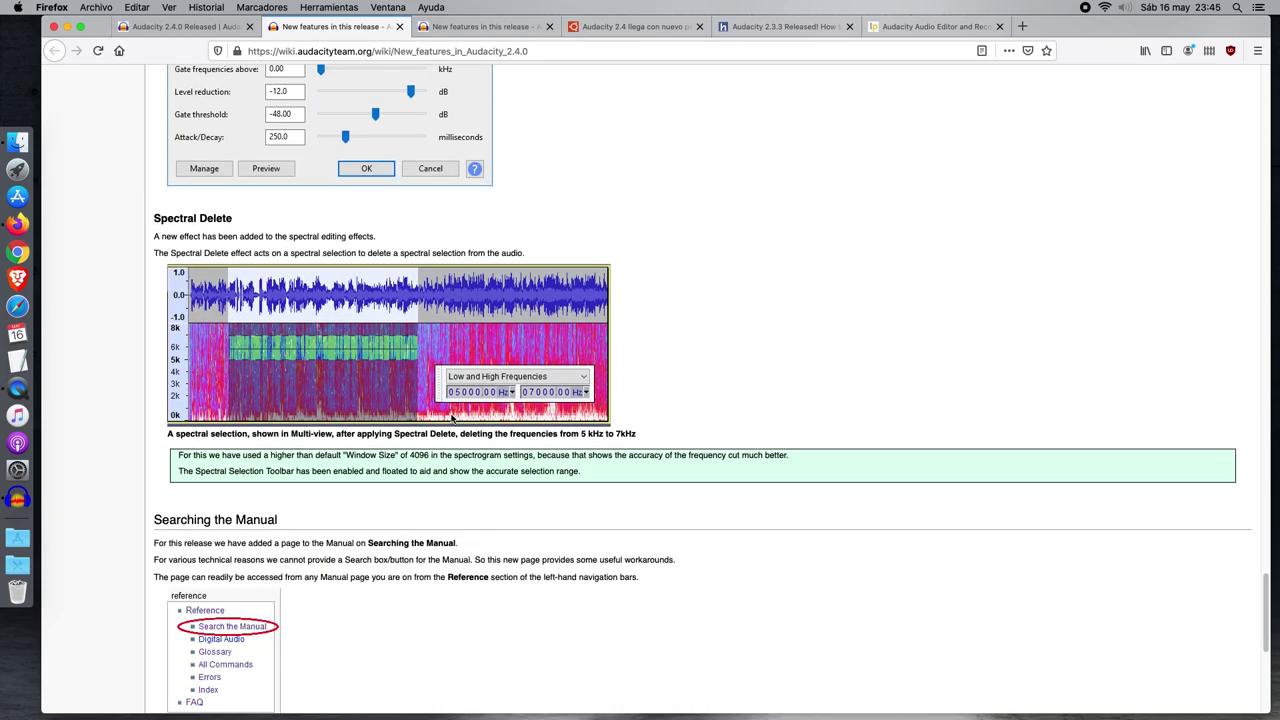
scroll(379, 376, "up", 8)
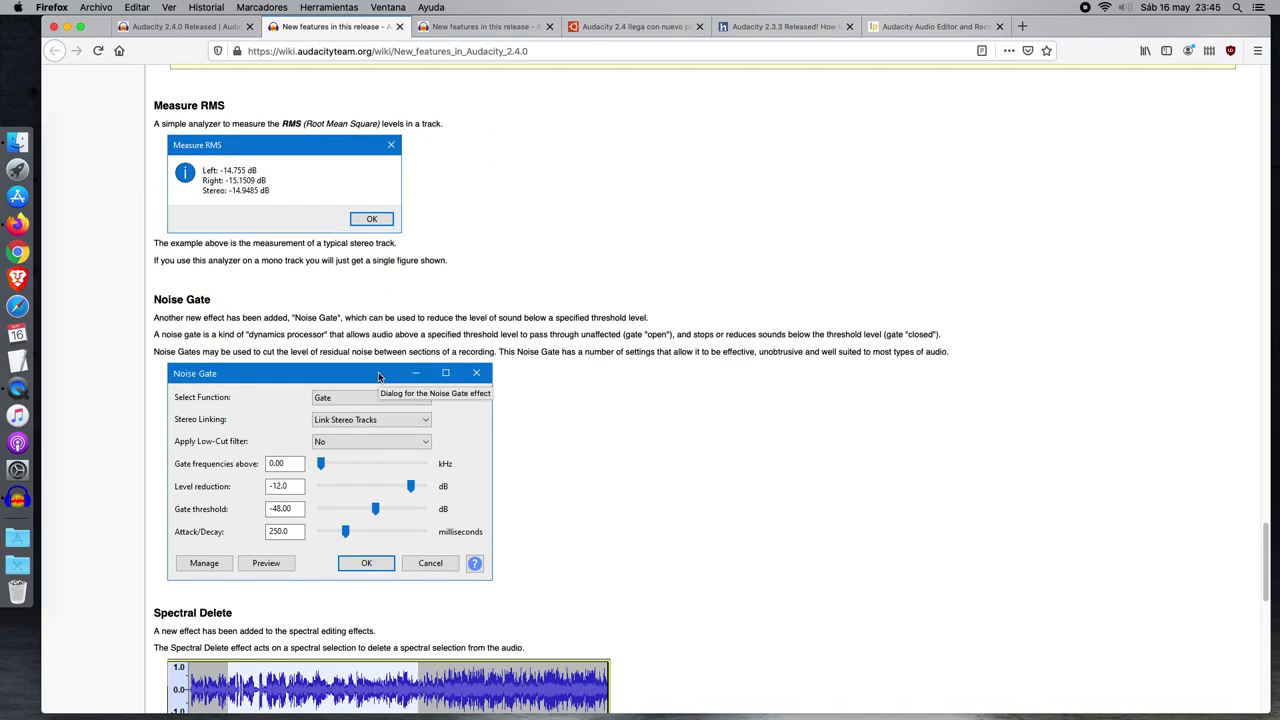
left_click(67, 26)
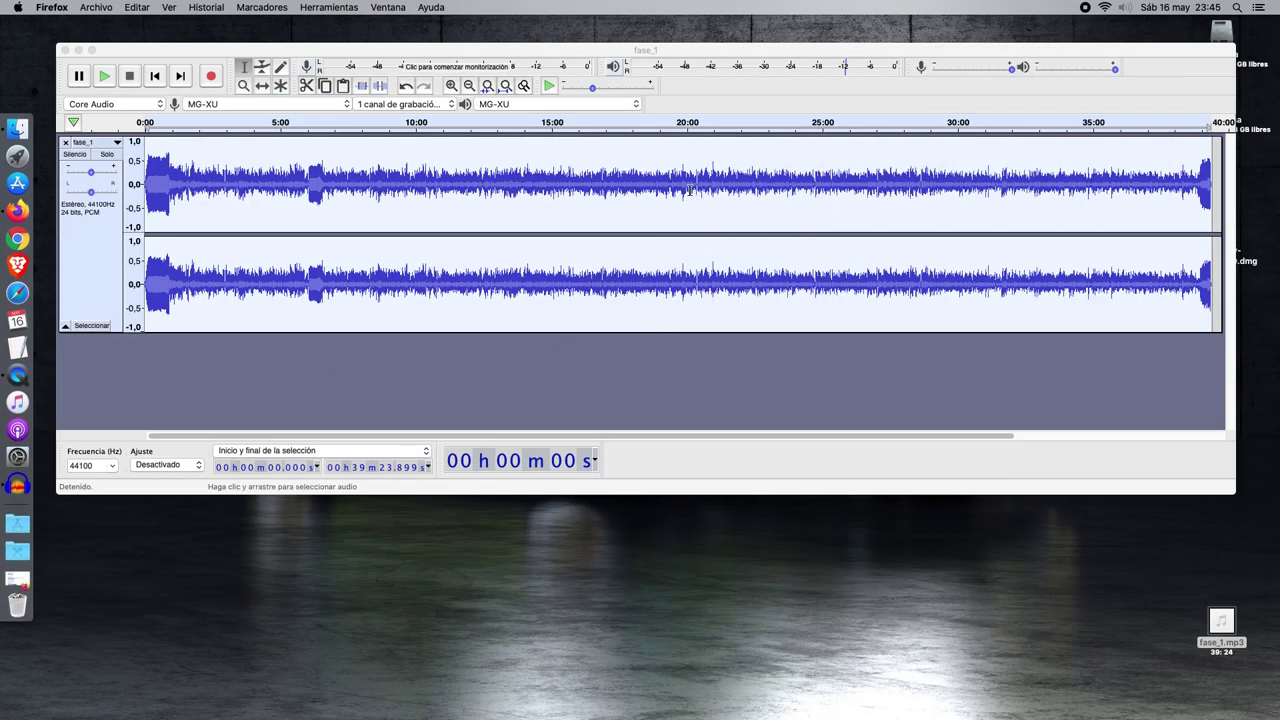
Switch to Firefox to recheck the wiki's Noise Gate section and return to the fase_1 project in Audacity.
left_click(737, 50)
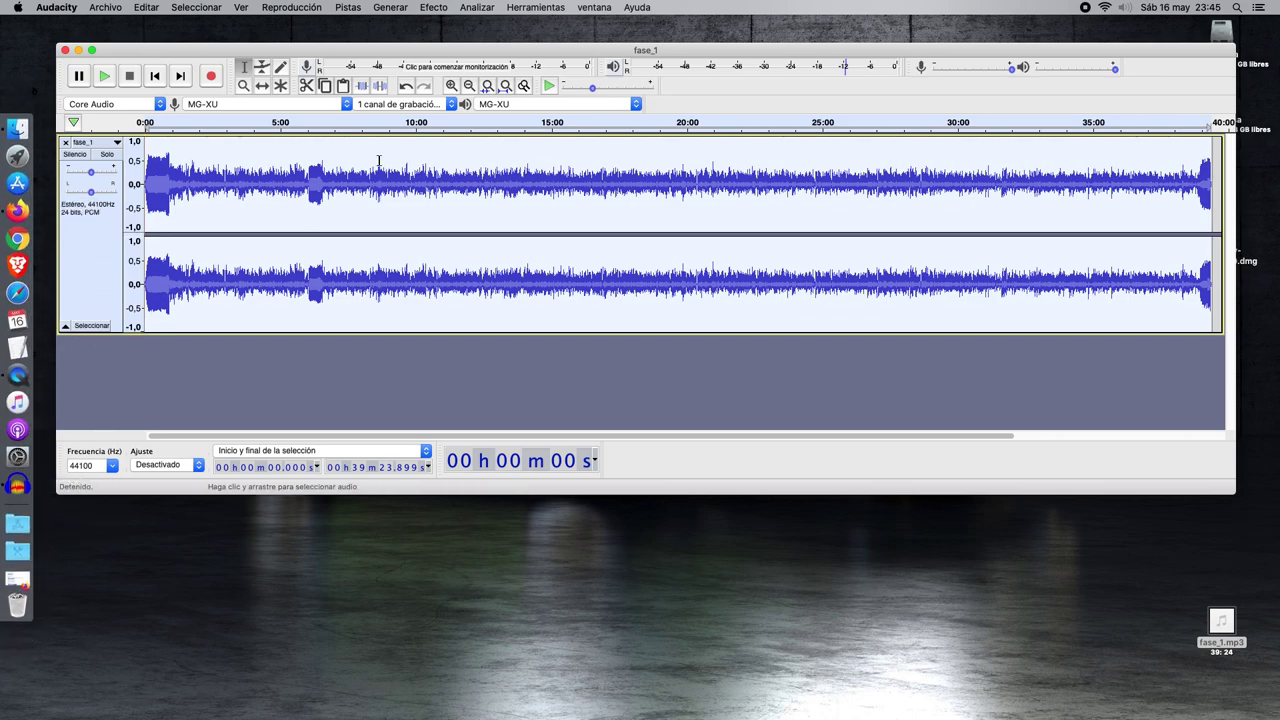
left_click(26, 210)
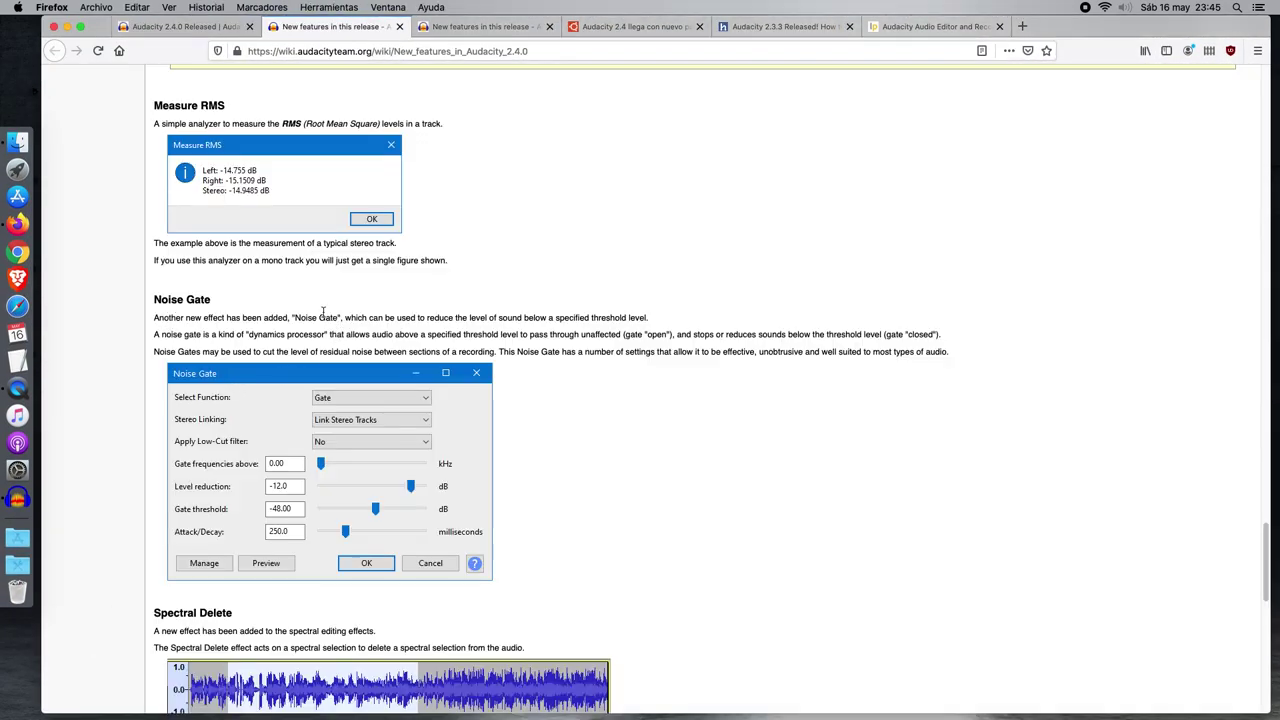
left_click(67, 27)
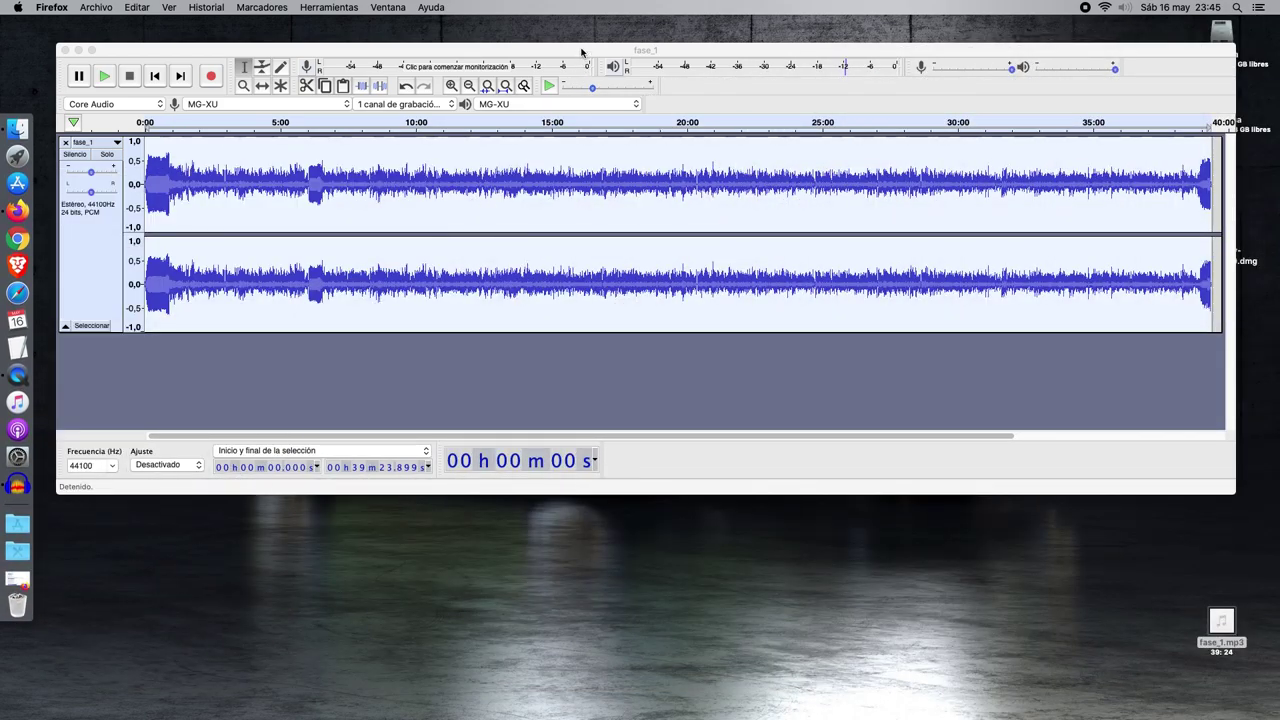
left_click(575, 49)
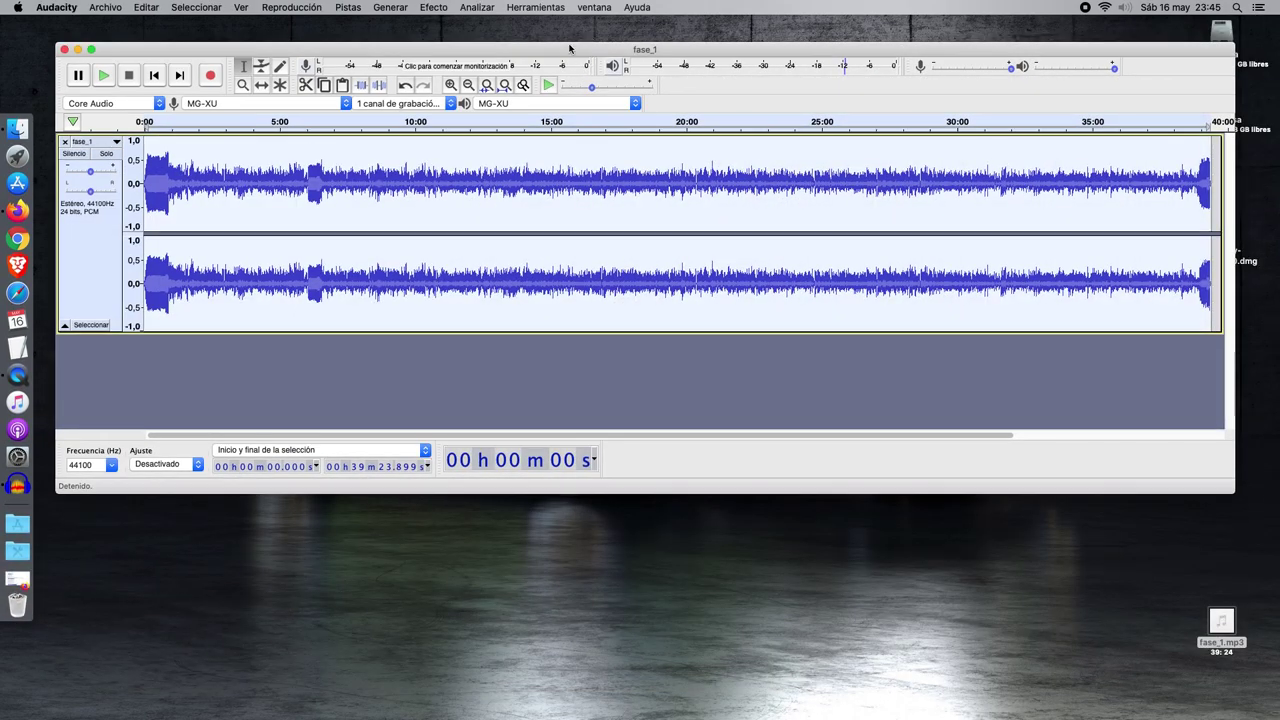
Open the Noise Gate effect for the selected track, examine its settings clear of the waveform, and leave it without applying.
left_click(536, 7)
mouse_move(459, 6)
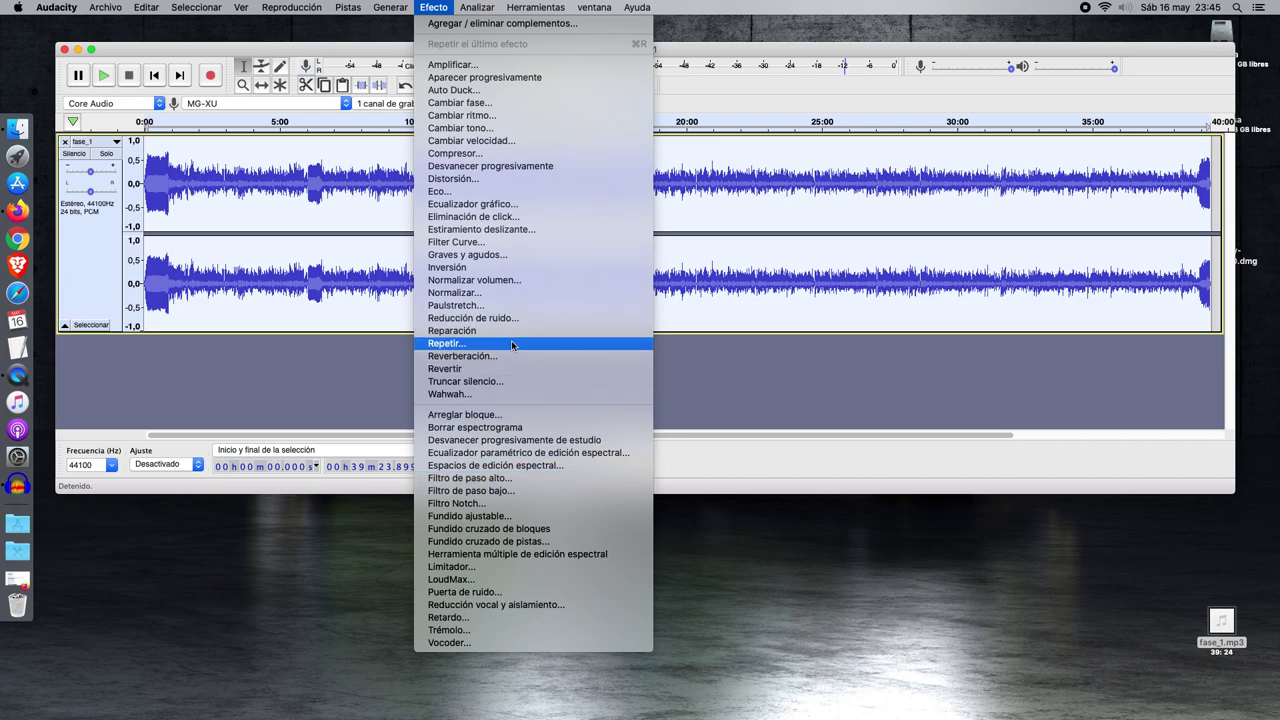
left_click(479, 592)
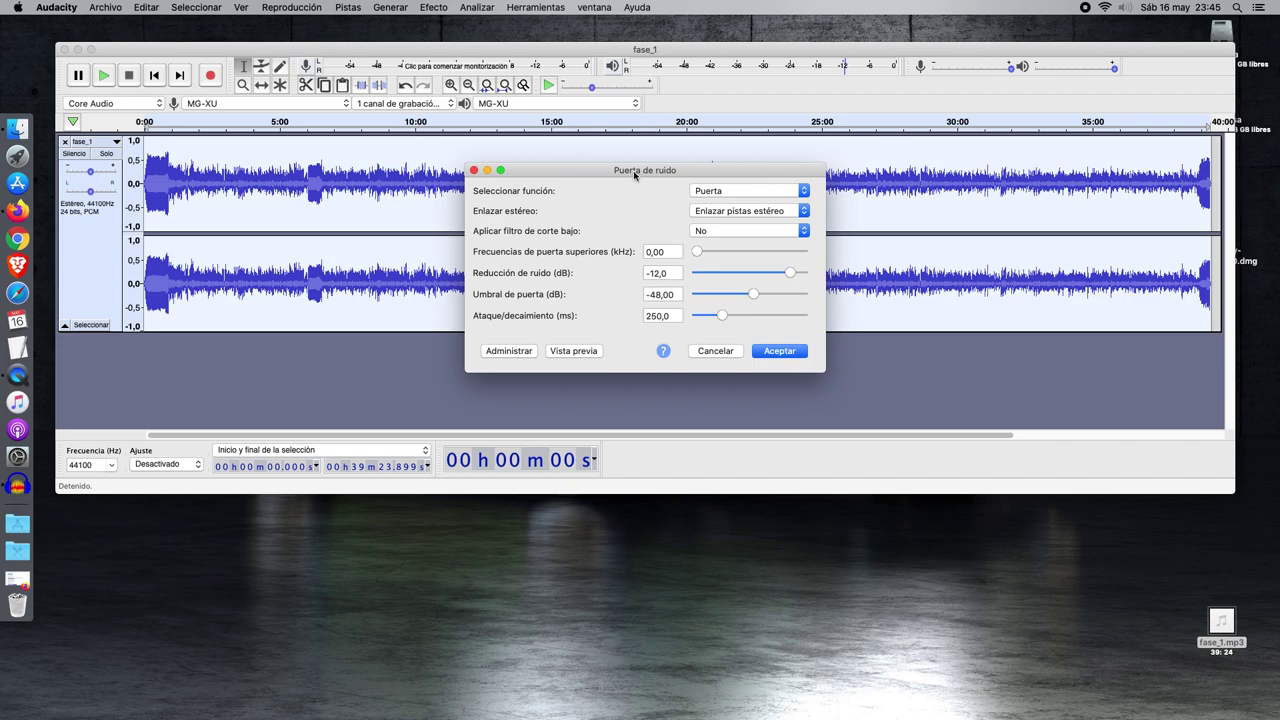
left_click_drag(634, 176, 838, 372)
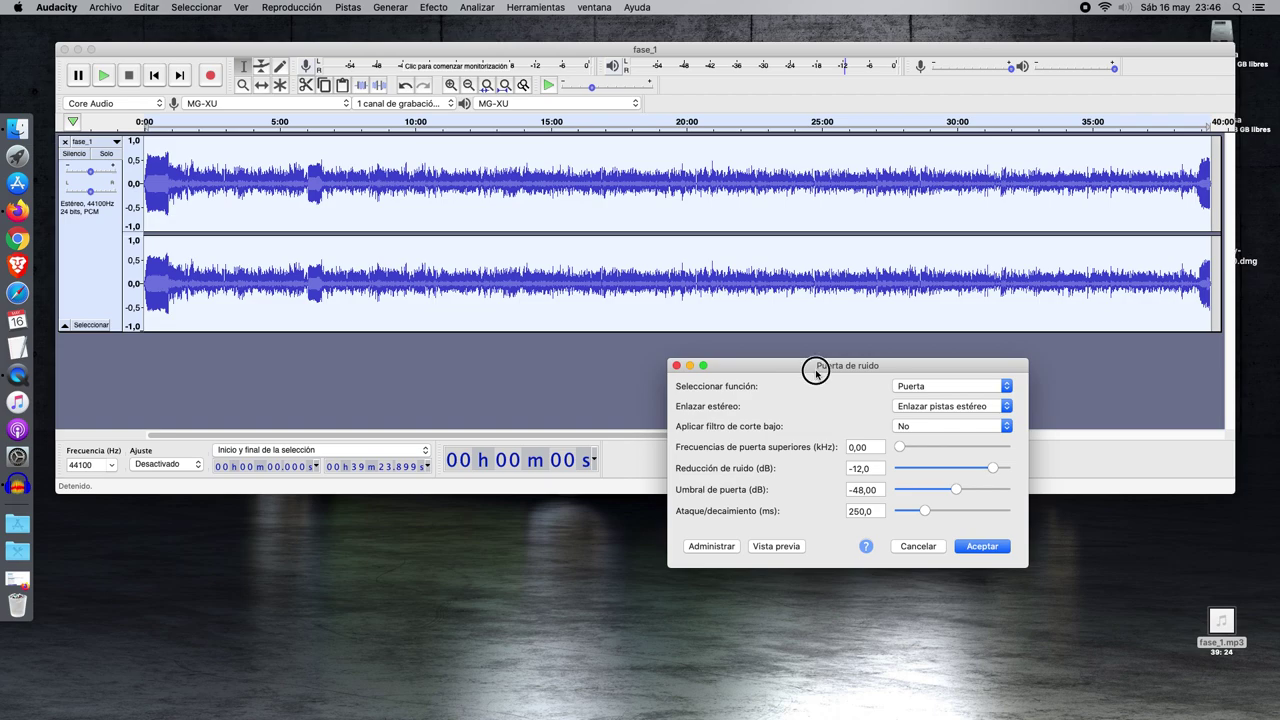
left_click_drag(816, 372, 846, 371)
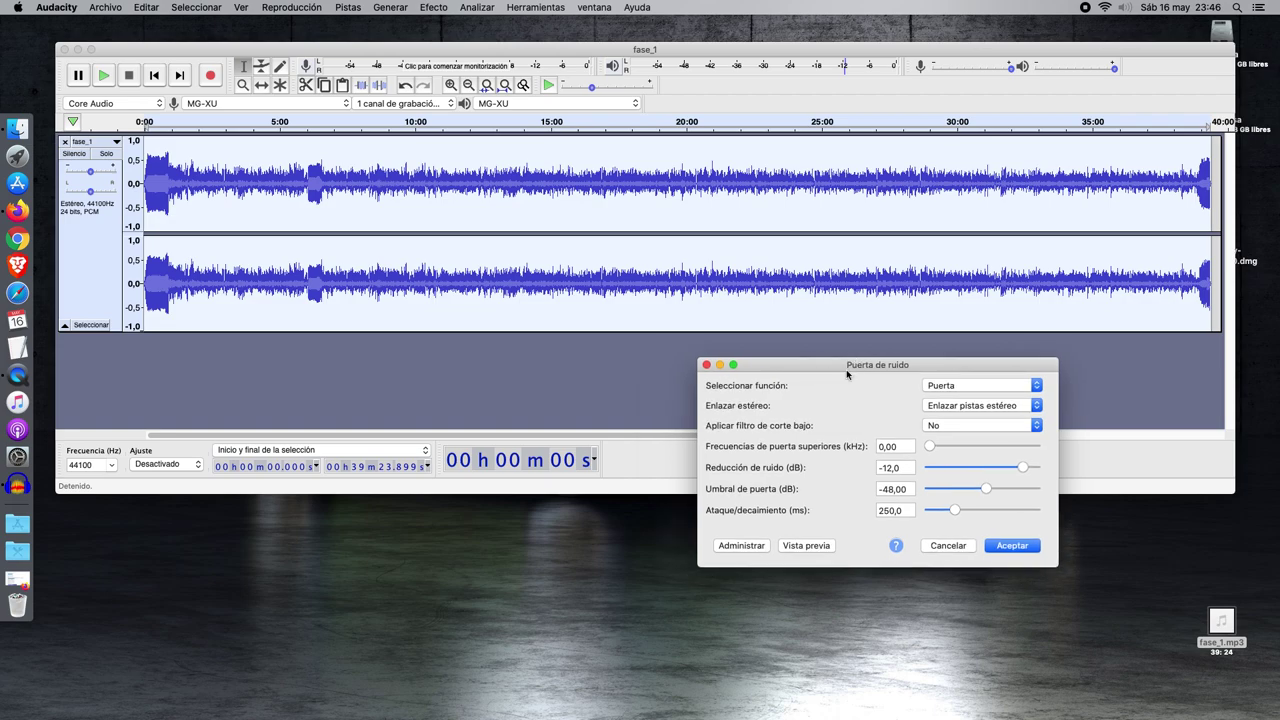
left_click(947, 546)
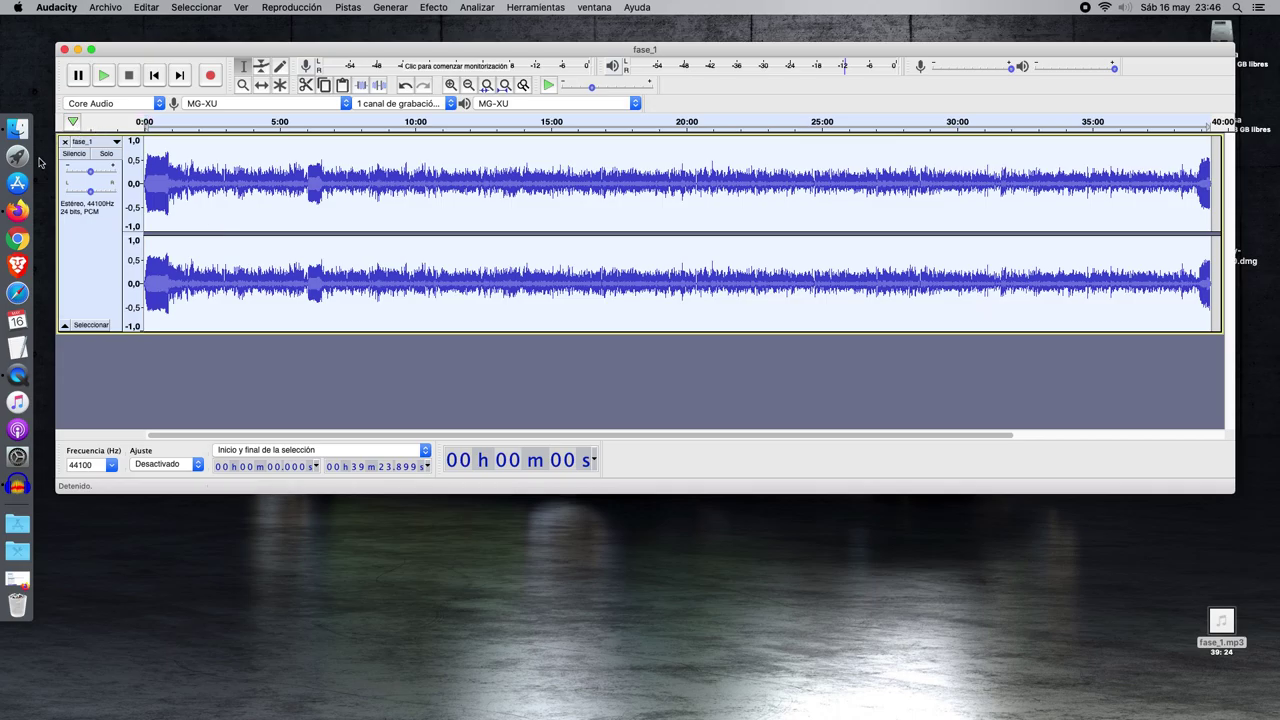
Switch to Firefox, review the wiki's new effects from Noise Gate back to Loudness Normalization, and return to Audacity.
left_click(26, 213)
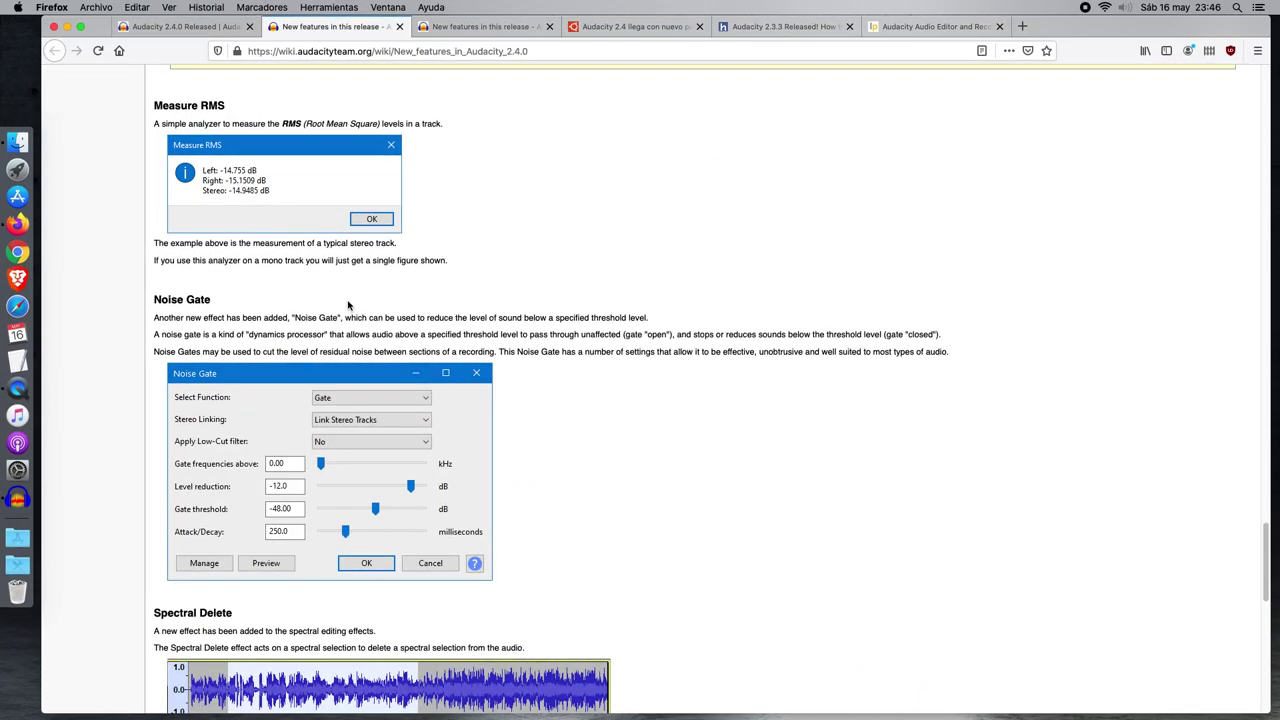
scroll(347, 301, "down", 10)
scroll(347, 301, "down", 5)
scroll(340, 290, "up", 15)
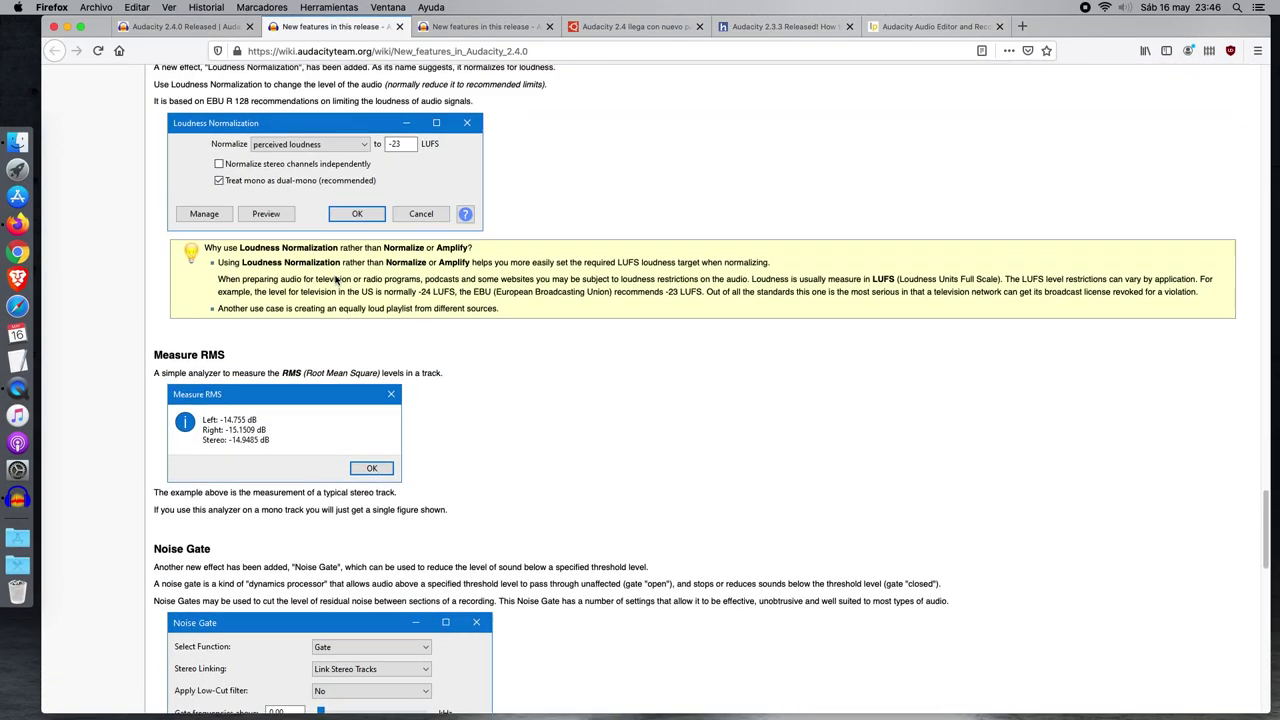
scroll(336, 279, "up", 2)
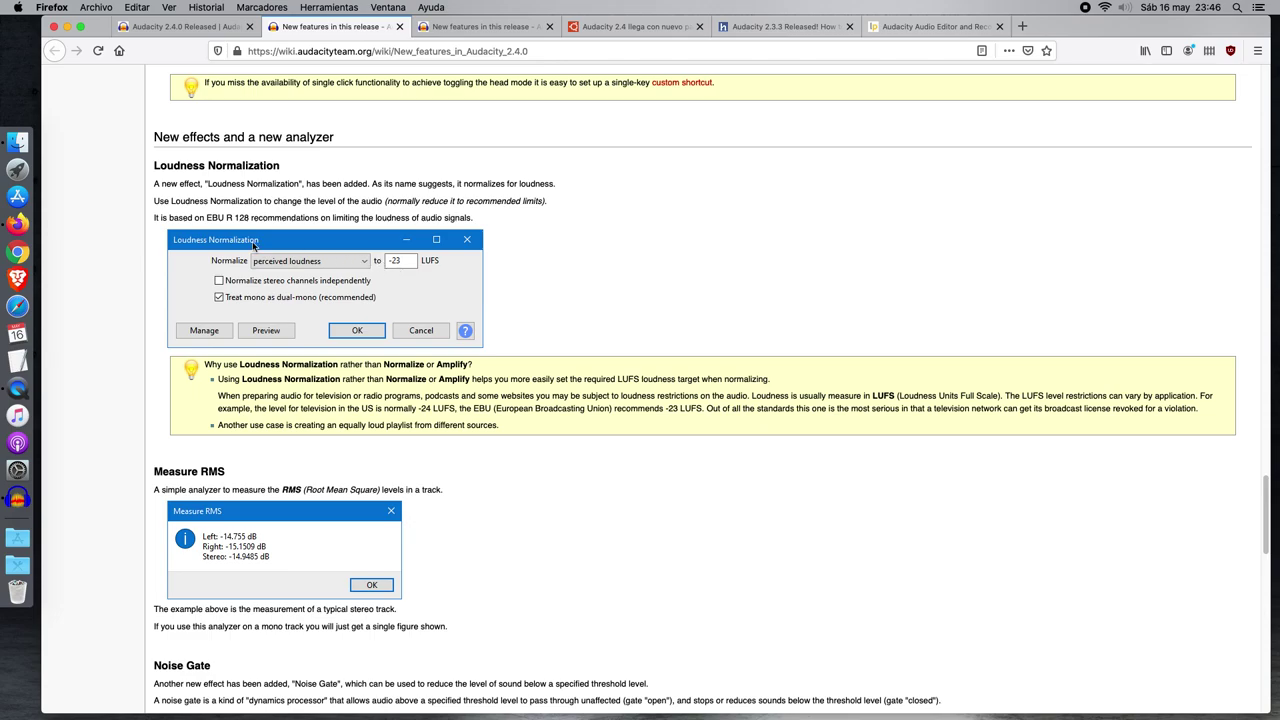
scroll(398, 265, "up", 4)
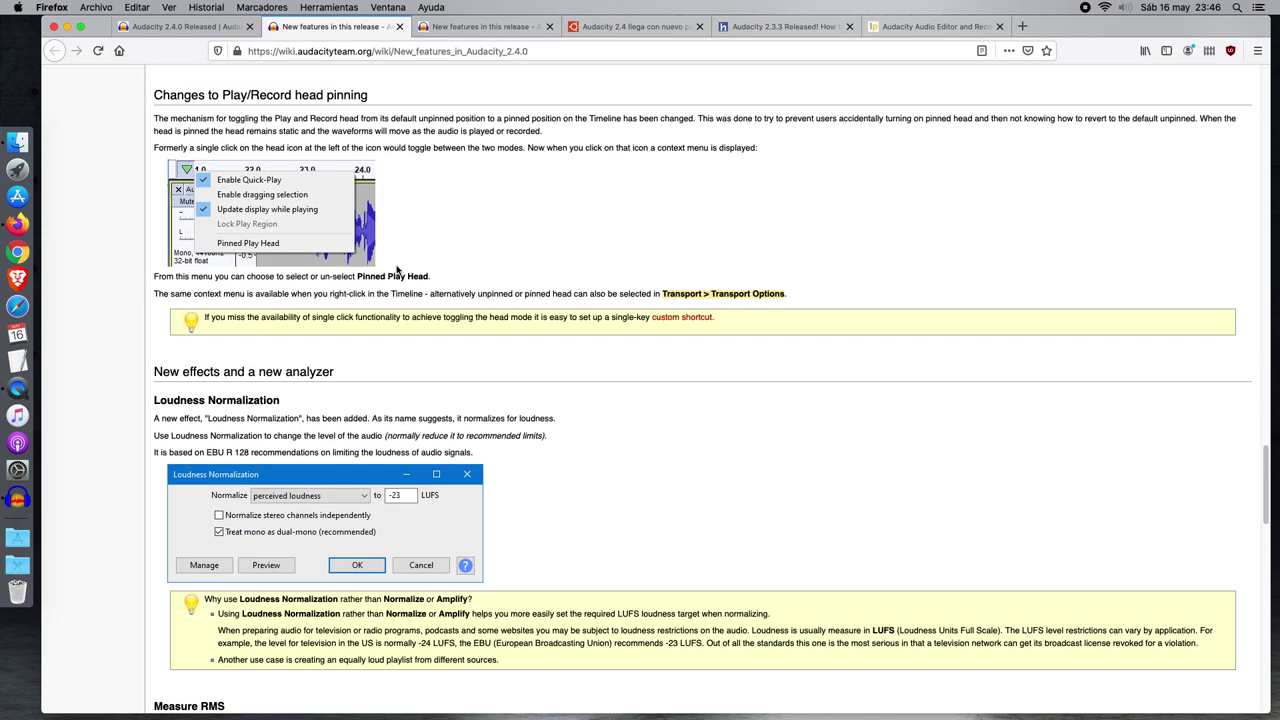
scroll(396, 290, "down", 4)
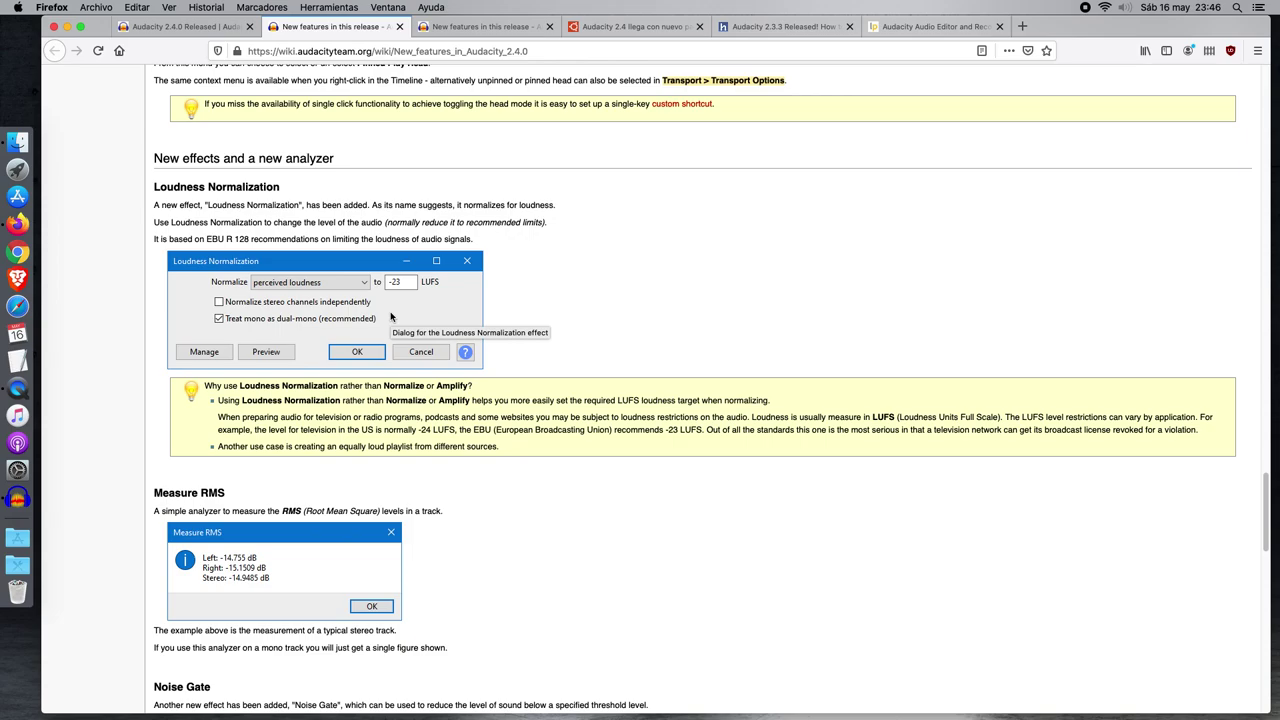
left_click(67, 27)
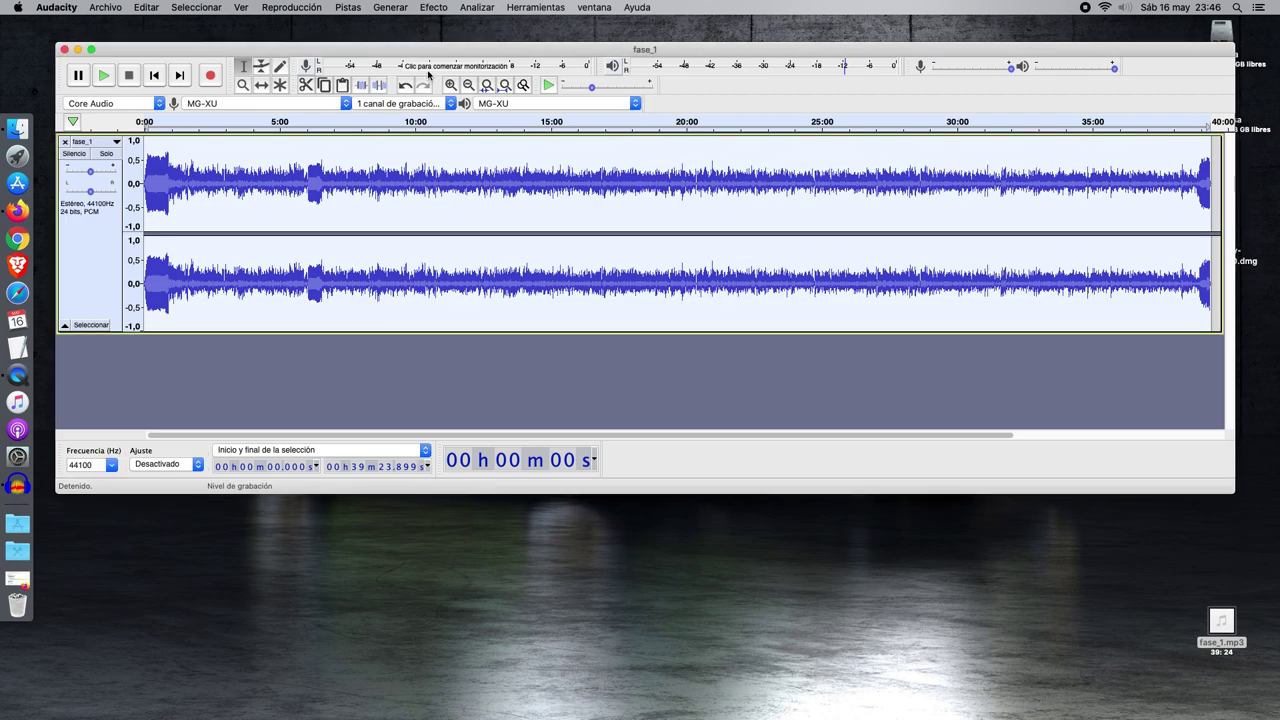
Open Loudness Normalization for the selected track and set the perceived loudness target to -23 LUFS.
left_click(525, 8)
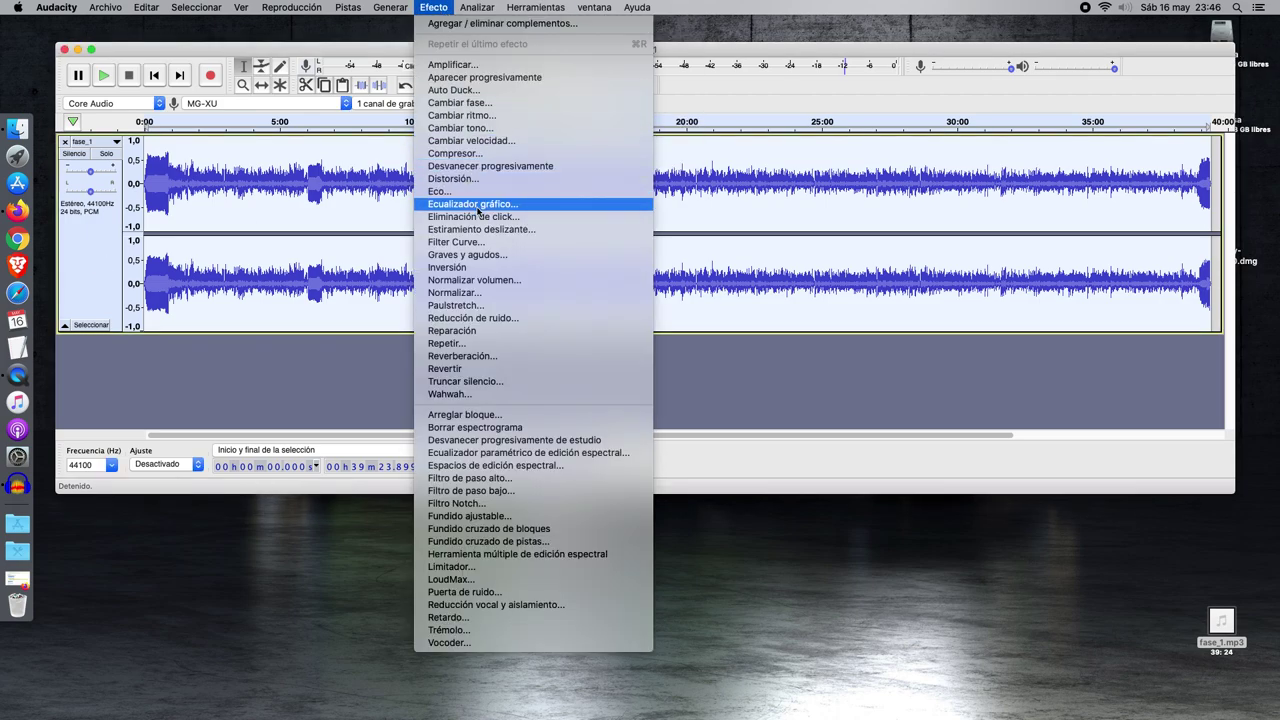
left_click(478, 281)
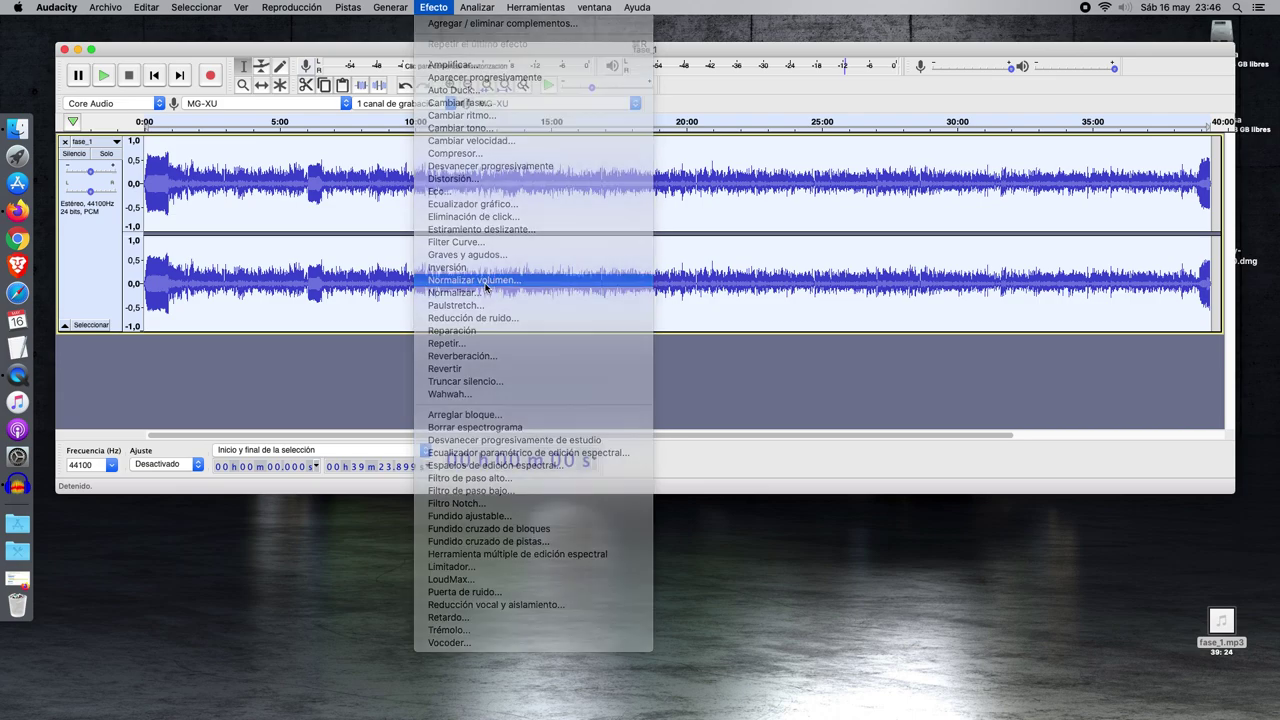
left_click(724, 233)
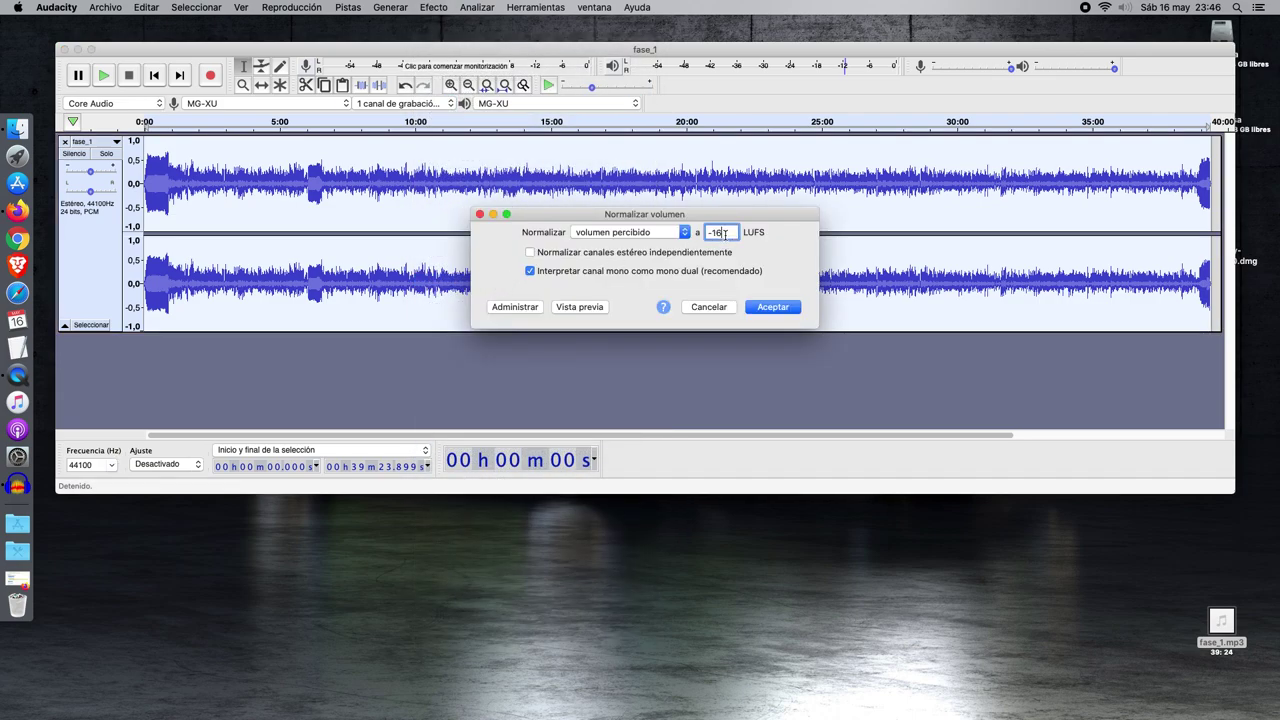
key("BackSpace")
key("BackSpace")
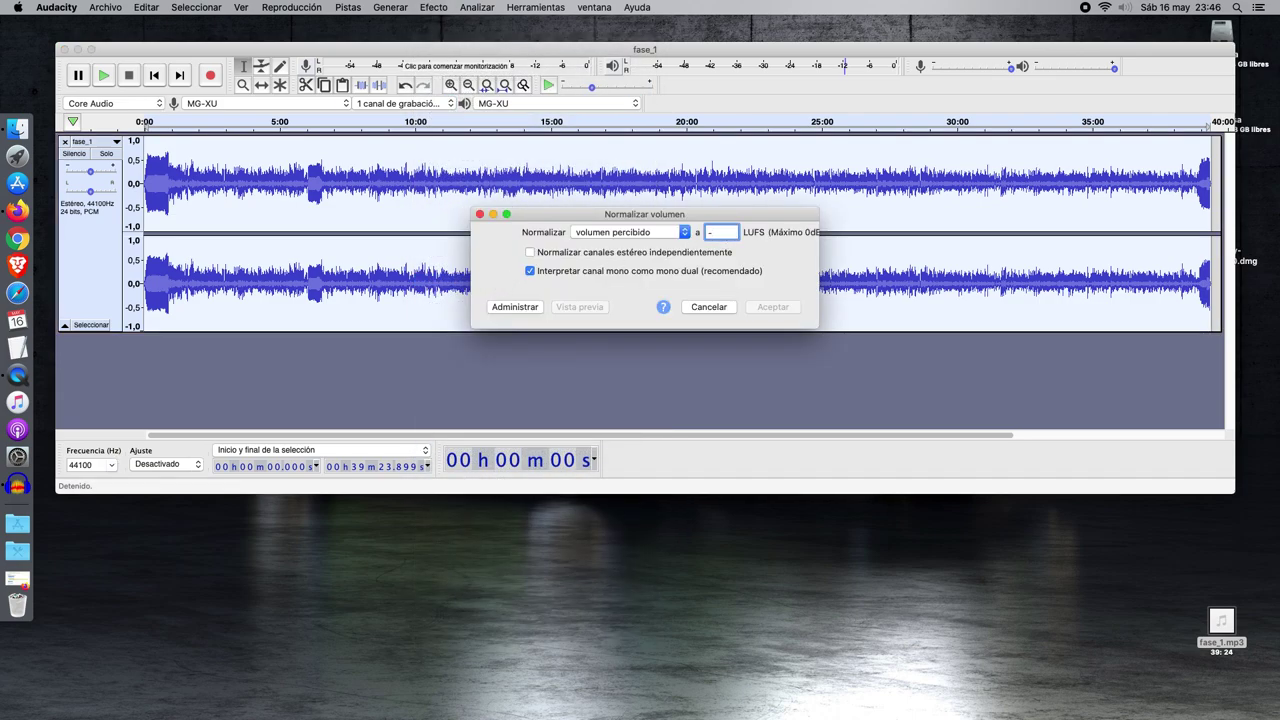
type("23")
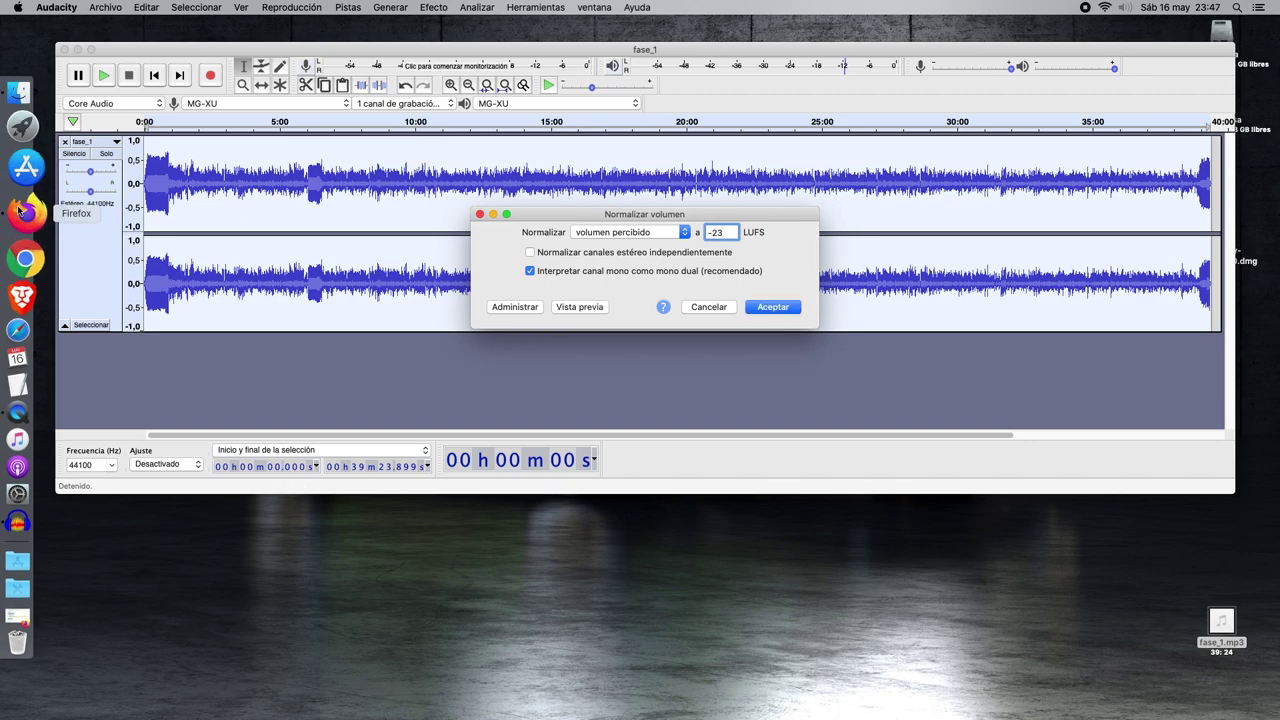
Check the wiki's US and EBU loudness recommendations in Firefox, highlighting that passage, and return to Audacity.
left_click(17, 210)
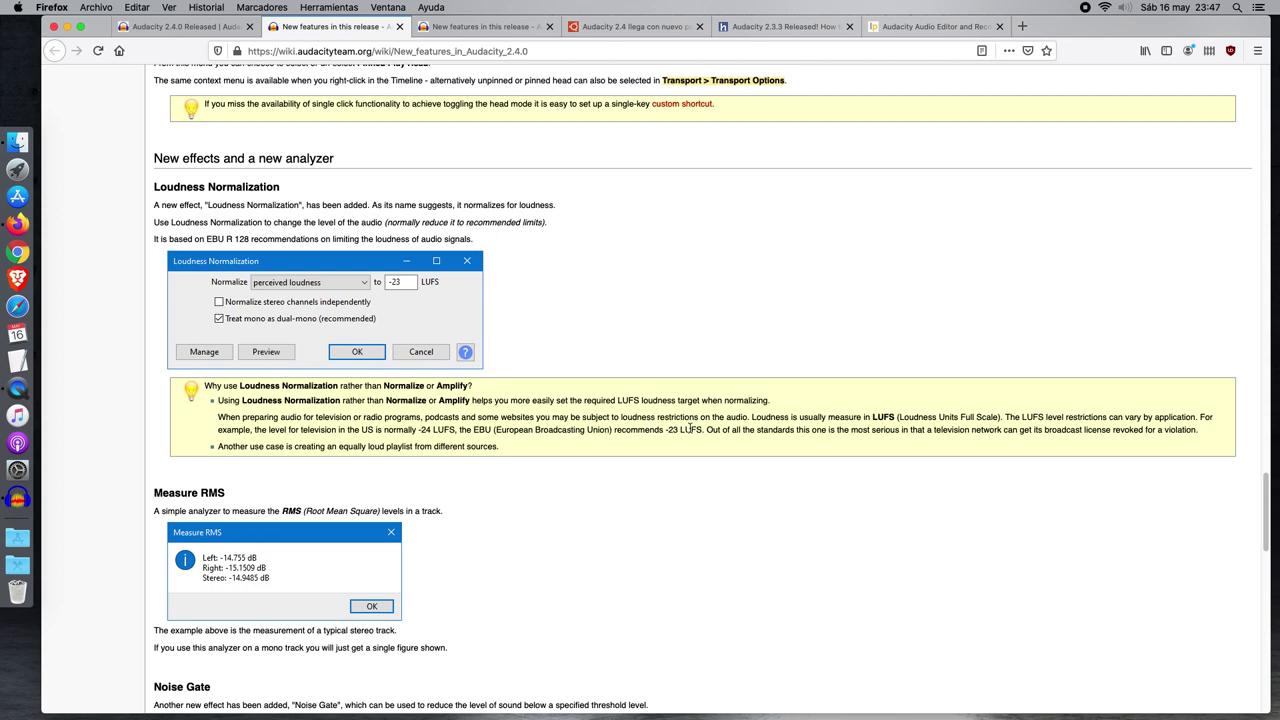
left_click_drag(708, 430, 374, 429)
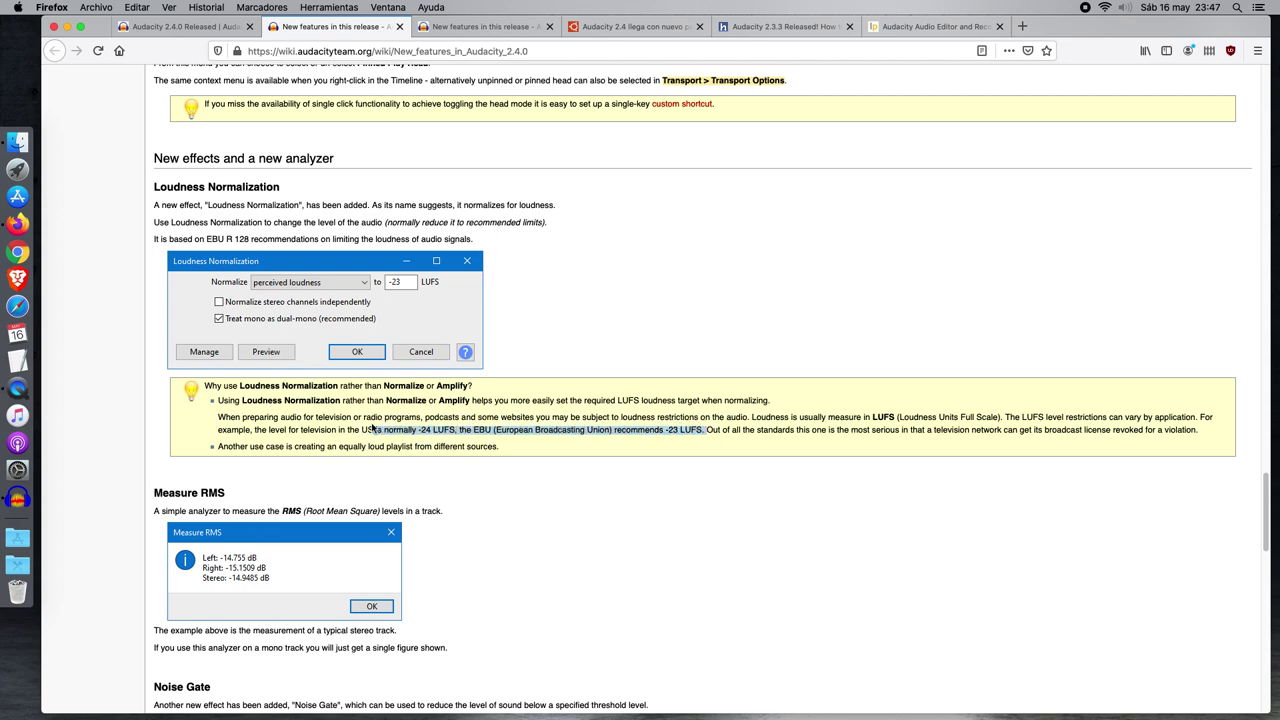
left_click(67, 27)
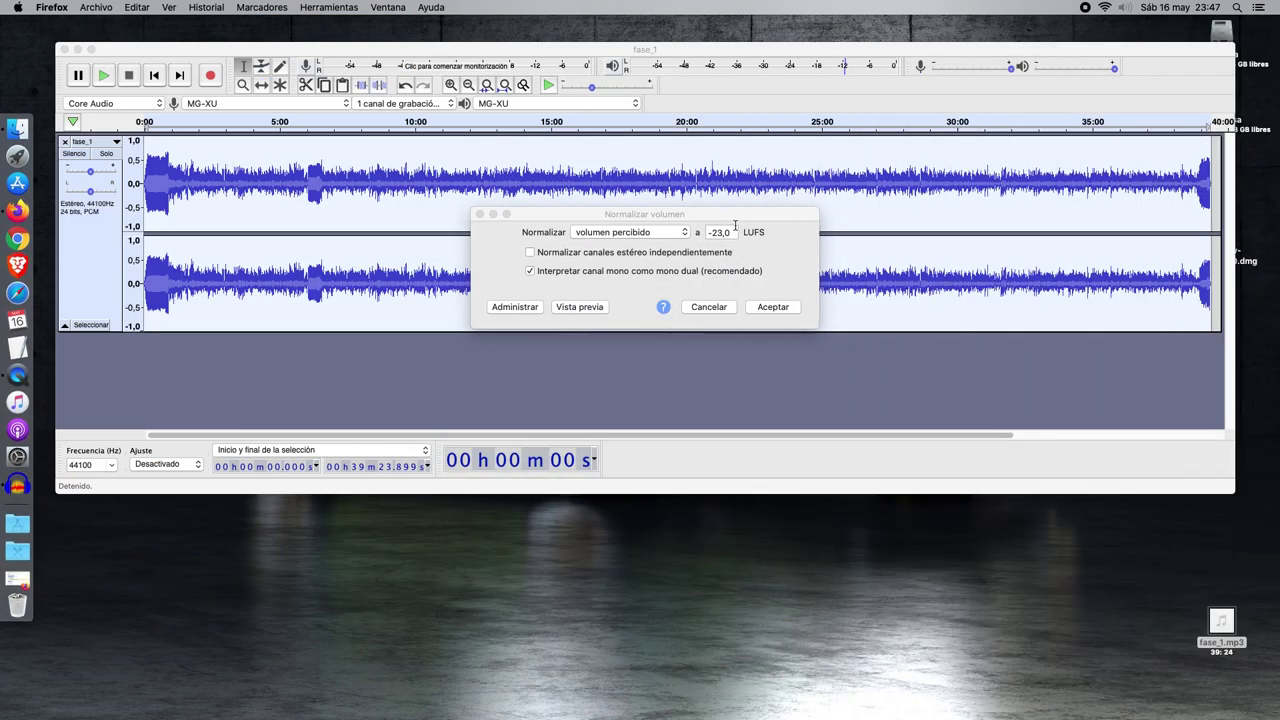
Change the loudness target to -16 LUFS and leave Loudness Normalization without applying it.
left_click(733, 232)
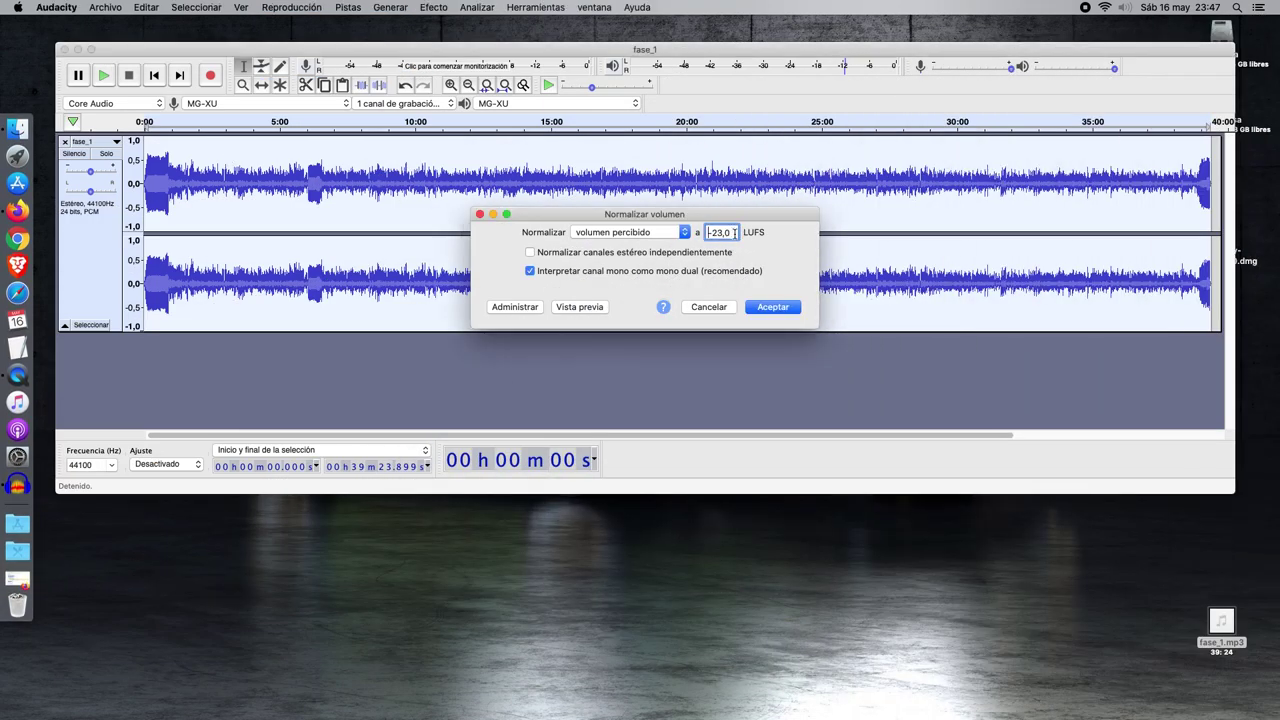
left_click(735, 232)
key("BackSpace")
key("BackSpace")
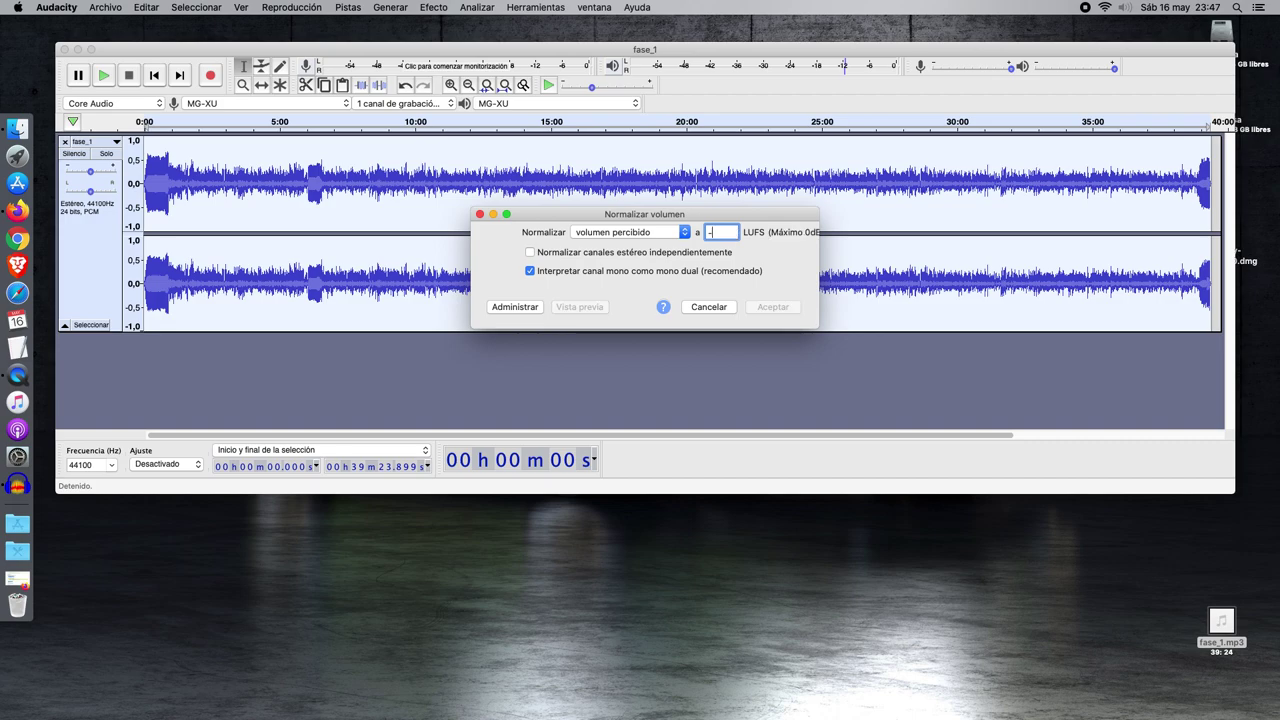
type("6")
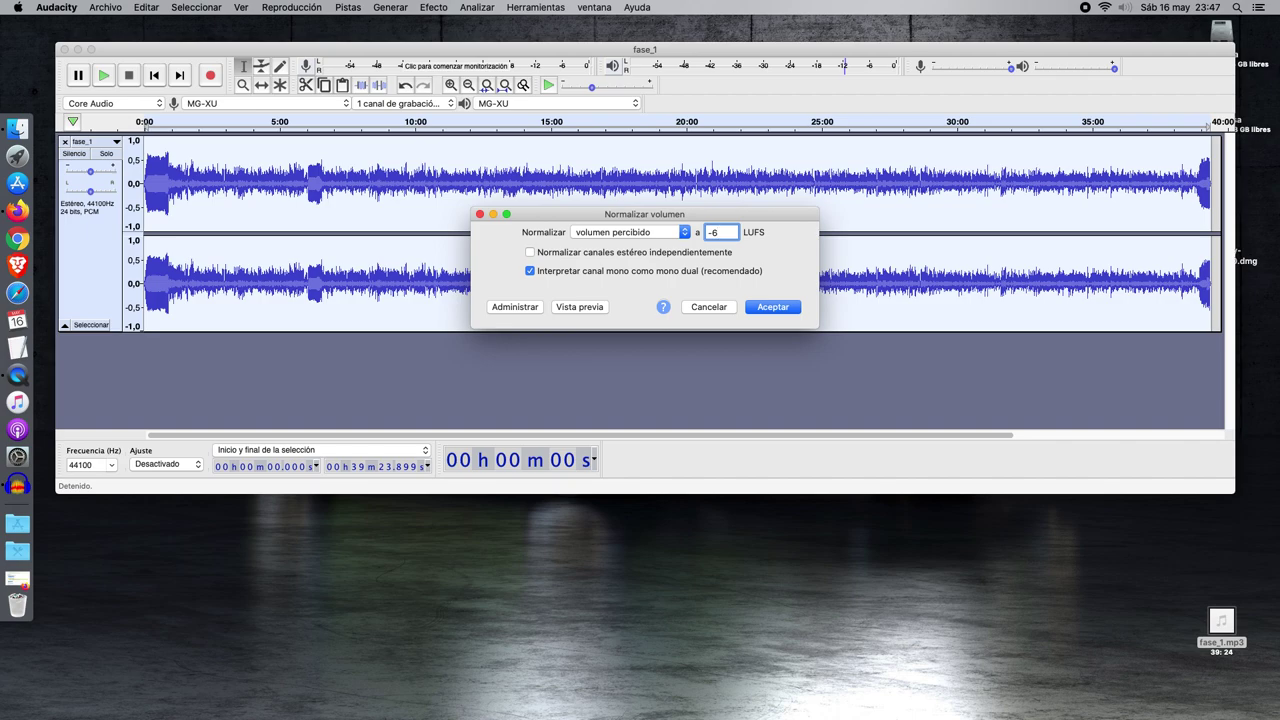
key("BackSpace")
type("16")
left_click(708, 307)
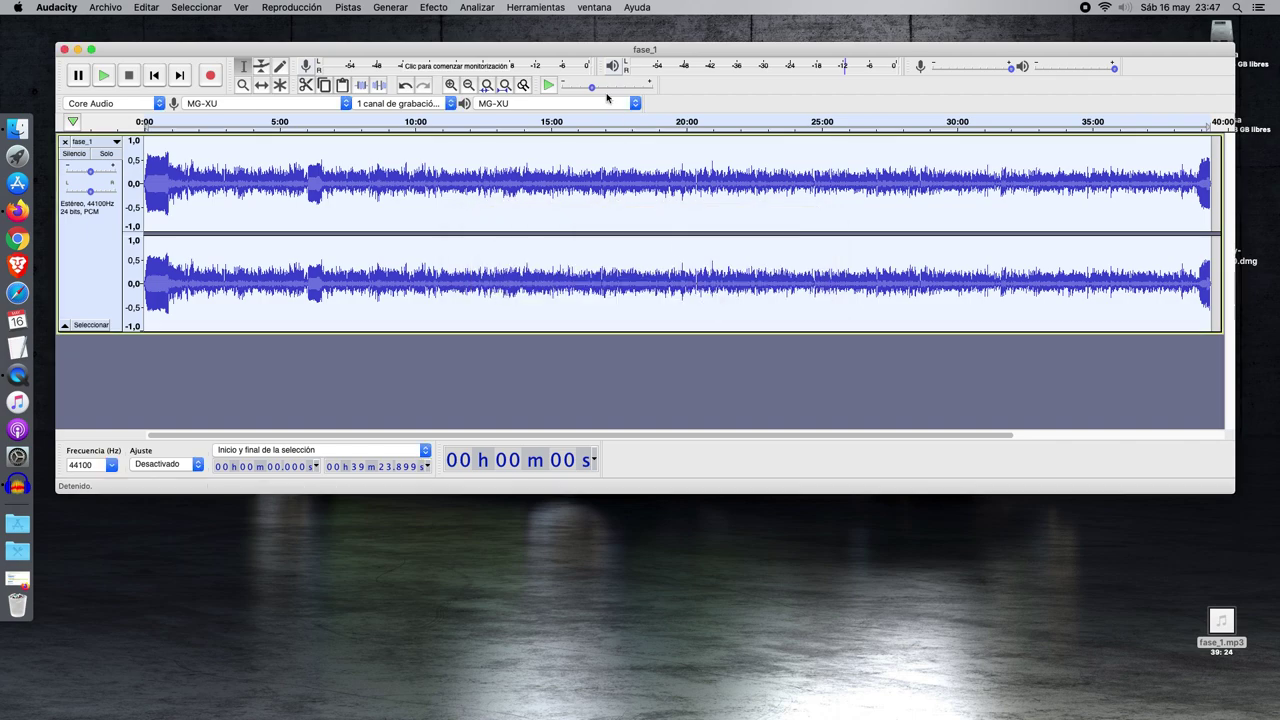
Play the track from about 22 minutes to hear its current level, and stop playback.
left_click(750, 122)
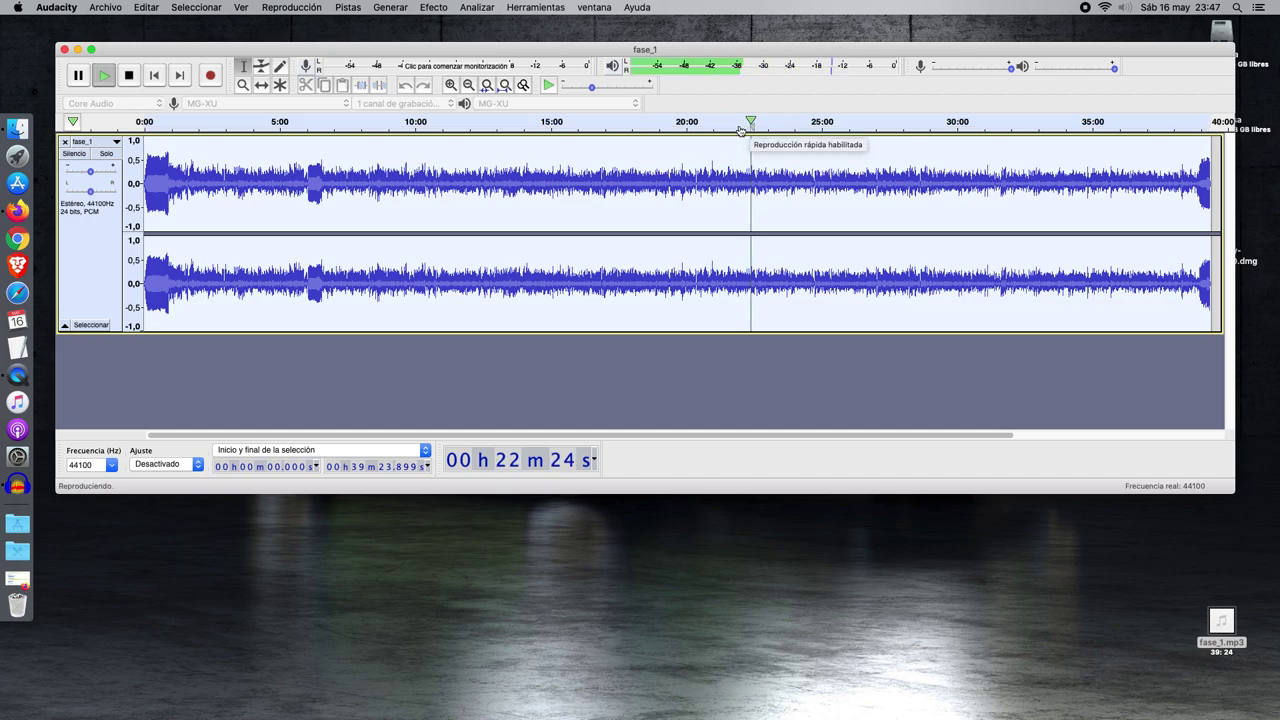
left_click(133, 77)
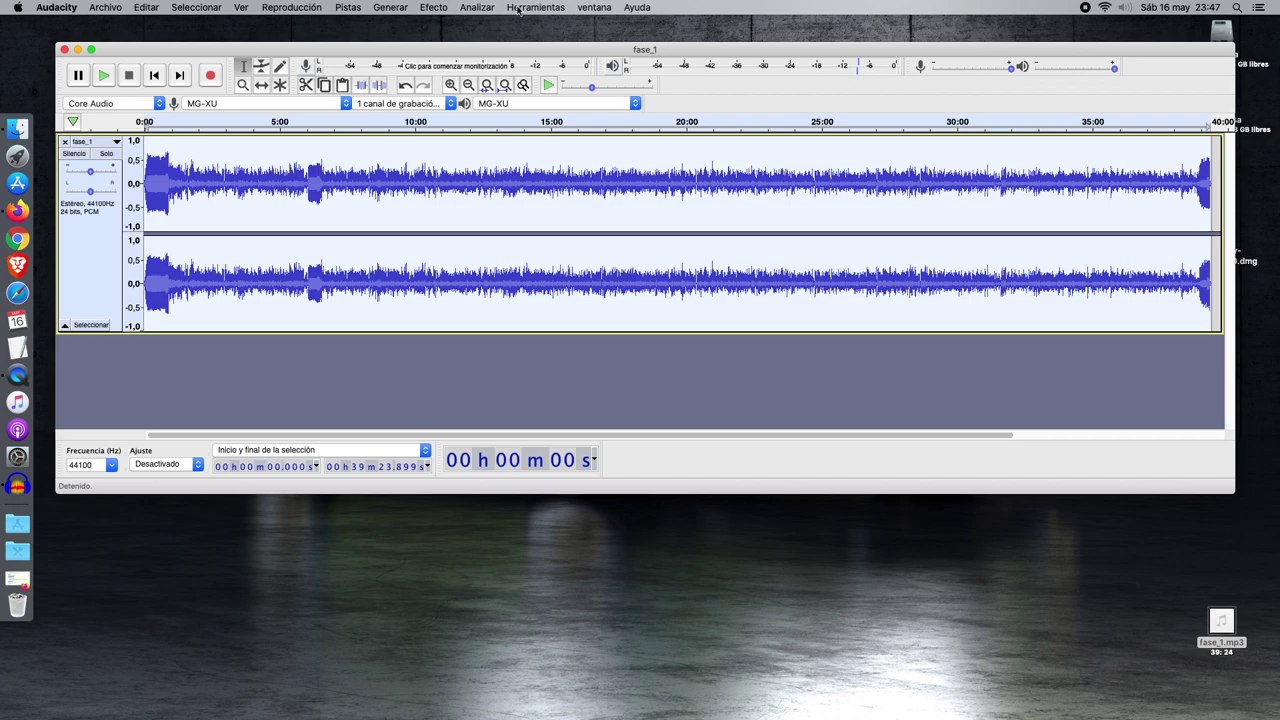
Apply Loudness Normalization to the whole fase_1 track with perceived loudness at -16 LUFS.
left_click(435, 8)
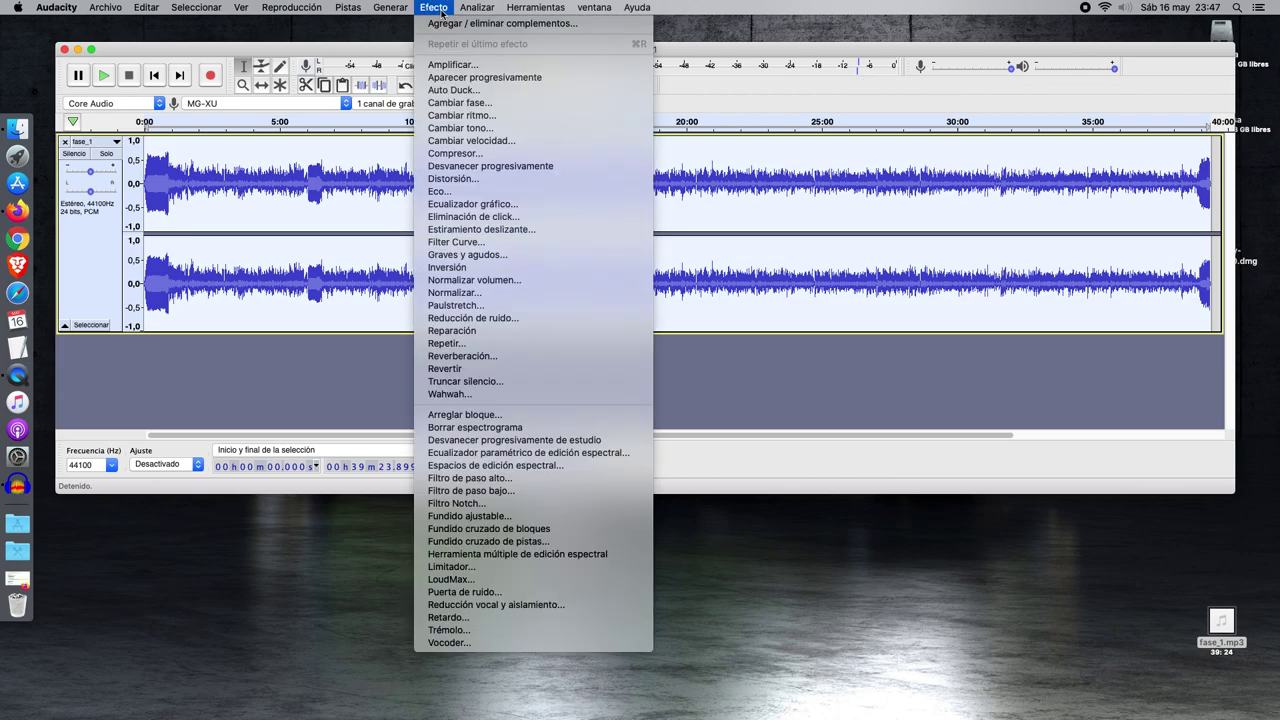
left_click(501, 281)
left_click(723, 232)
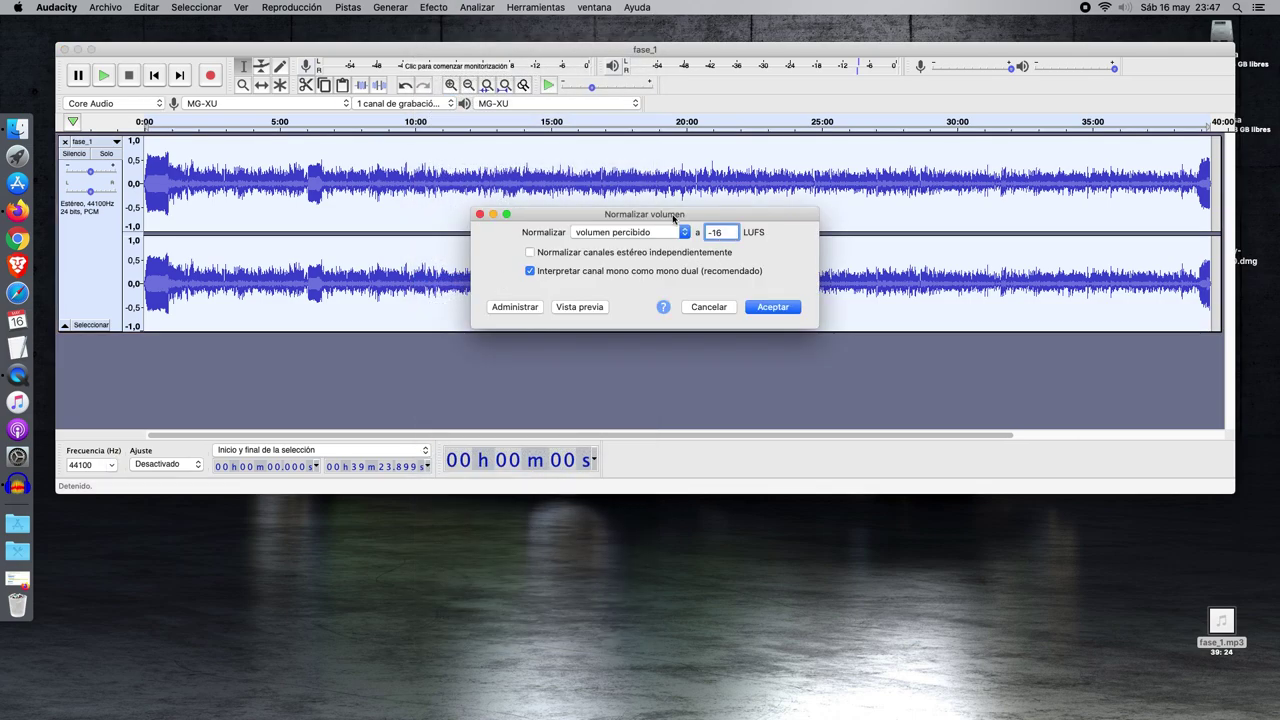
left_click_drag(672, 218, 670, 255)
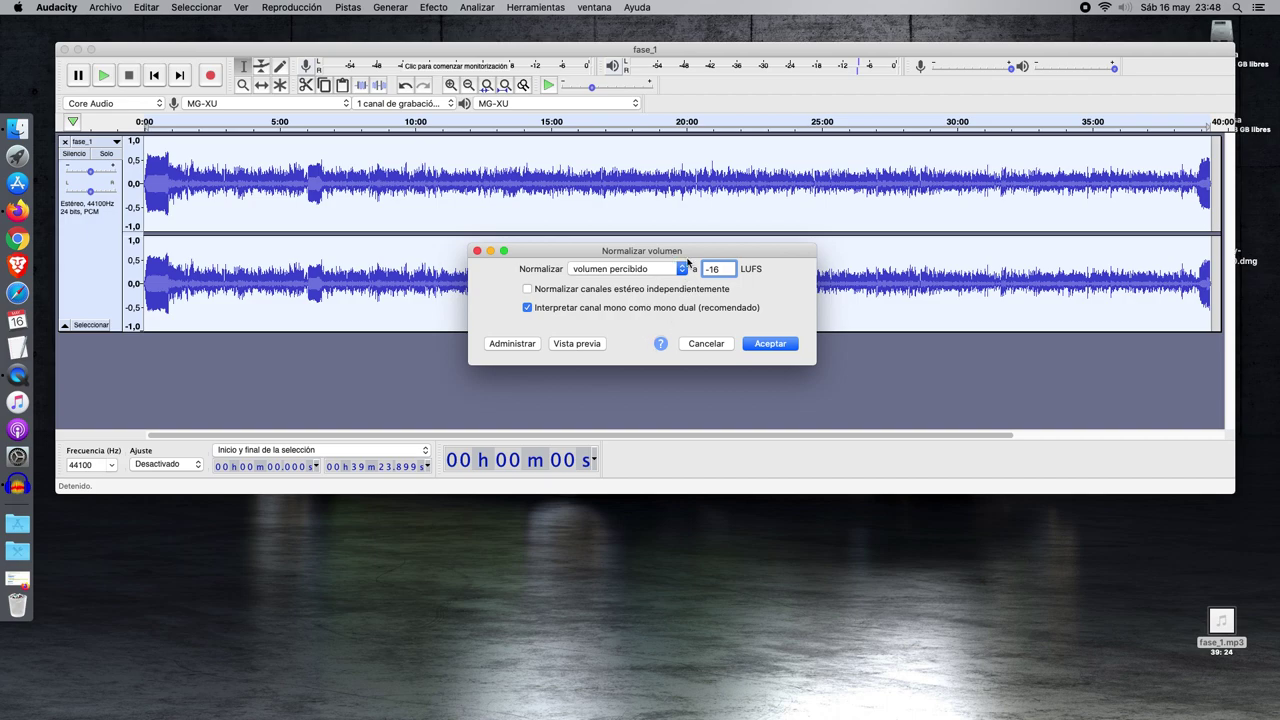
left_click_drag(686, 256, 683, 257)
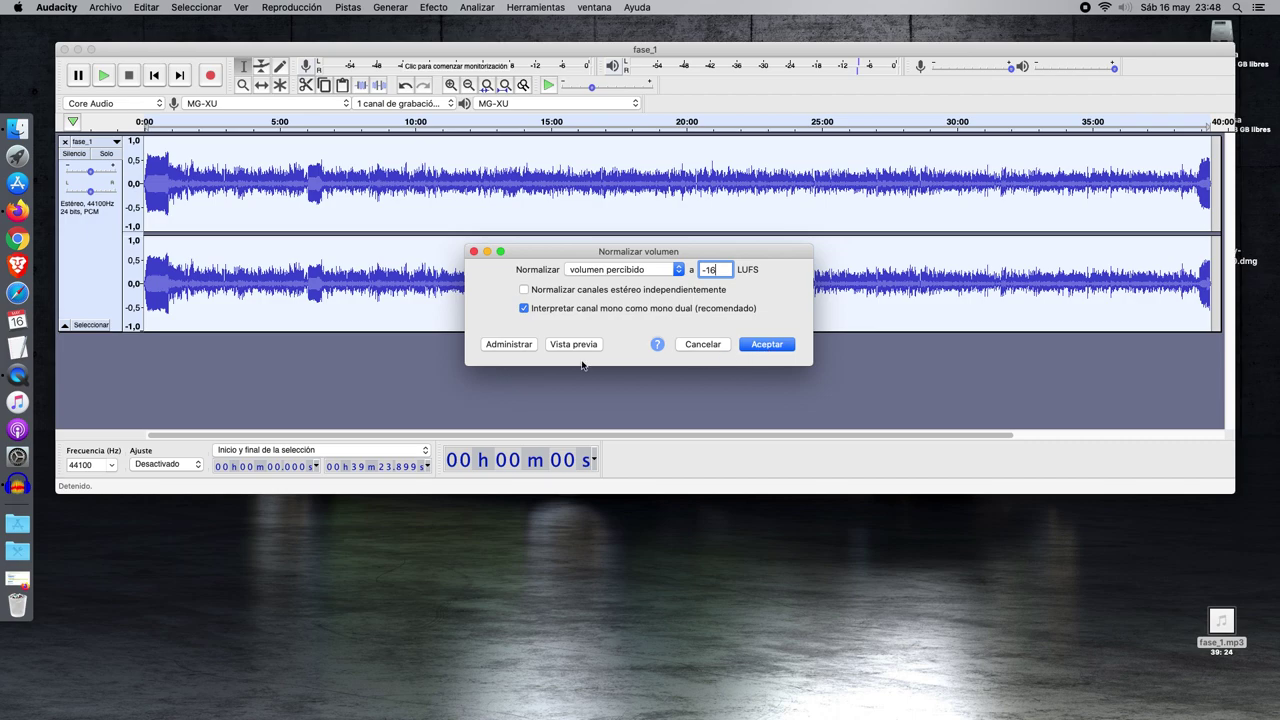
left_click(762, 345)
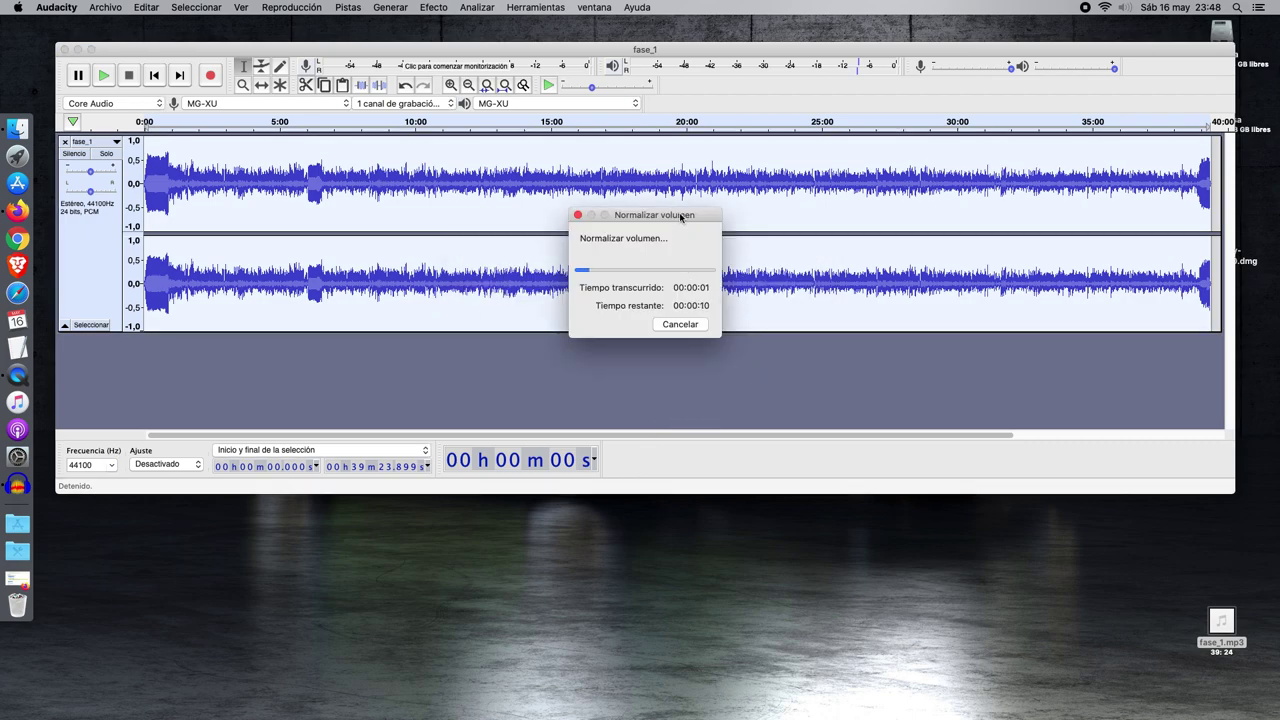
left_click_drag(671, 219, 676, 353)
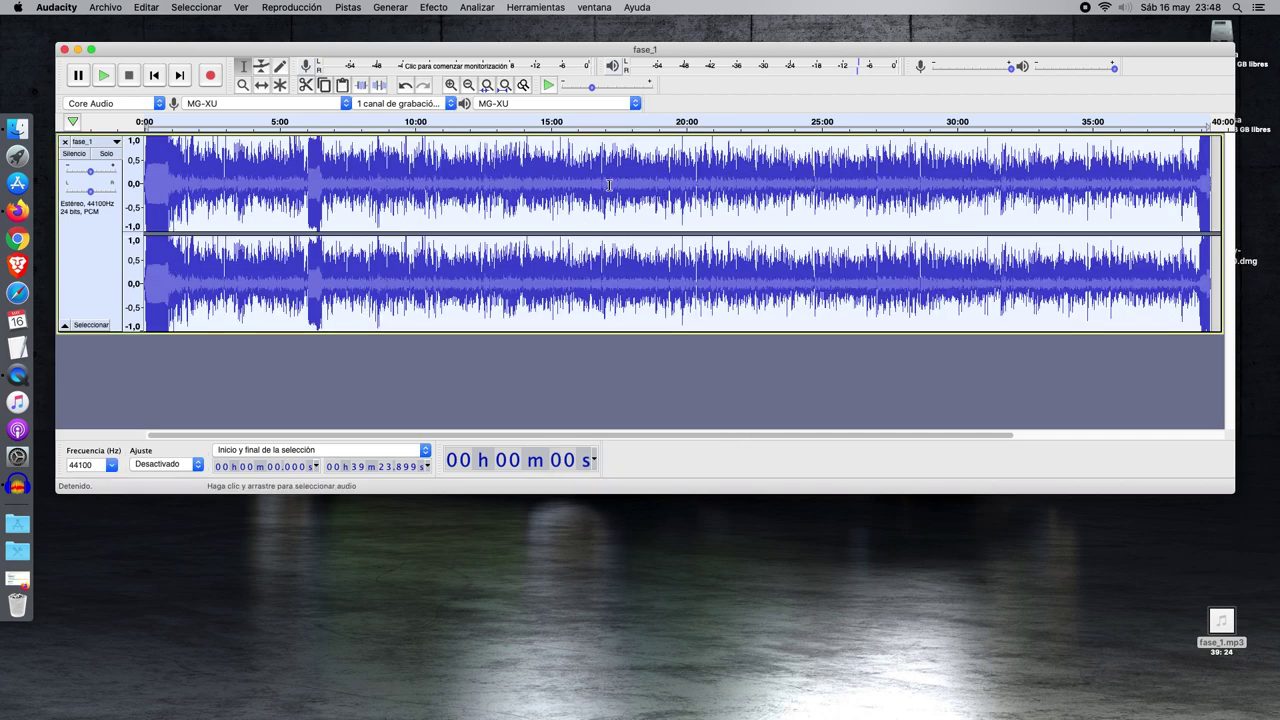
Play the normalized fase_1 track from about 22 minutes to hear the new loudness, and stop playback.
left_click(743, 128)
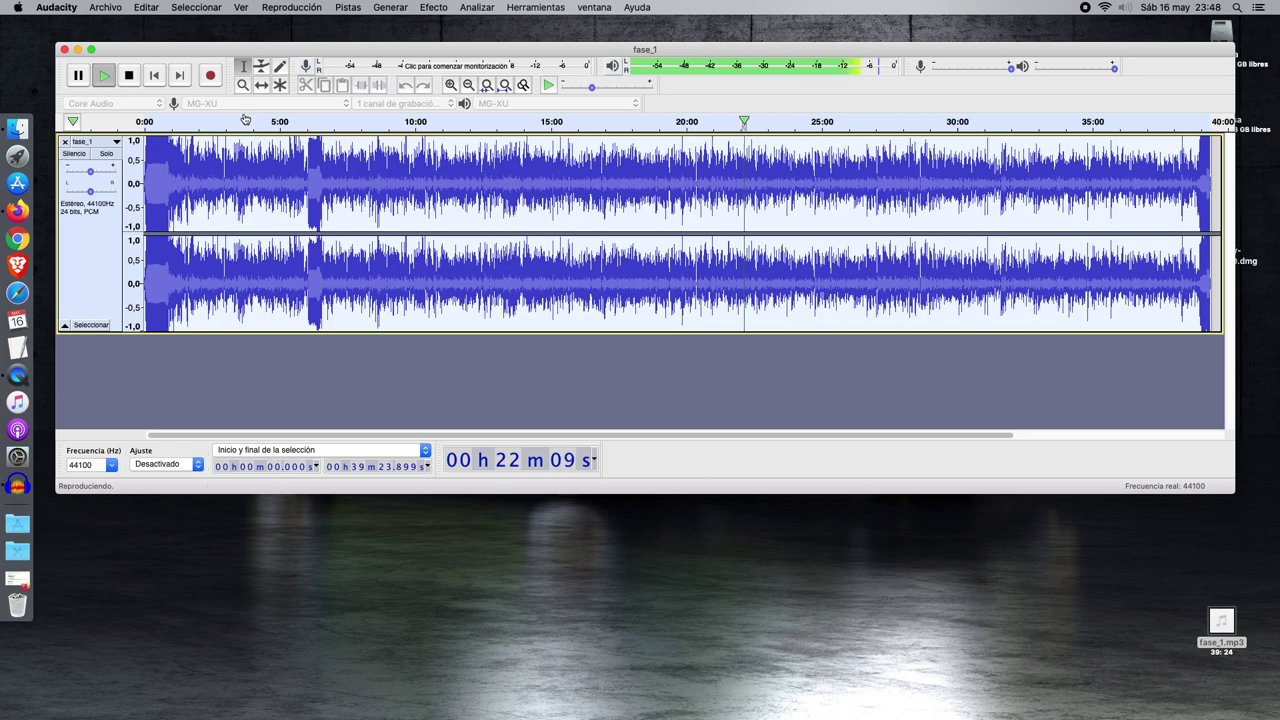
left_click(129, 75)
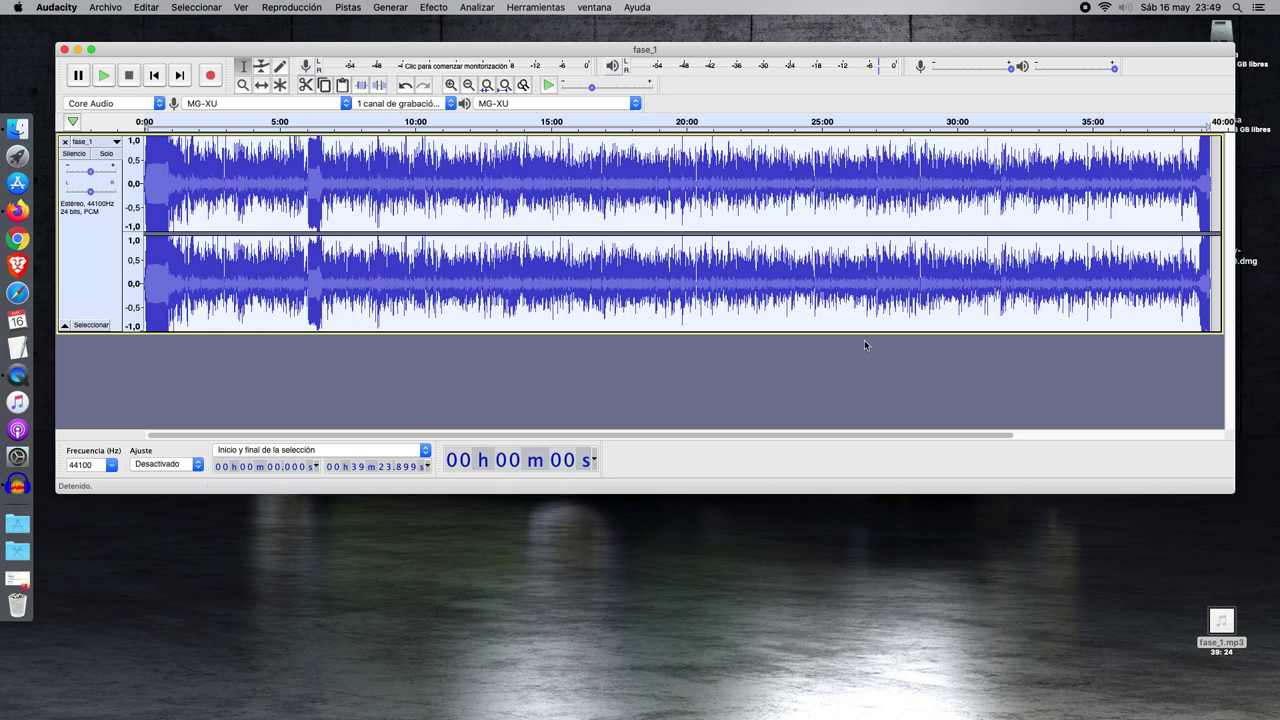
left_click_drag(596, 51, 595, 54)
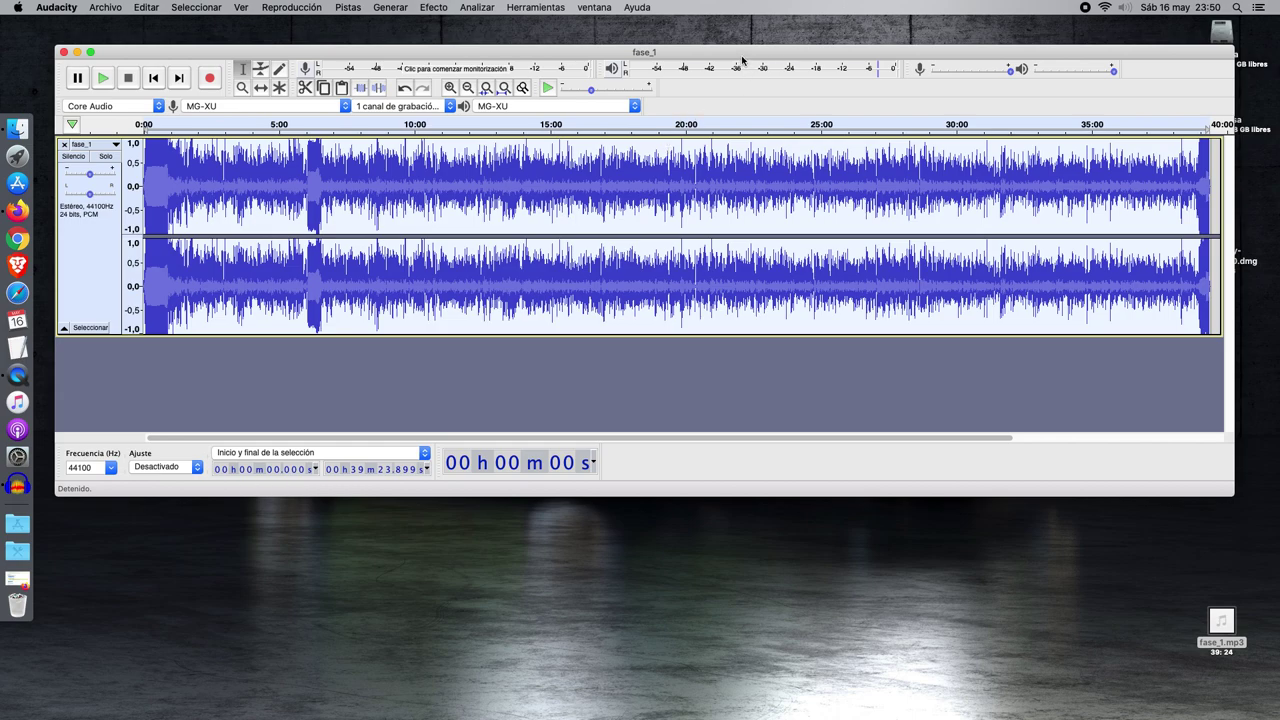
left_click_drag(742, 58, 743, 57)
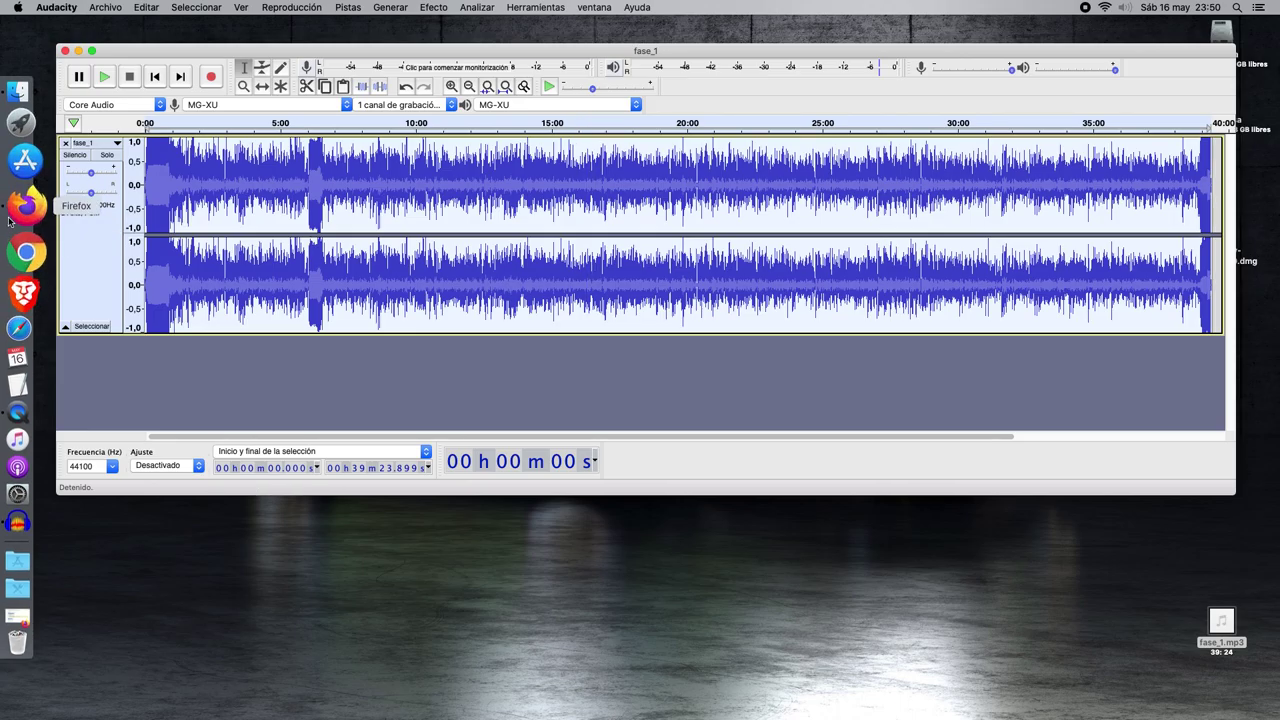
Switch to Firefox, look up the Multi-view section on the wiki's new features page, and minimize the browser to return to Audacity.
left_click(20, 208)
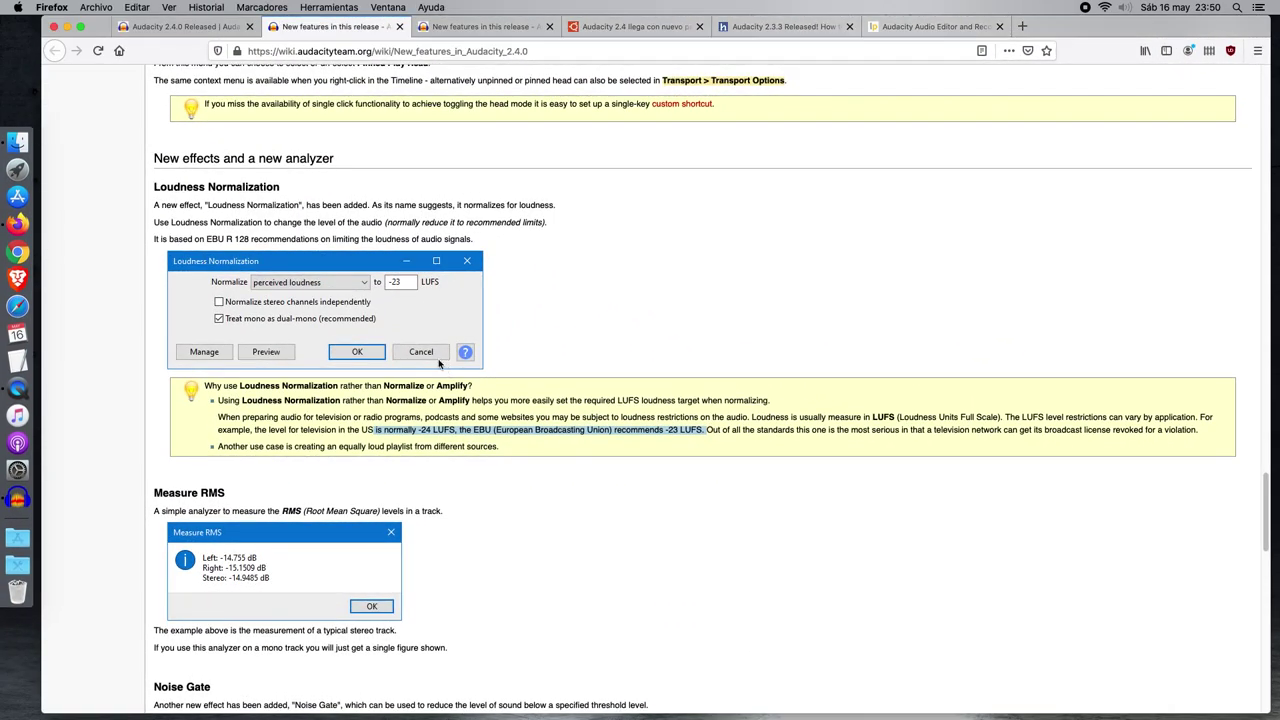
scroll(438, 363, "up", 15)
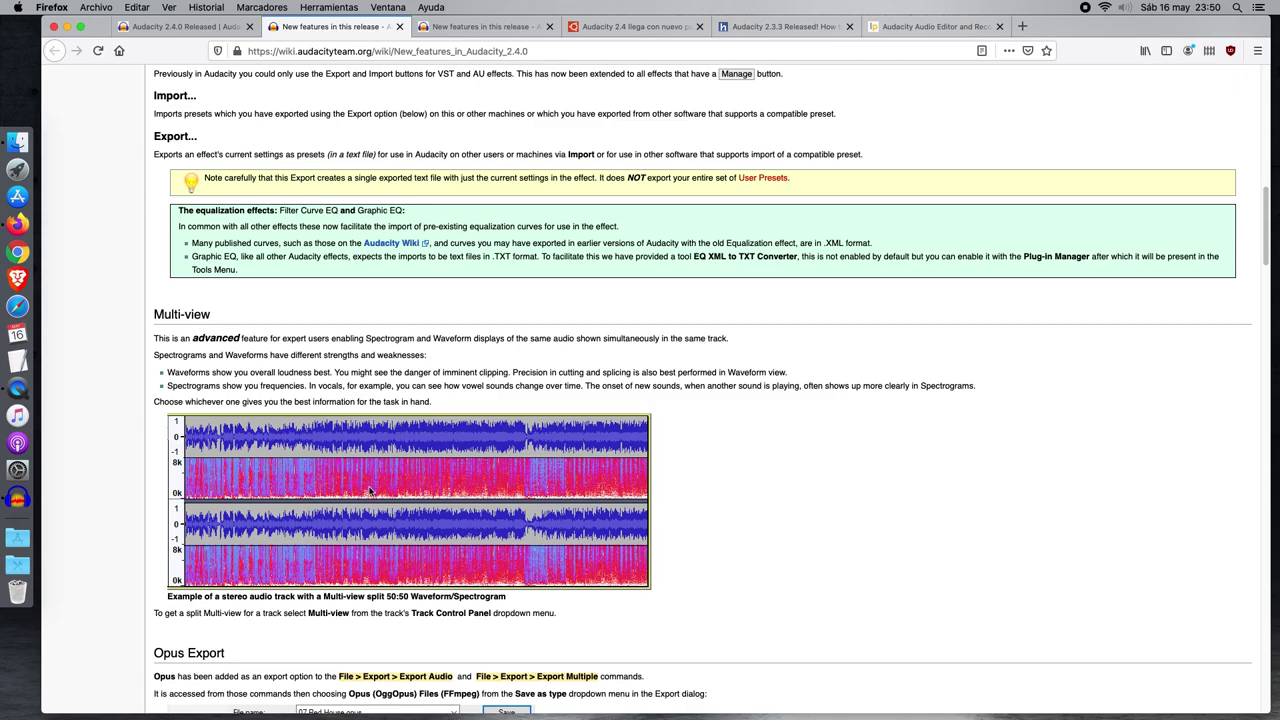
scroll(382, 515, "up", 5)
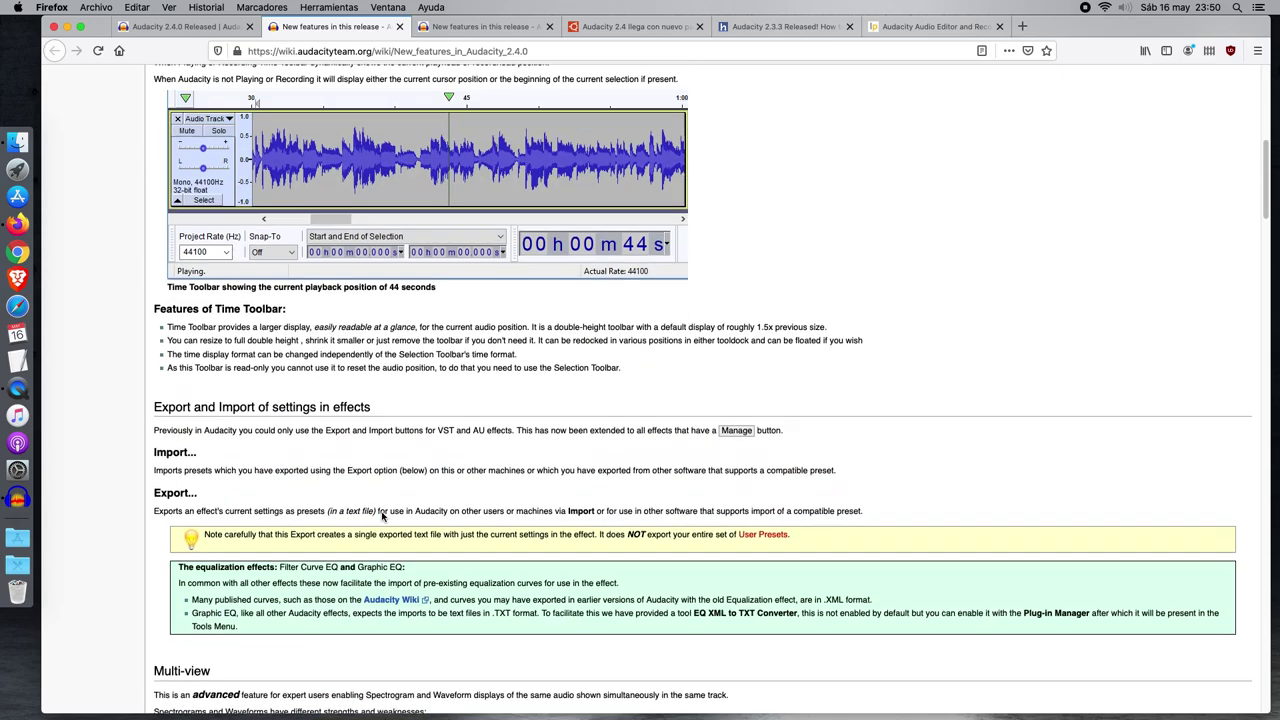
scroll(381, 515, "up", 13)
scroll(386, 515, "down", 20)
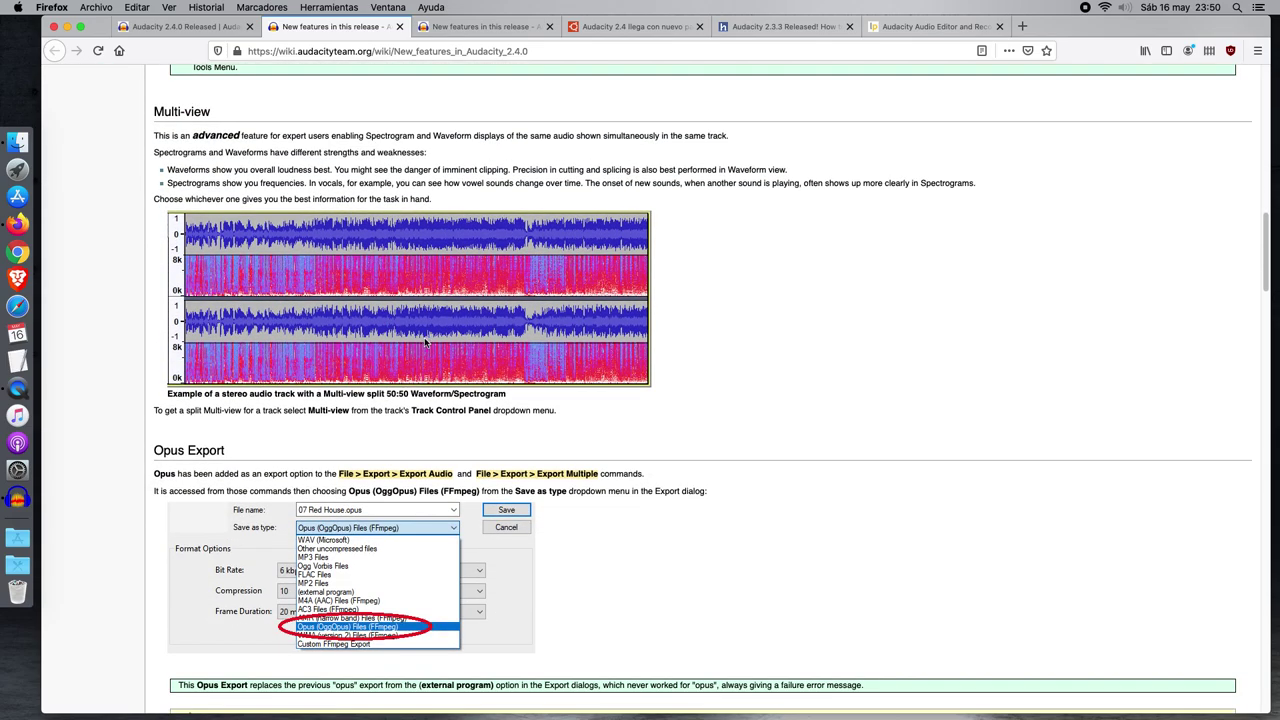
left_click(67, 27)
Switch the fase_1 track to Multi-view (Vista Múltiple) and enlarge the Audacity window's height.
left_click(115, 144)
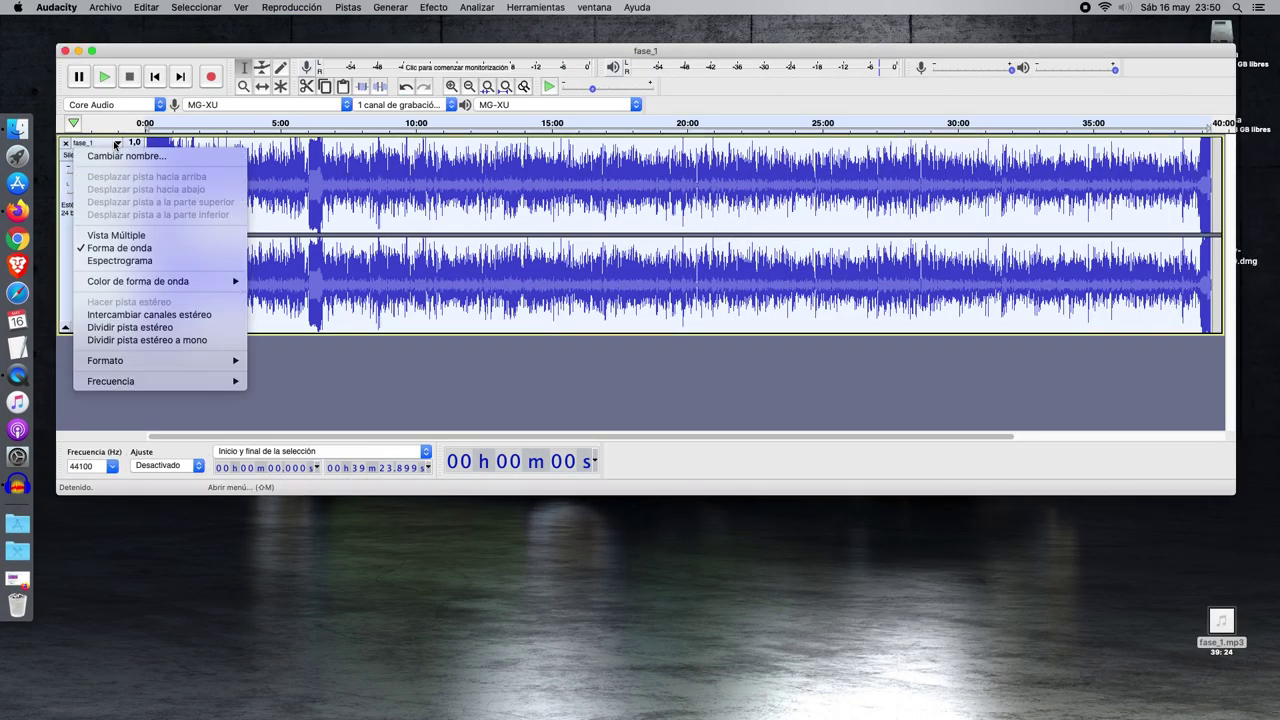
left_click(156, 238)
left_click(1228, 497)
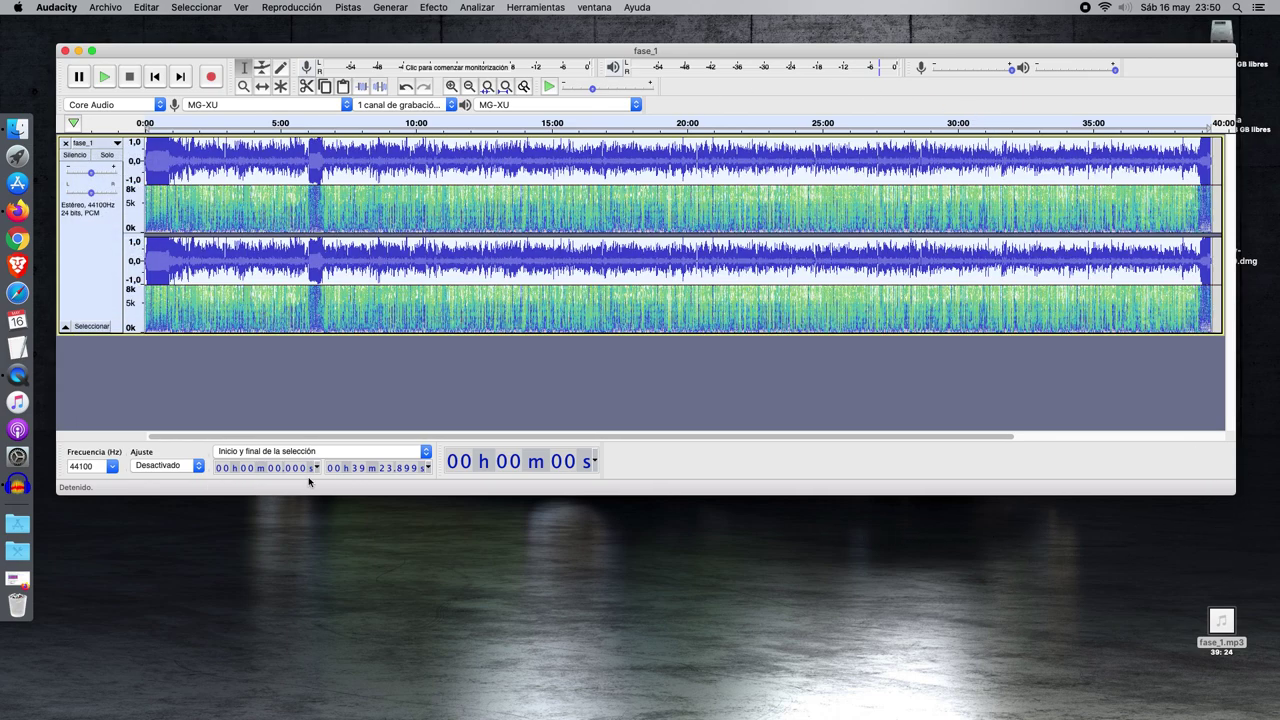
left_click(1227, 497)
left_click_drag(1227, 497, 1227, 555)
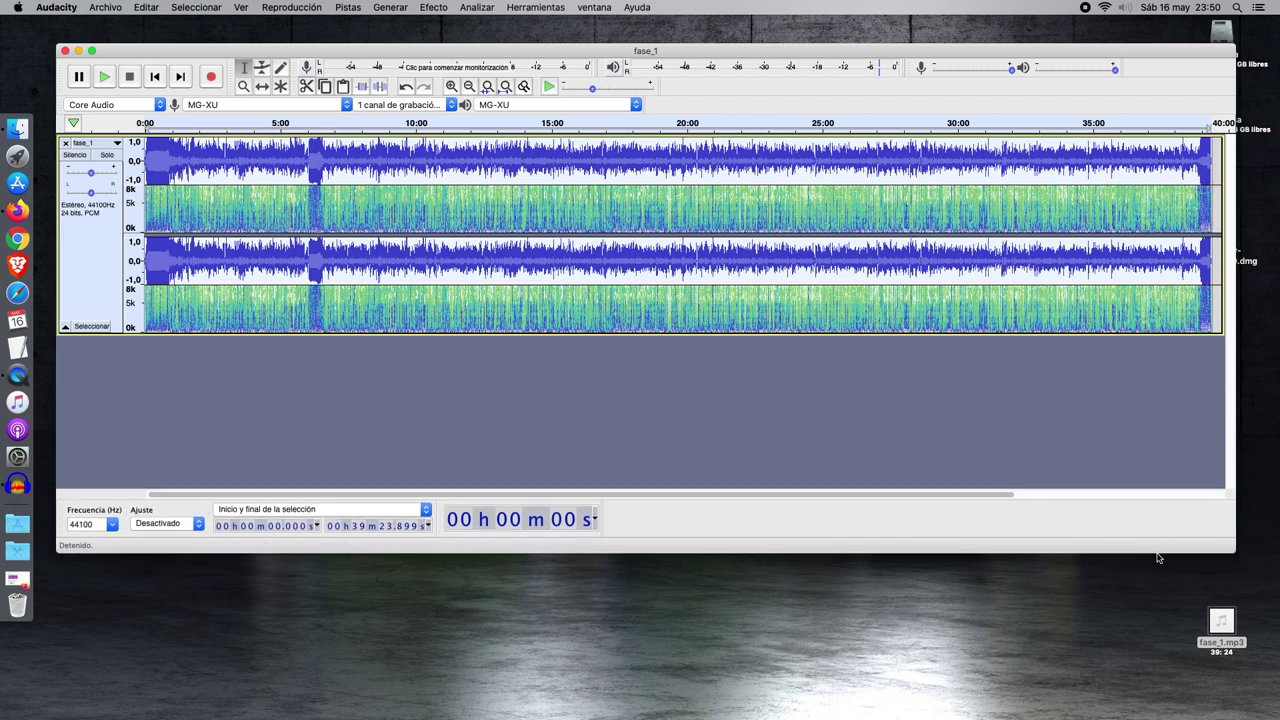
left_click_drag(1157, 598, 1155, 631)
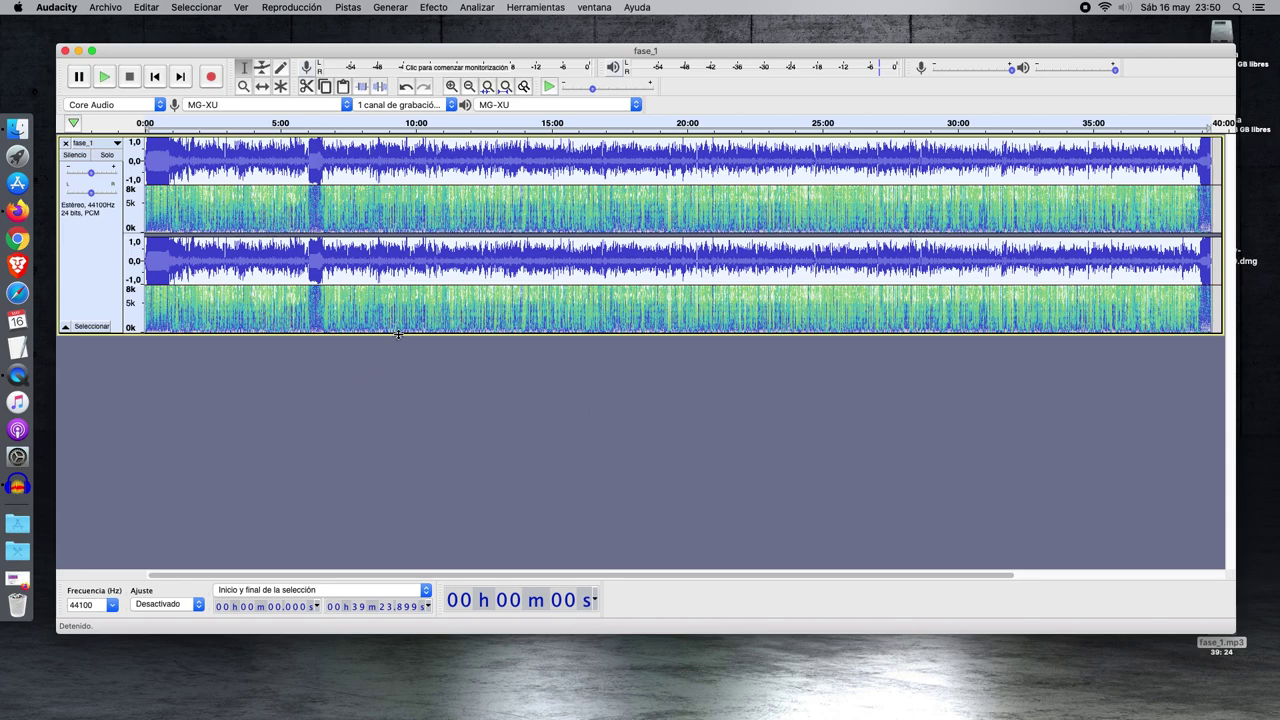
Play the track from about 14 minutes with waveform and spectrogram displayed together, and stop playback.
left_click(526, 127)
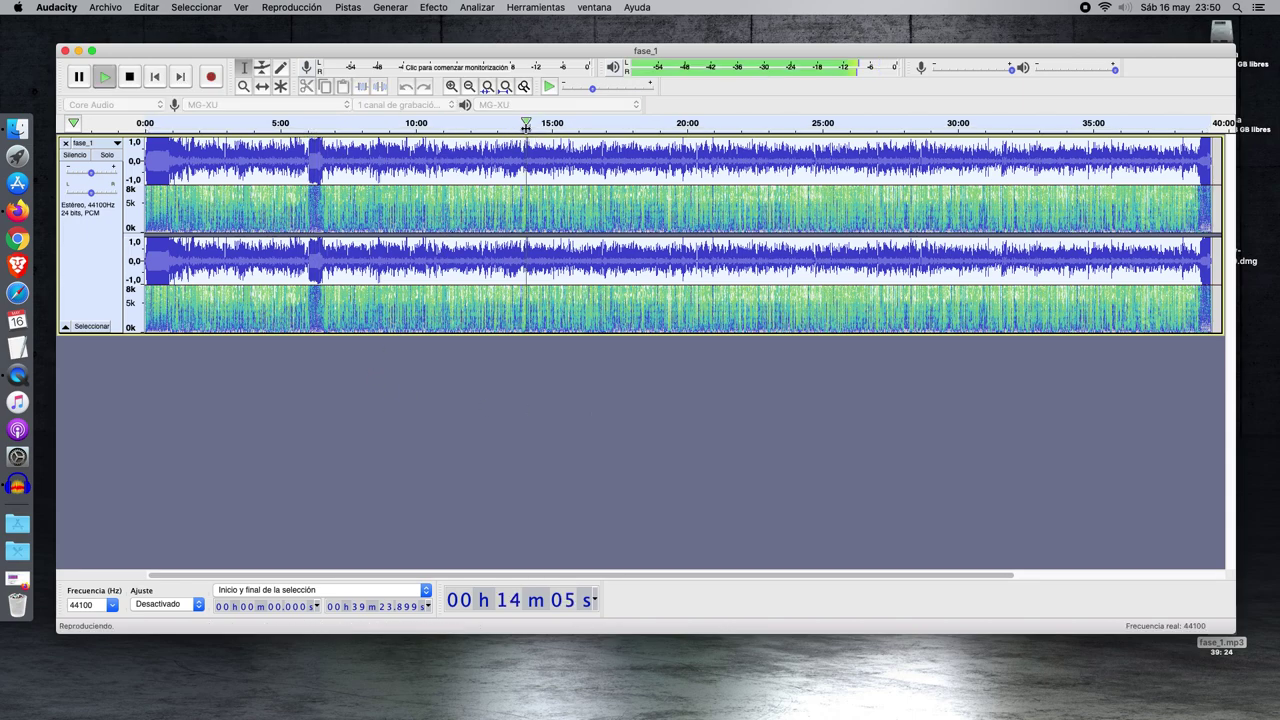
left_click(129, 78)
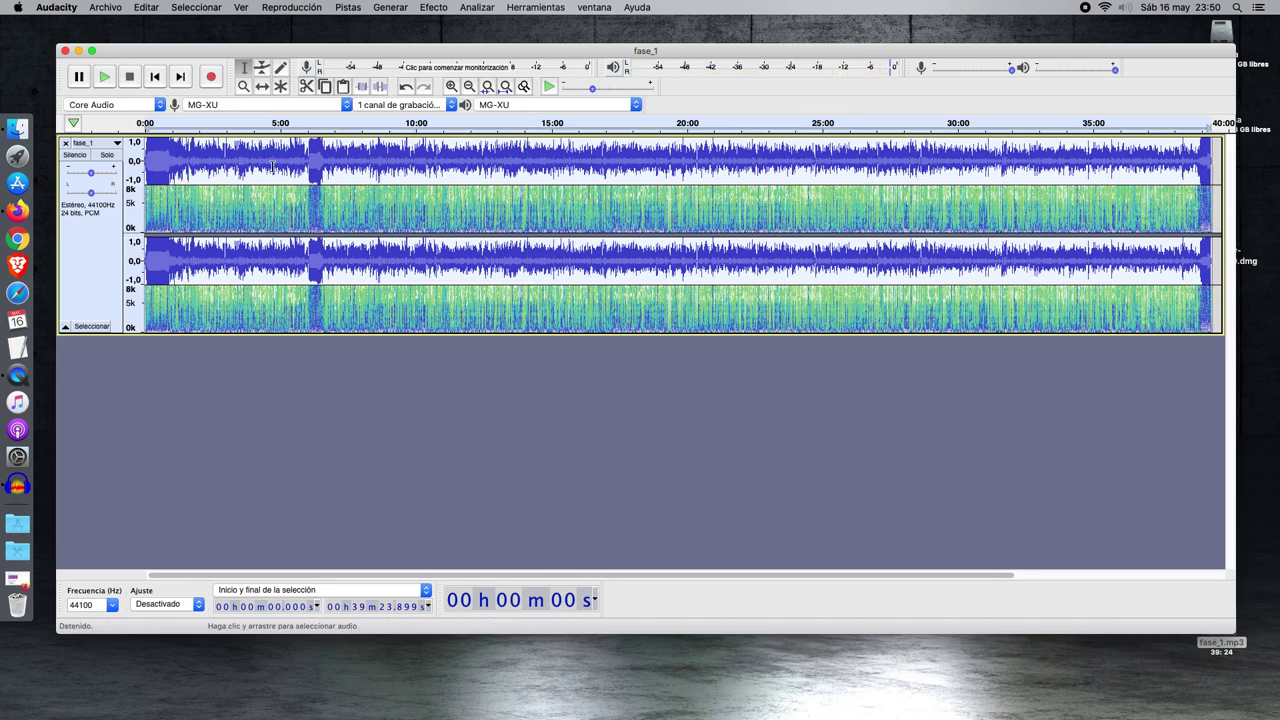
Turn Multi-view off for the fase_1 track to show only the waveform, and turn it on again.
left_click(95, 143)
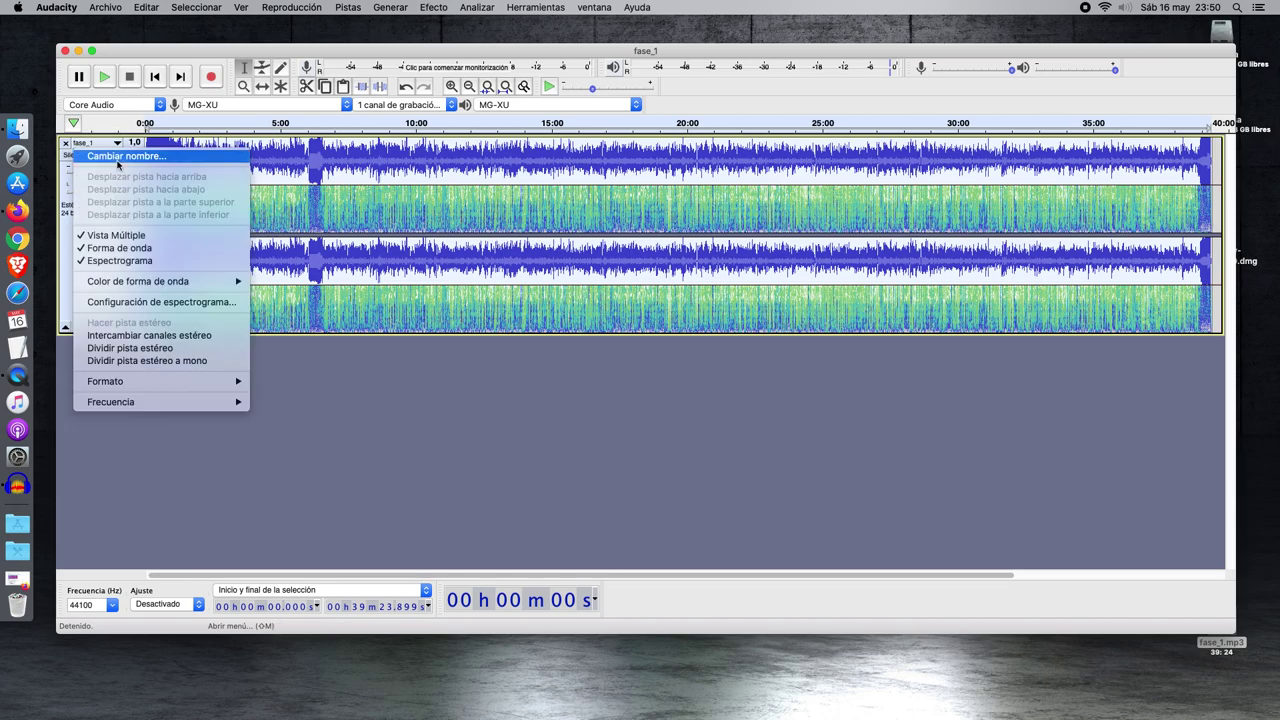
left_click(118, 235)
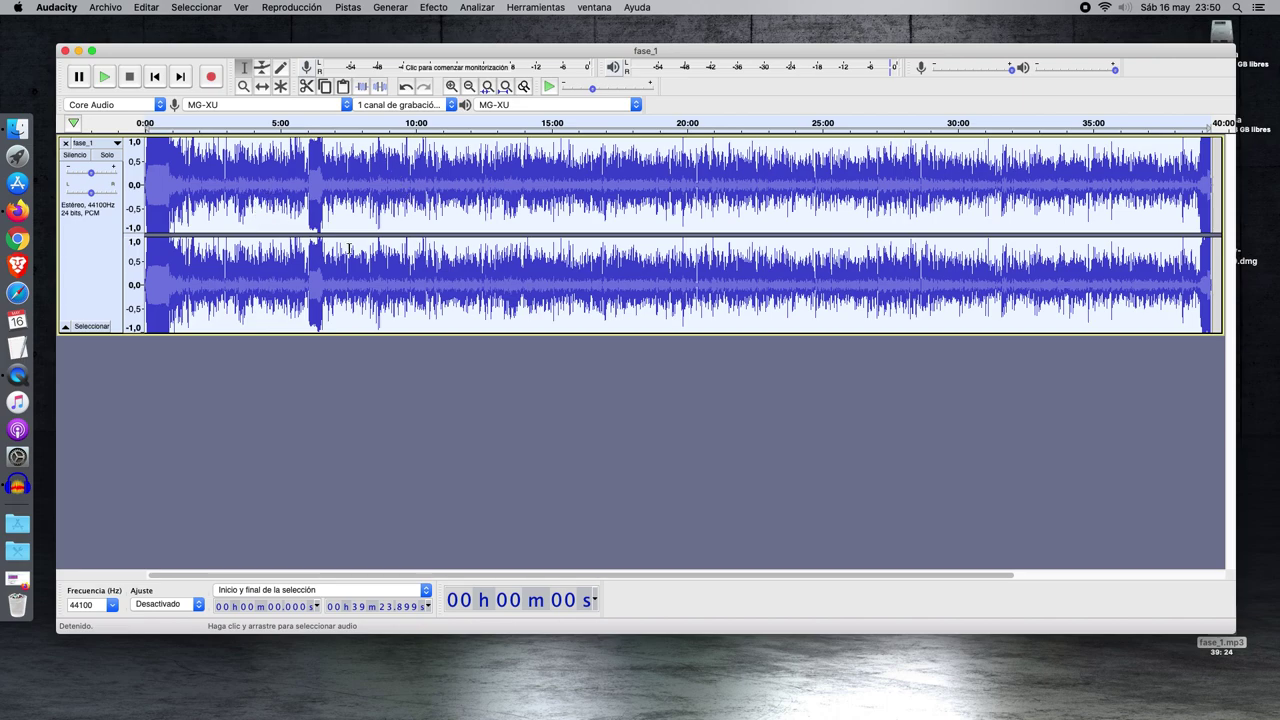
left_click(121, 146)
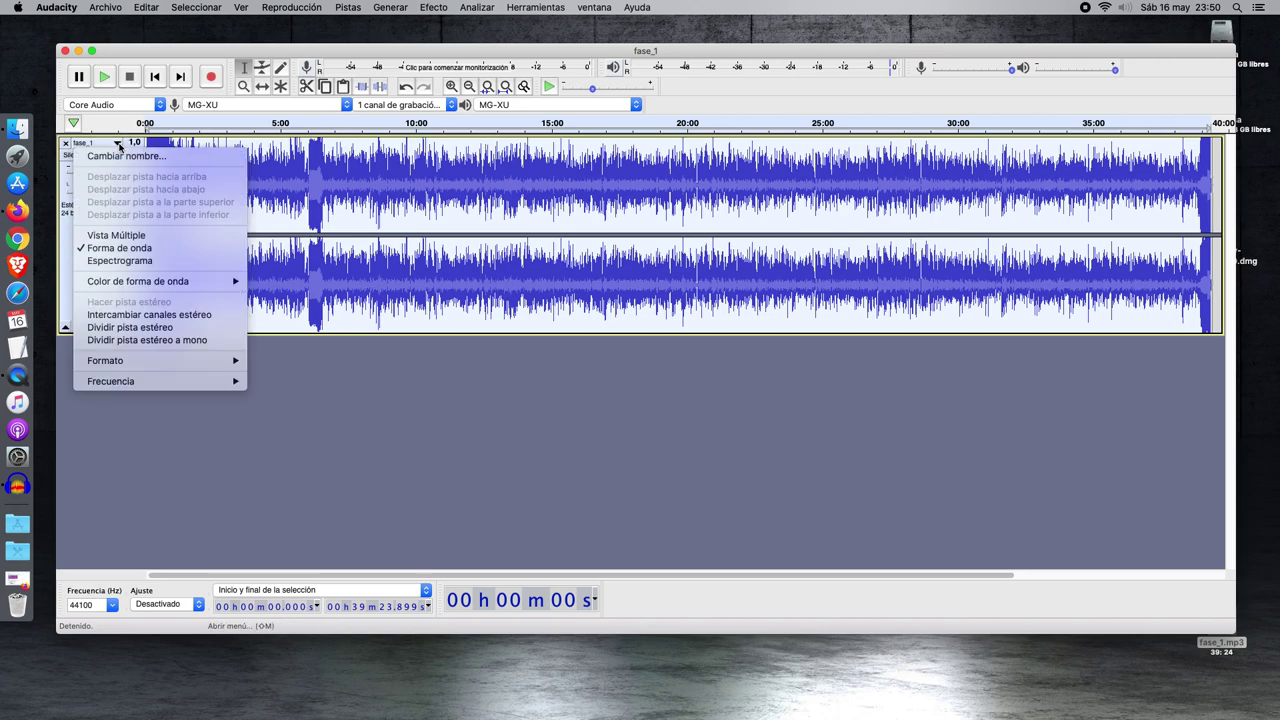
left_click(159, 239)
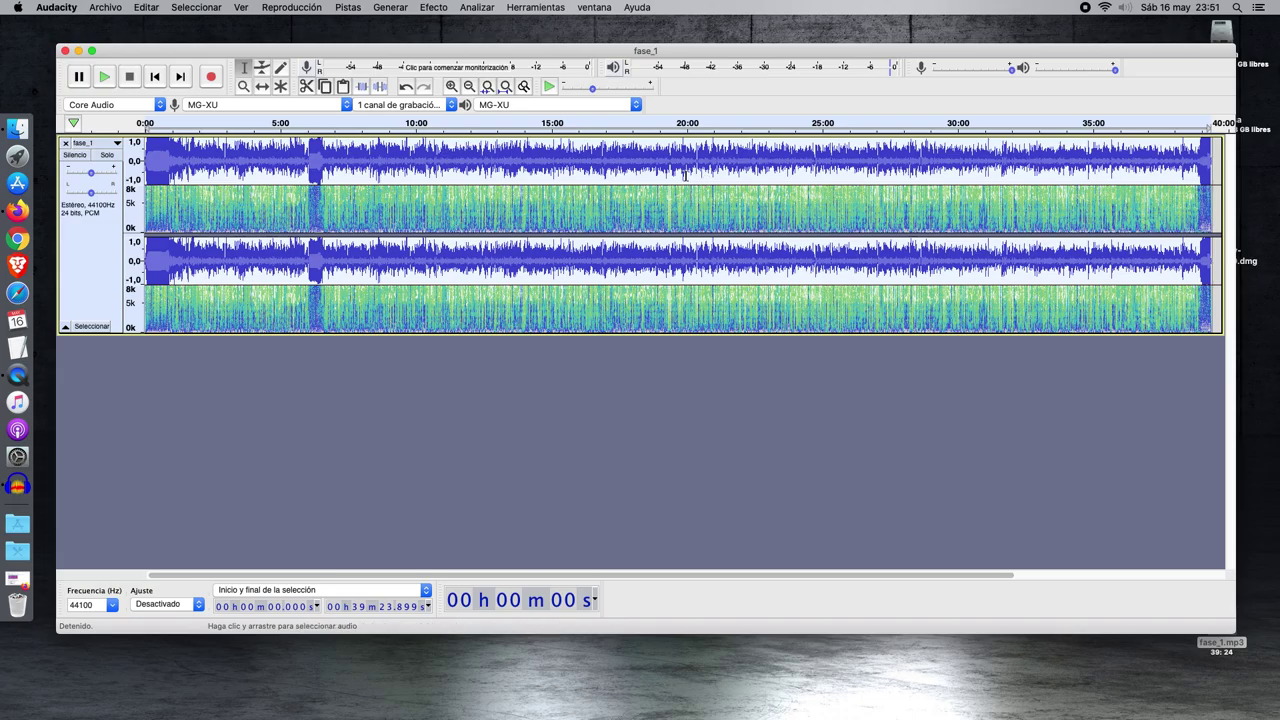
Switch to Firefox and look through the wiki's sections on the Time Toolbar, effect settings export and import, Multi-view and Opus Export.
left_click(24, 226)
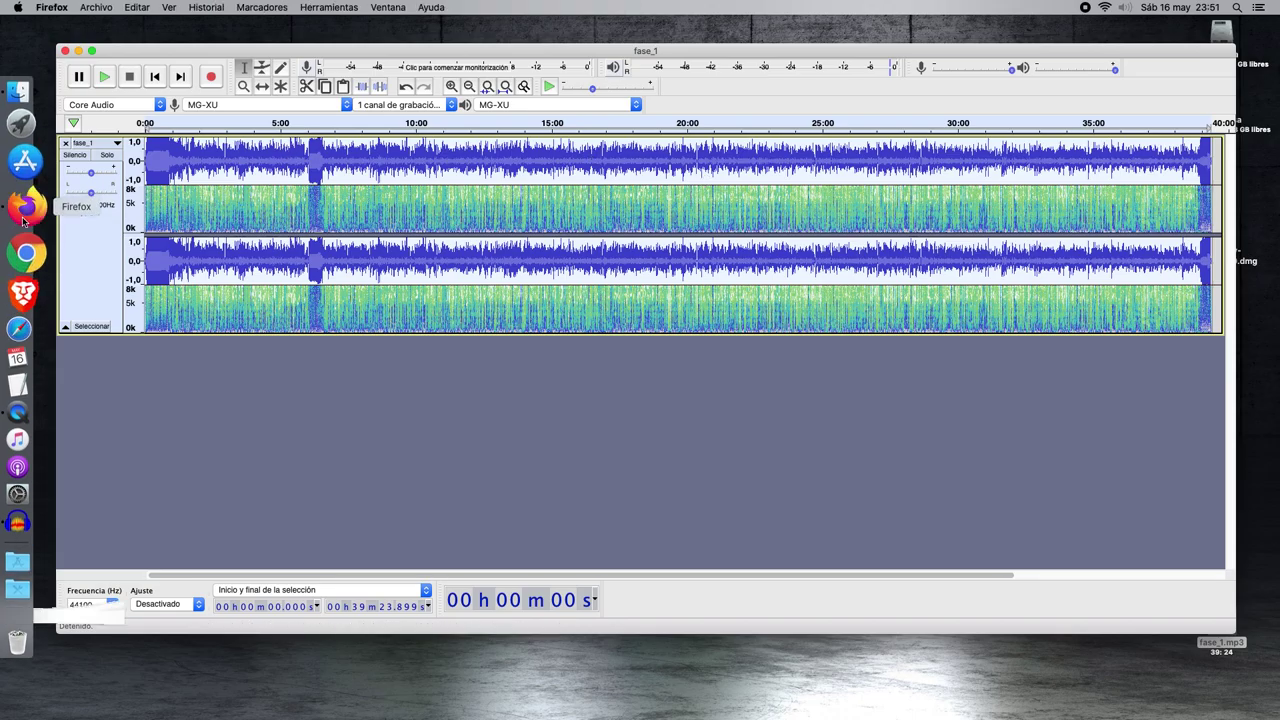
scroll(211, 244, "up", 10)
scroll(211, 244, "up", 5)
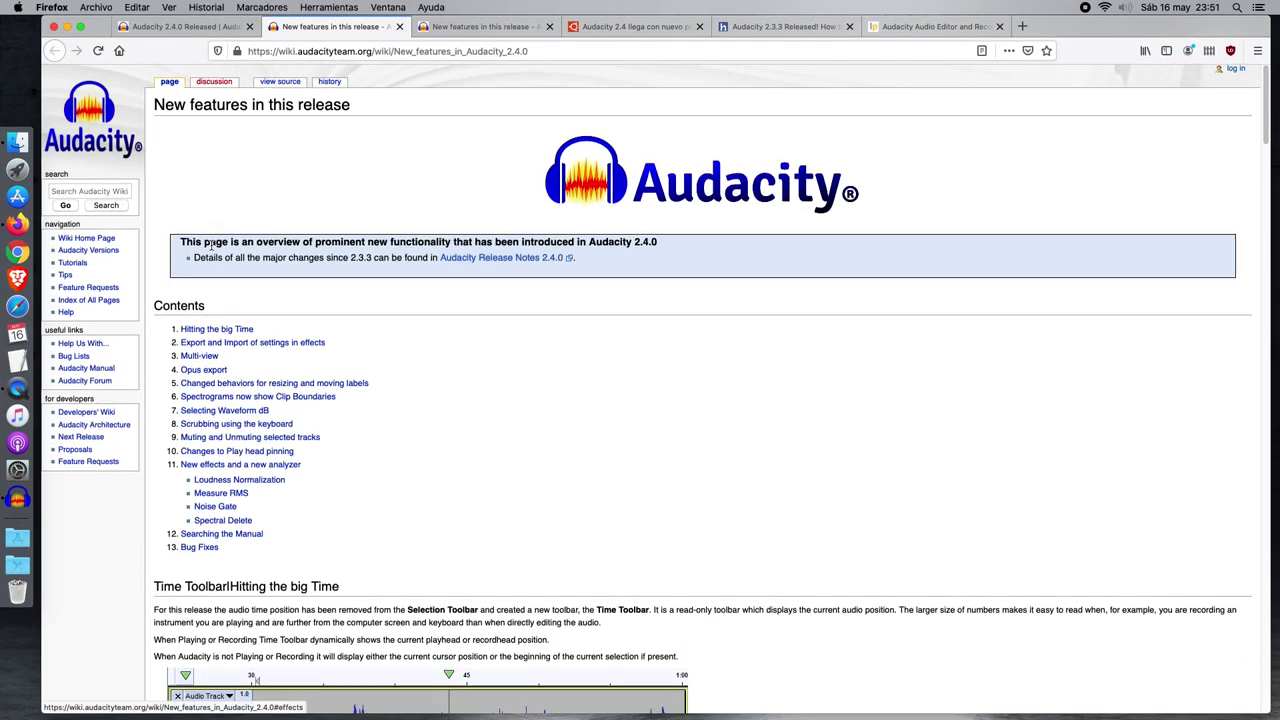
scroll(333, 338, "down", 10)
scroll(333, 338, "up", 6)
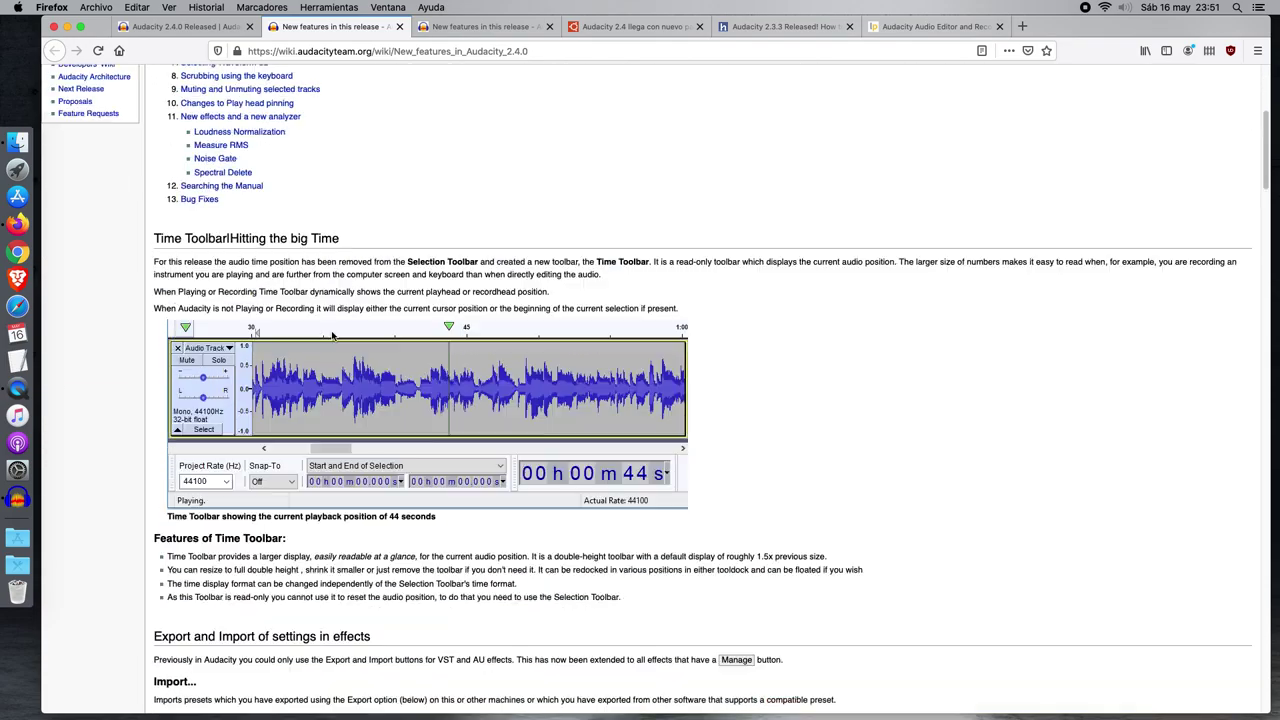
scroll(332, 446, "down", 20)
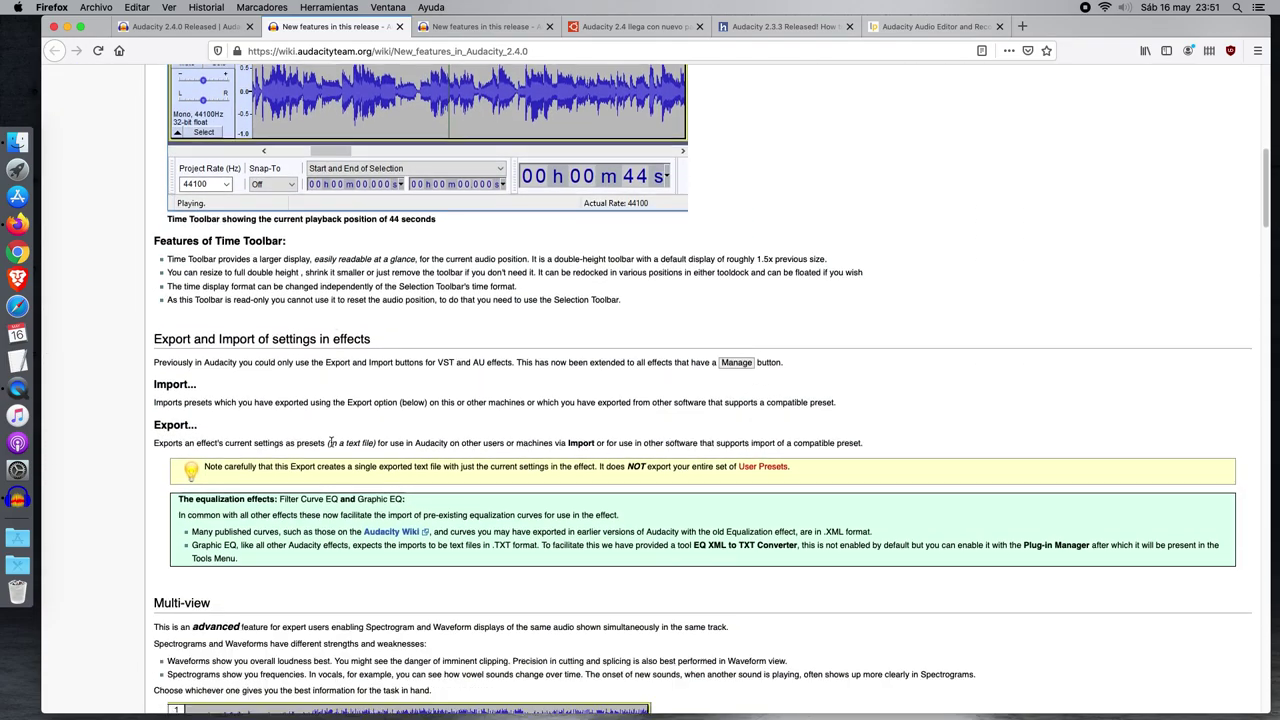
scroll(332, 446, "up", 20)
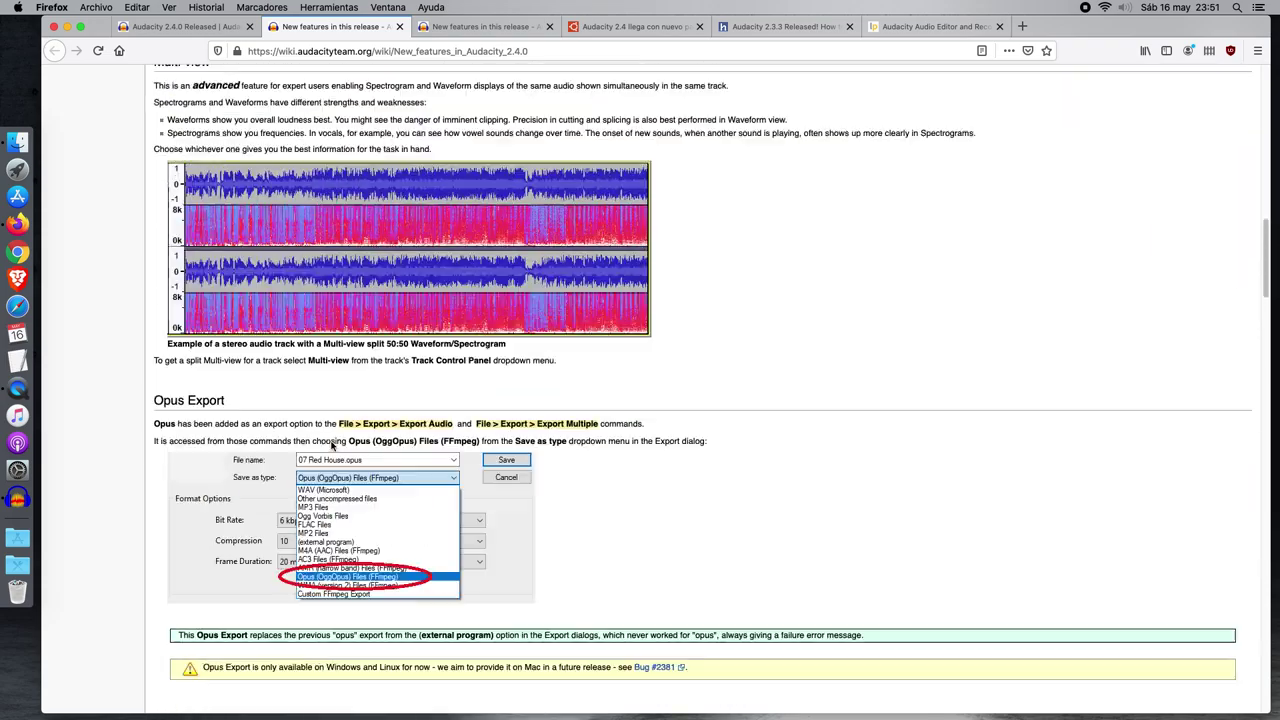
Look through the Ubunlog article, UbuntuHandbook's home page and the Launchpad Audacity PPA, and return to the Audacity 2.4.0 release announcement.
left_click(625, 26)
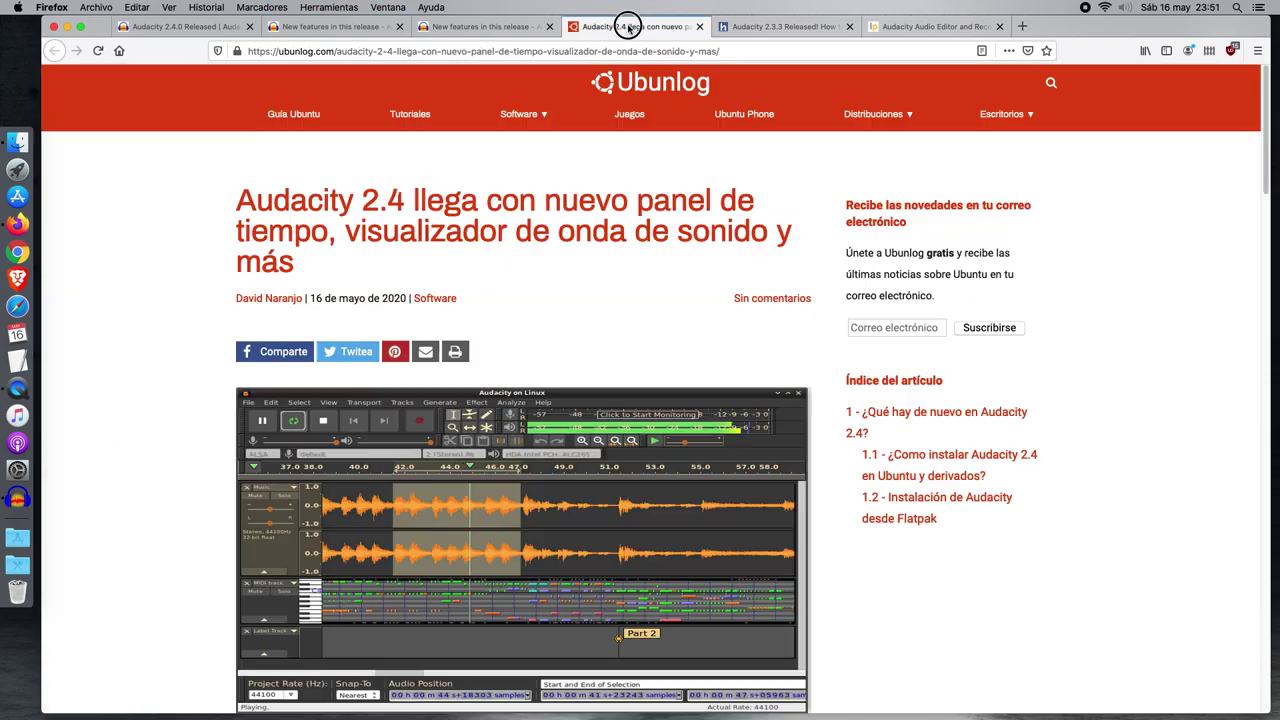
mouse_move(551, 105)
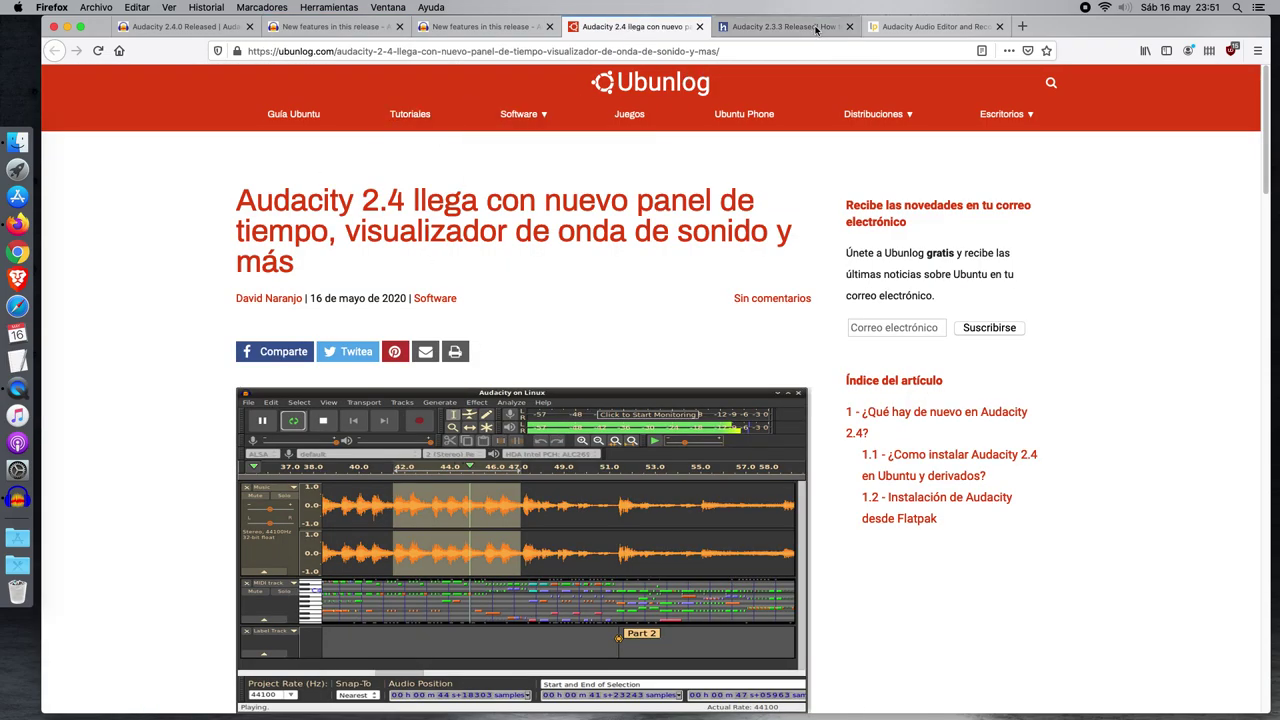
left_click(785, 26)
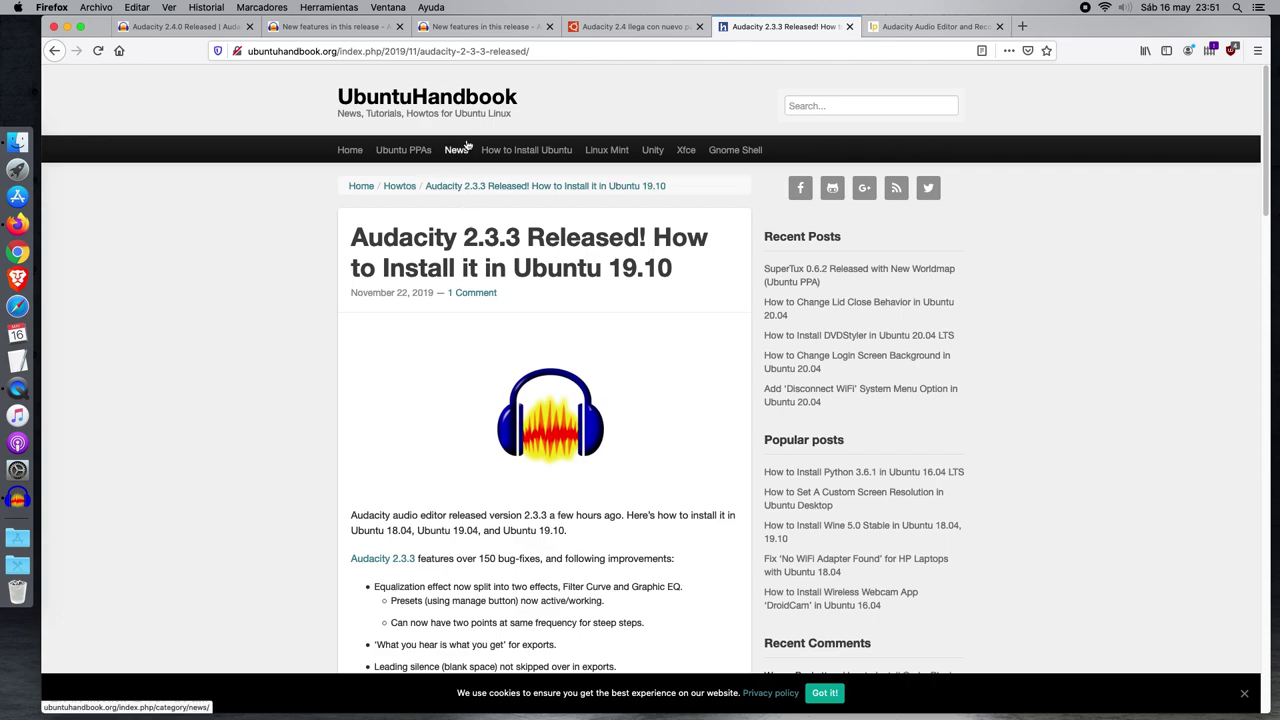
left_click(470, 97)
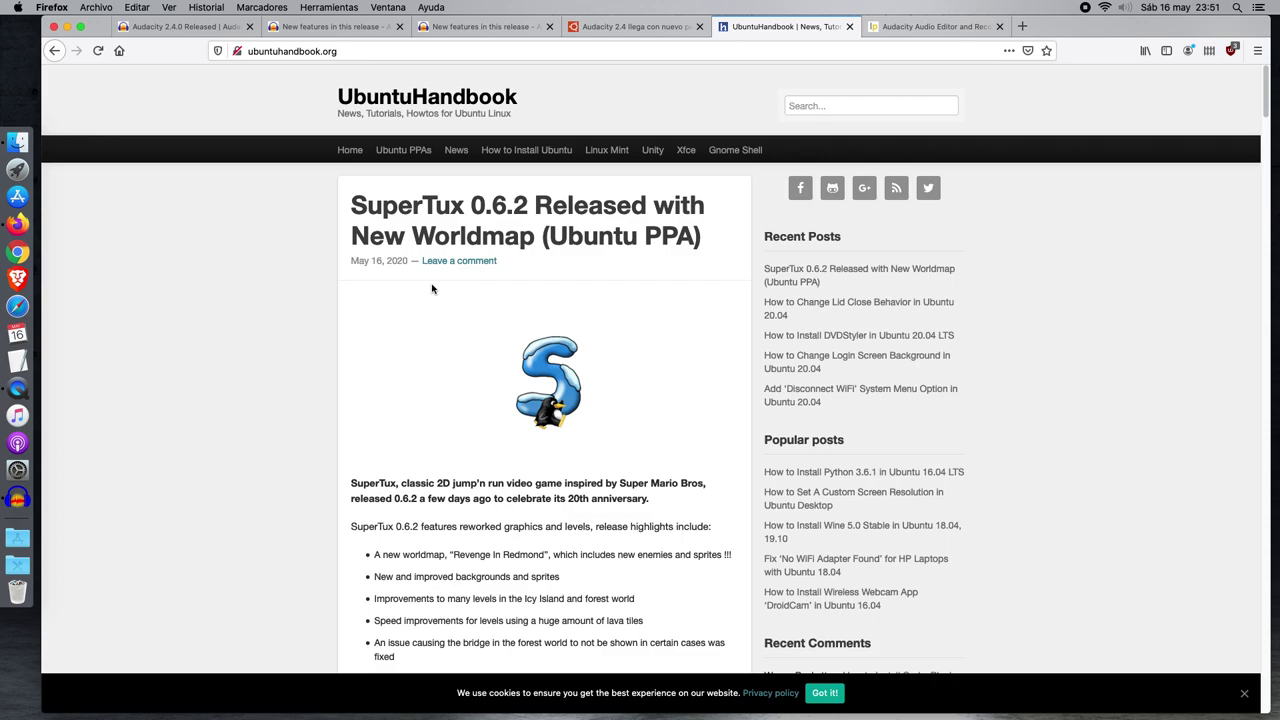
left_click(900, 27)
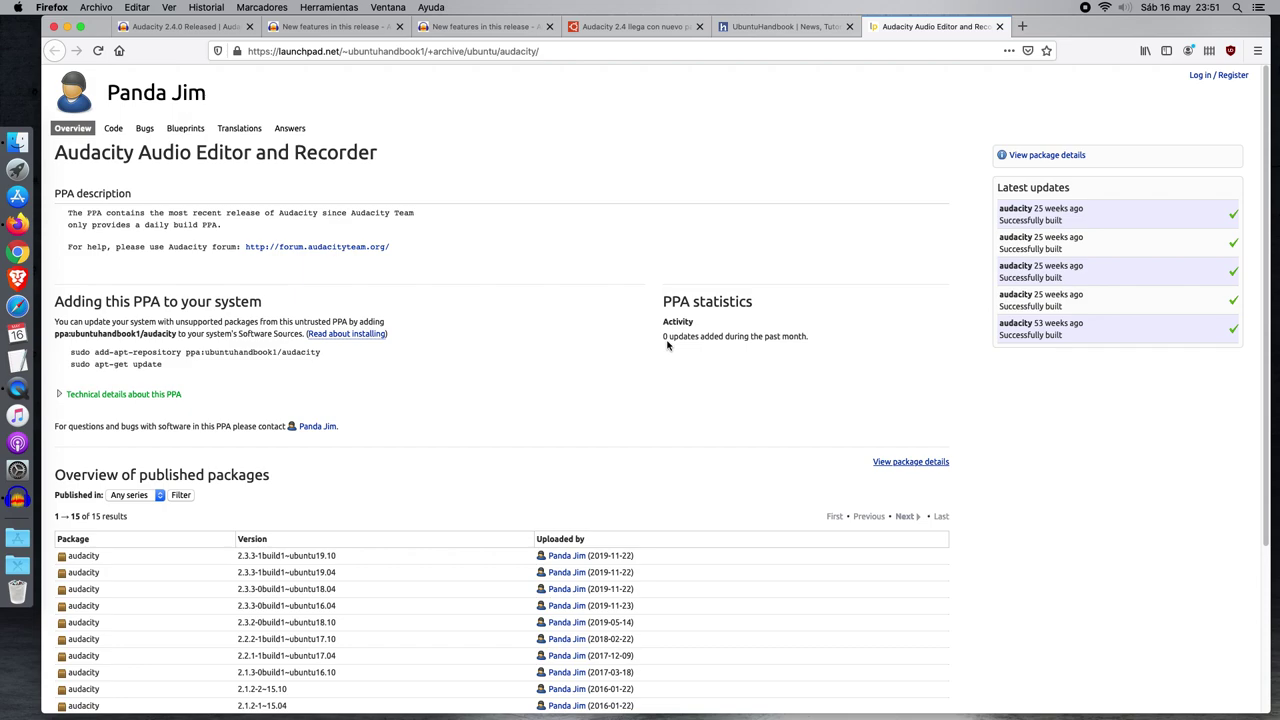
left_click(190, 28)
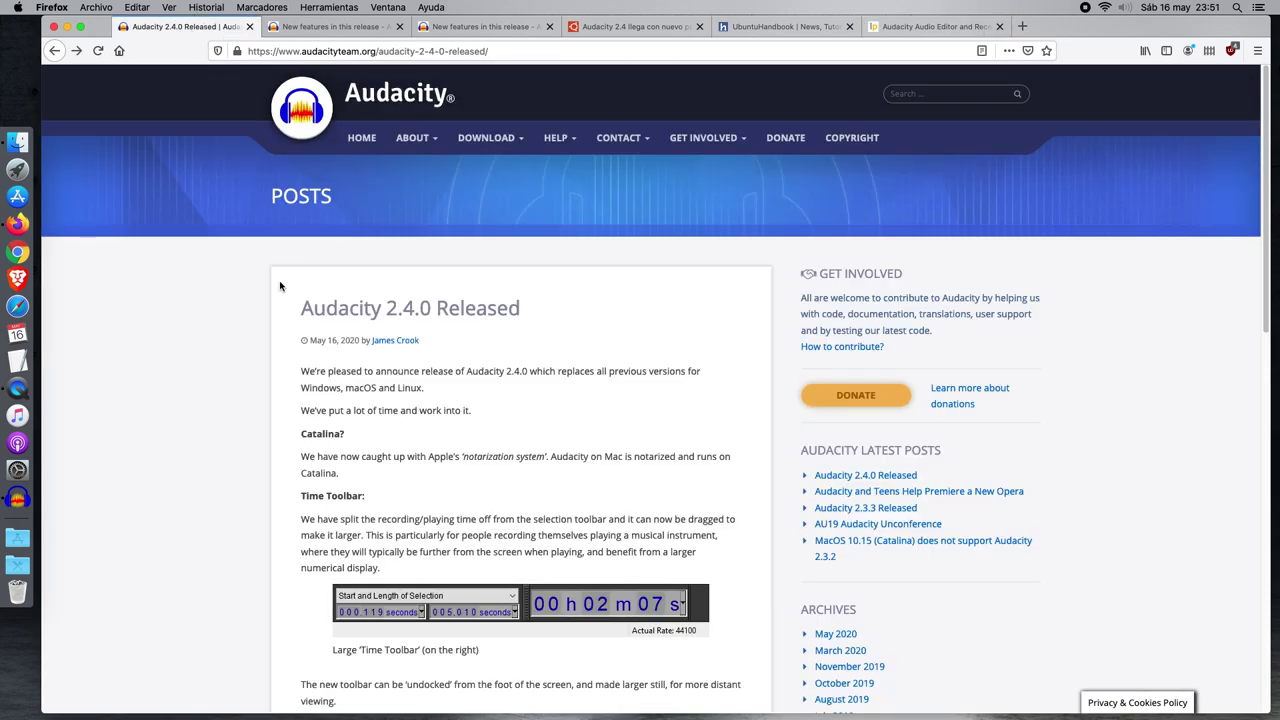
mouse_move(484, 146)
Review the wiki's new features page from the contents through Loudness Normalization, Measure RMS and Noise Gate.
left_click(330, 28)
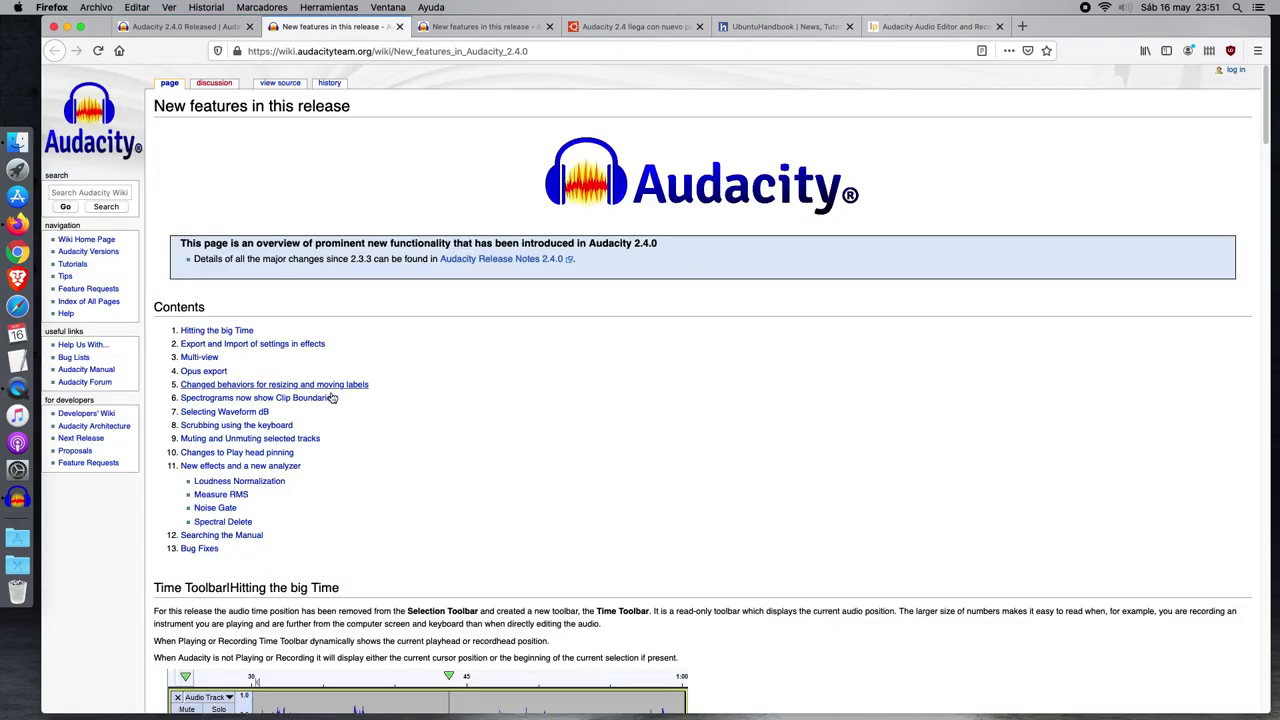
scroll(436, 453, "down", 15)
scroll(436, 453, "down", 20)
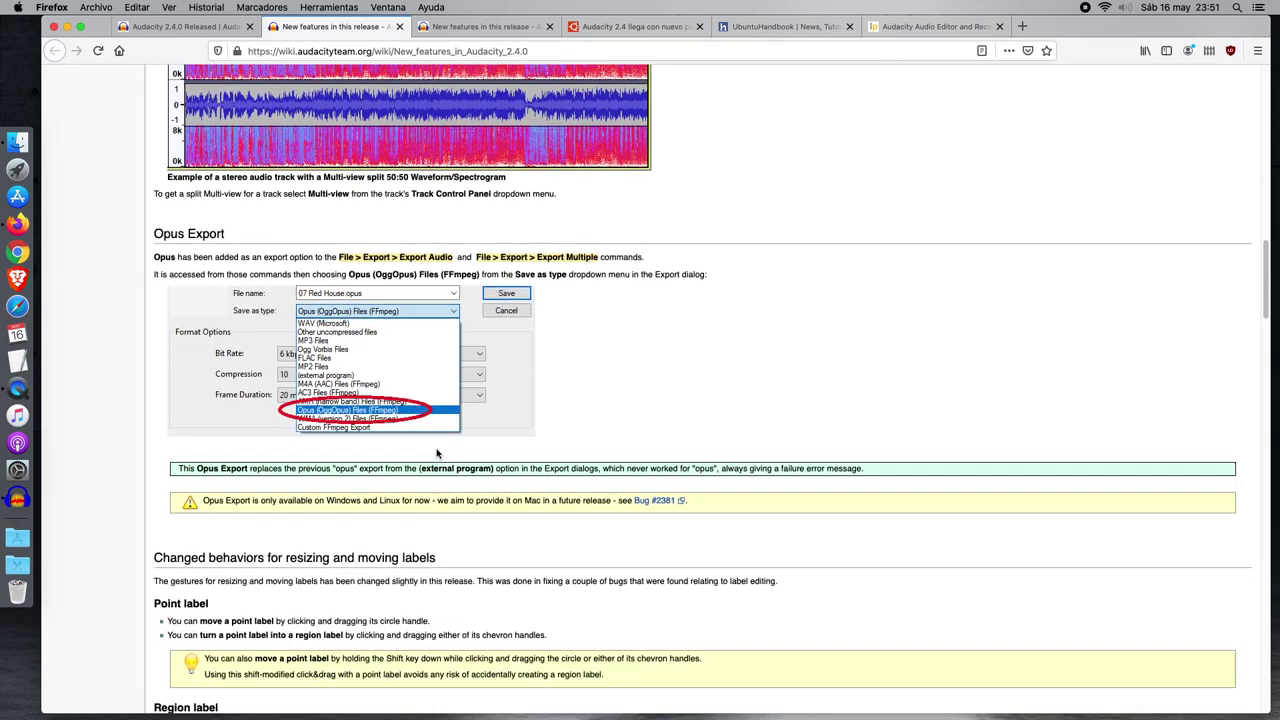
scroll(436, 453, "down", 20)
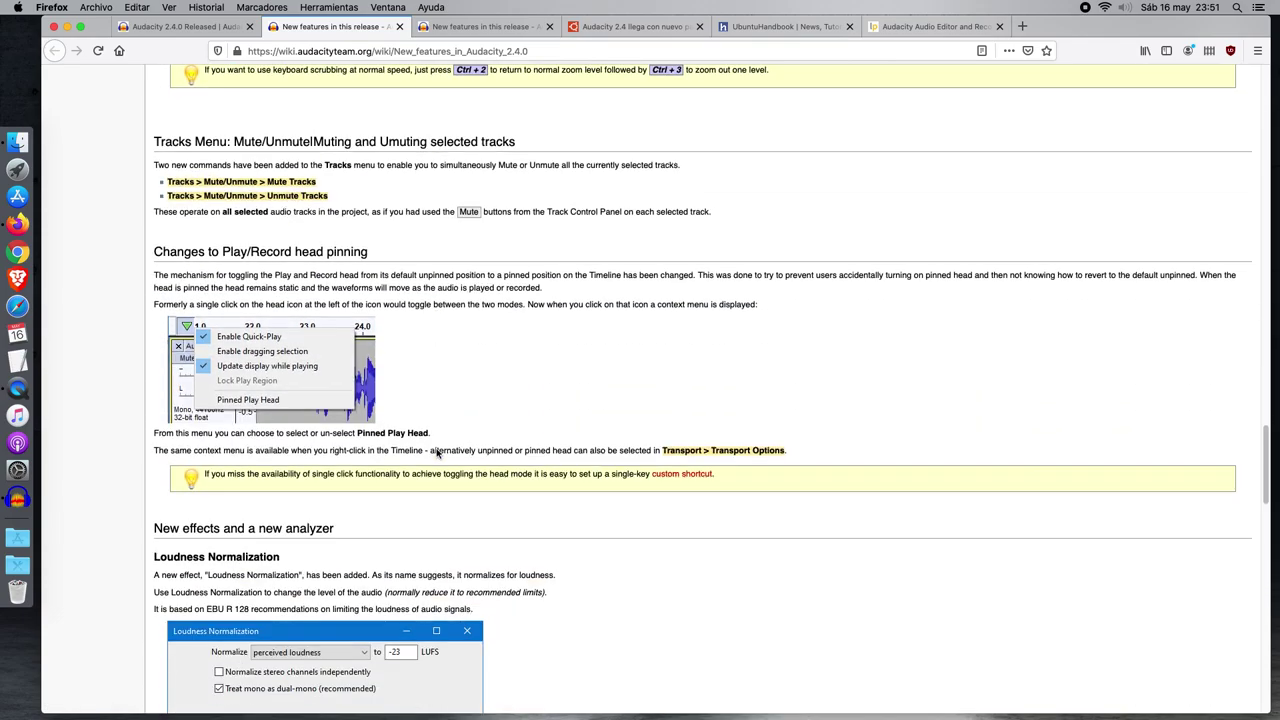
scroll(452, 312, "up", 2)
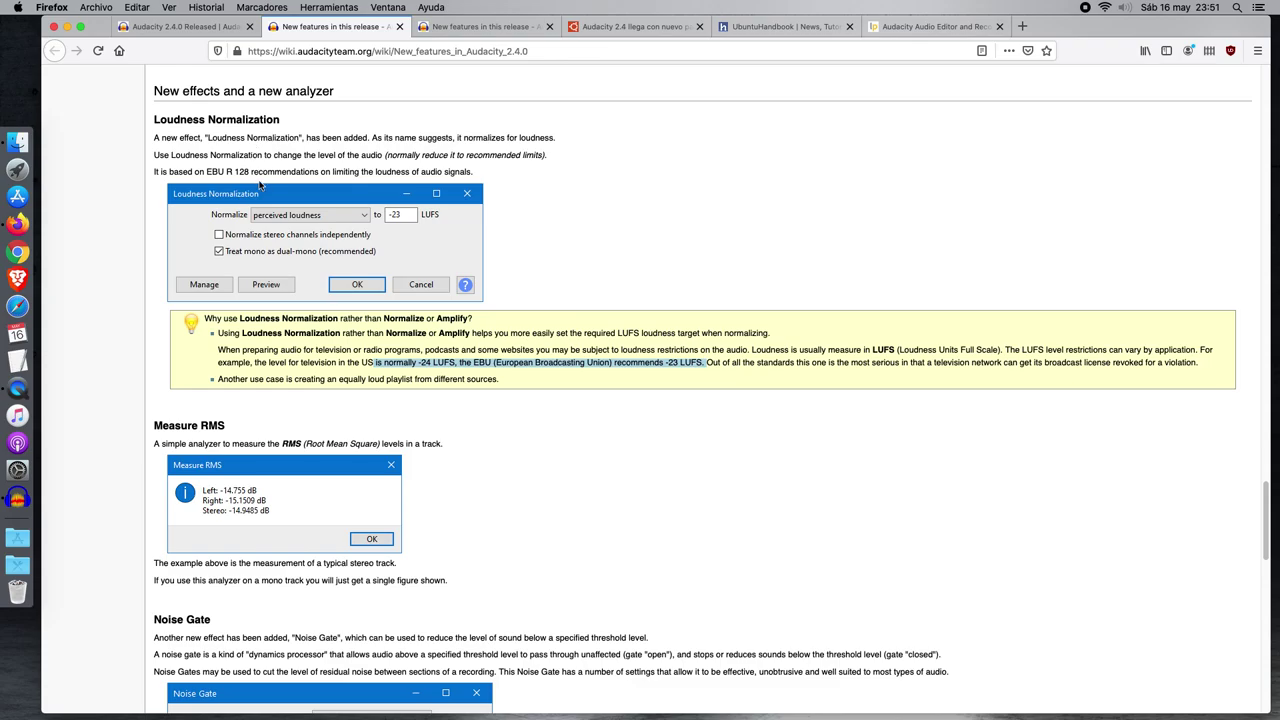
scroll(281, 281, "down", 5)
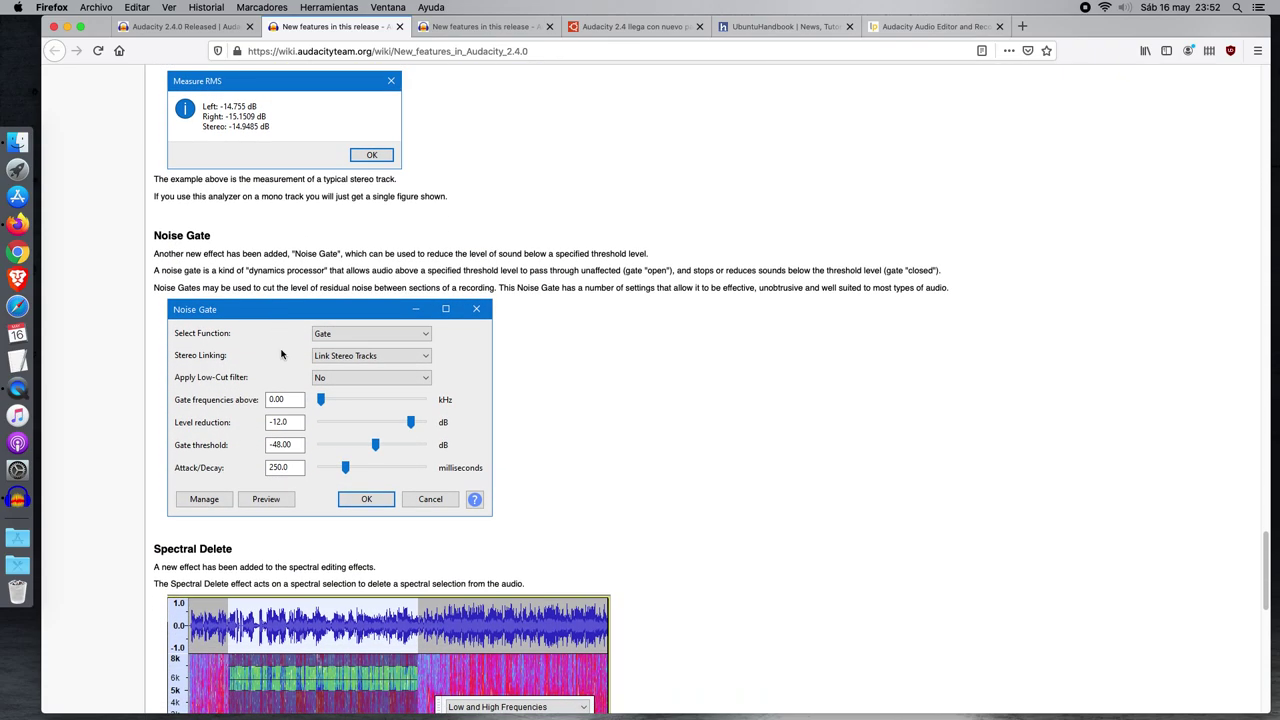
scroll(300, 310, "up", 8)
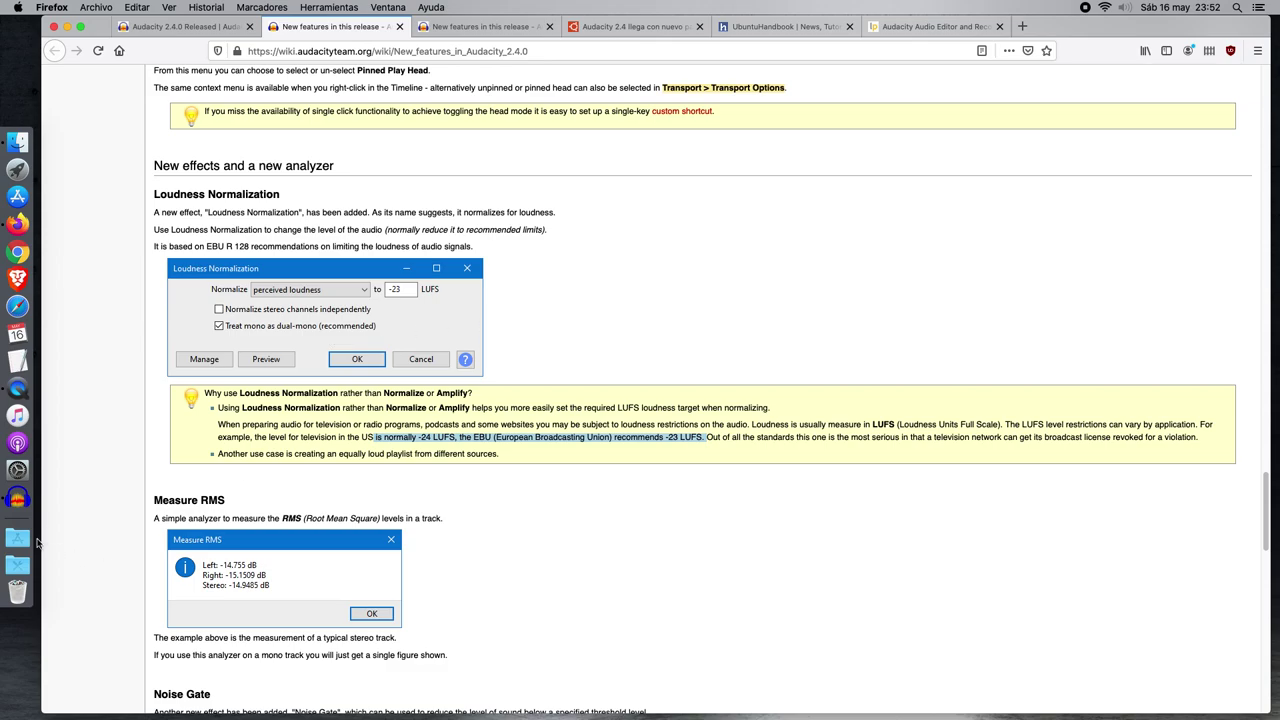
Minimize the Firefox and Audacity windows and launch Hindenburg from the Applications folder.
left_click(67, 27)
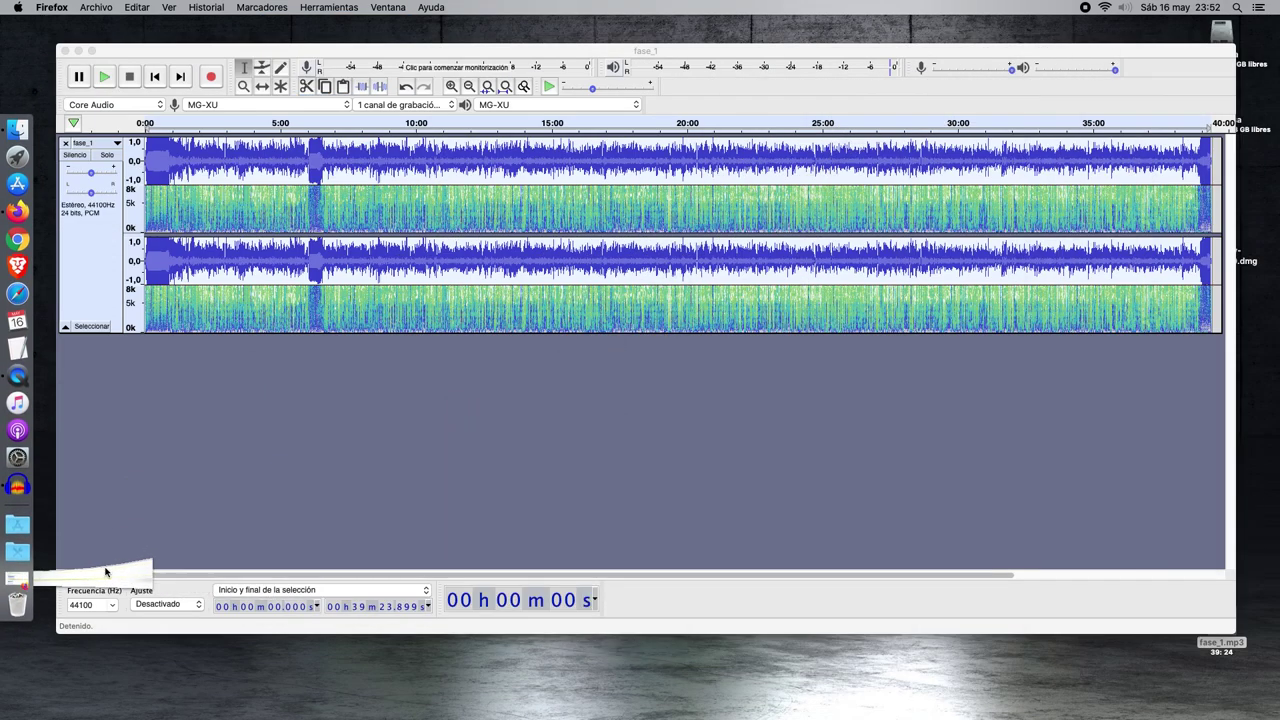
left_click(79, 51)
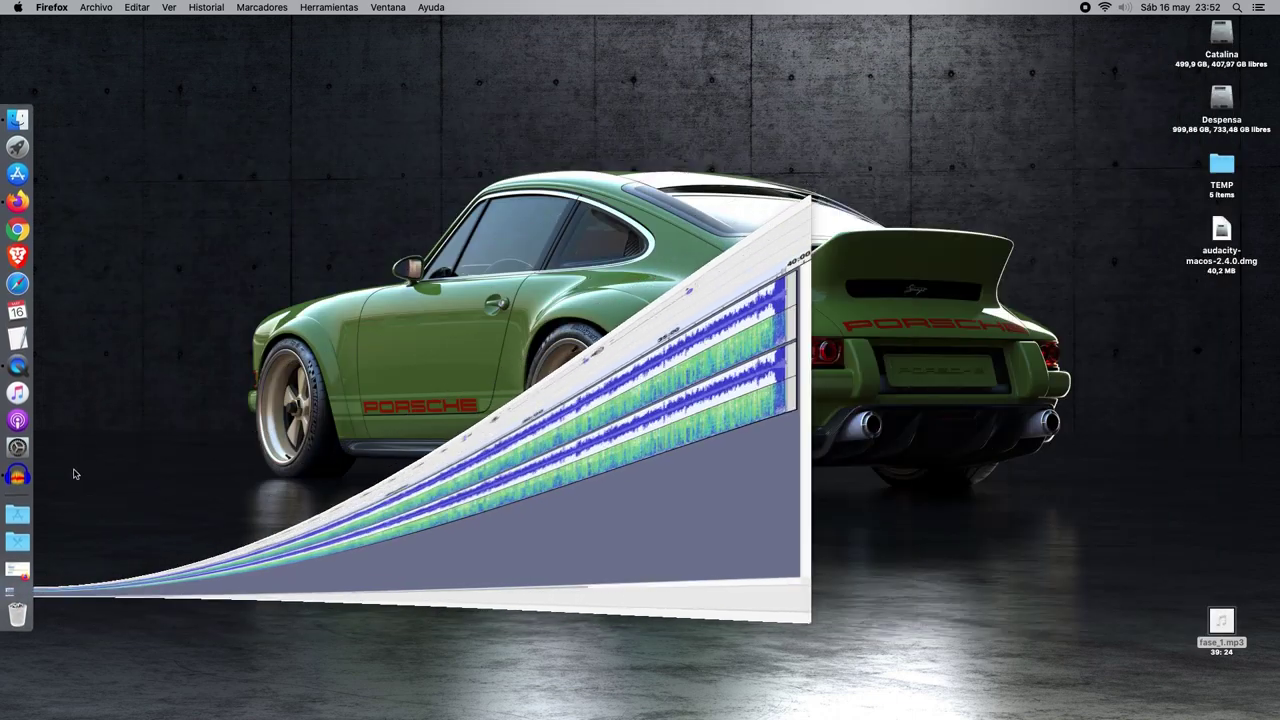
left_click(27, 512)
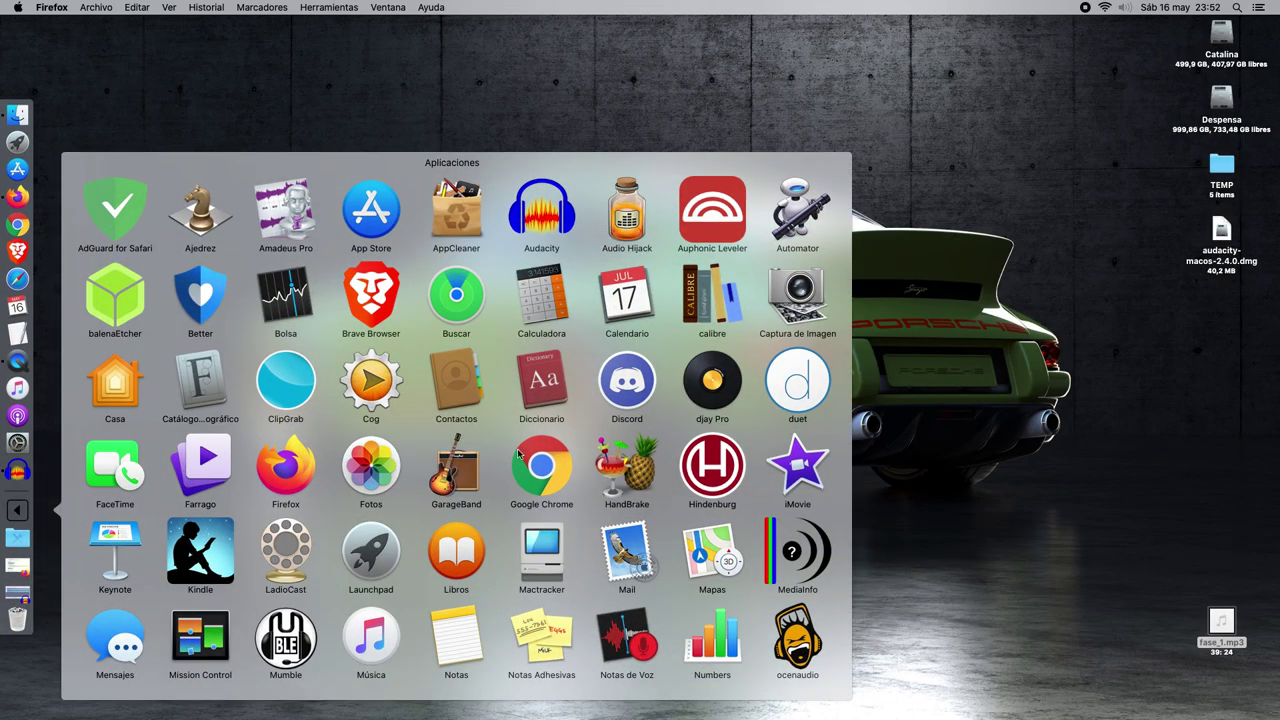
left_click(694, 472)
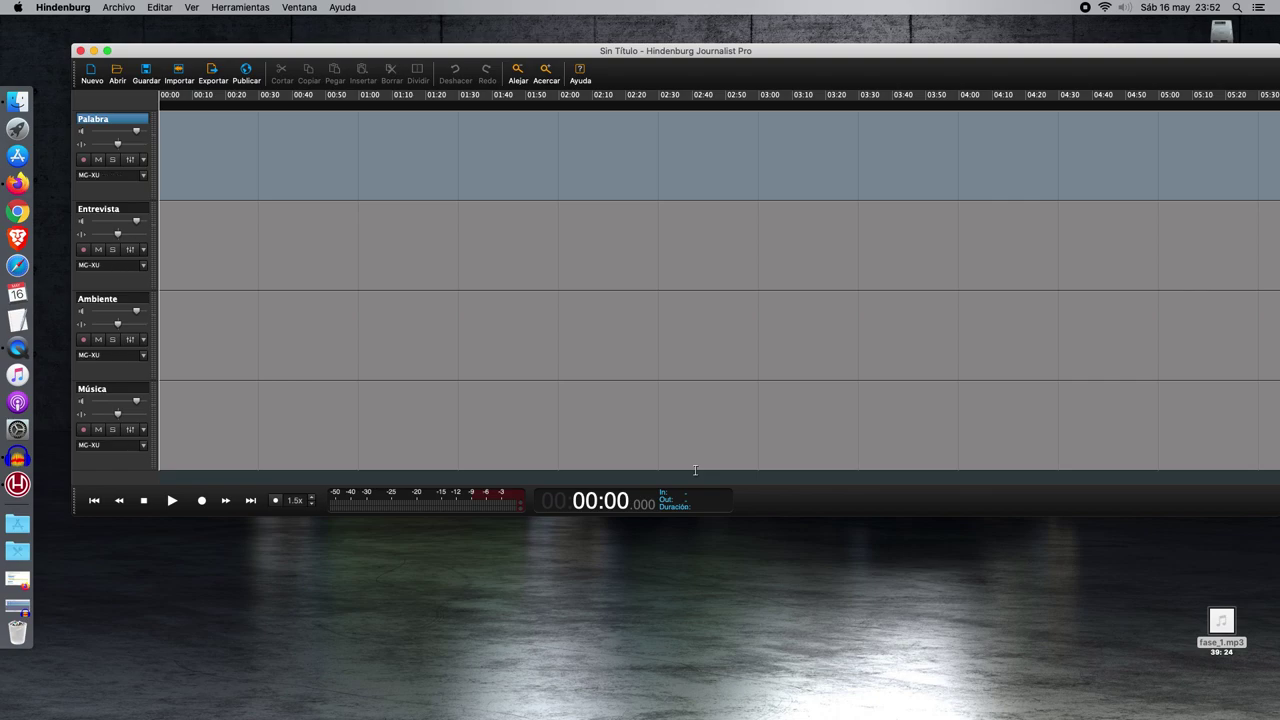
Move the Hindenburg Journalist Pro window fully into view to look over its empty multitrack project, and quit Hindenburg.
left_click_drag(862, 57, 834, 60)
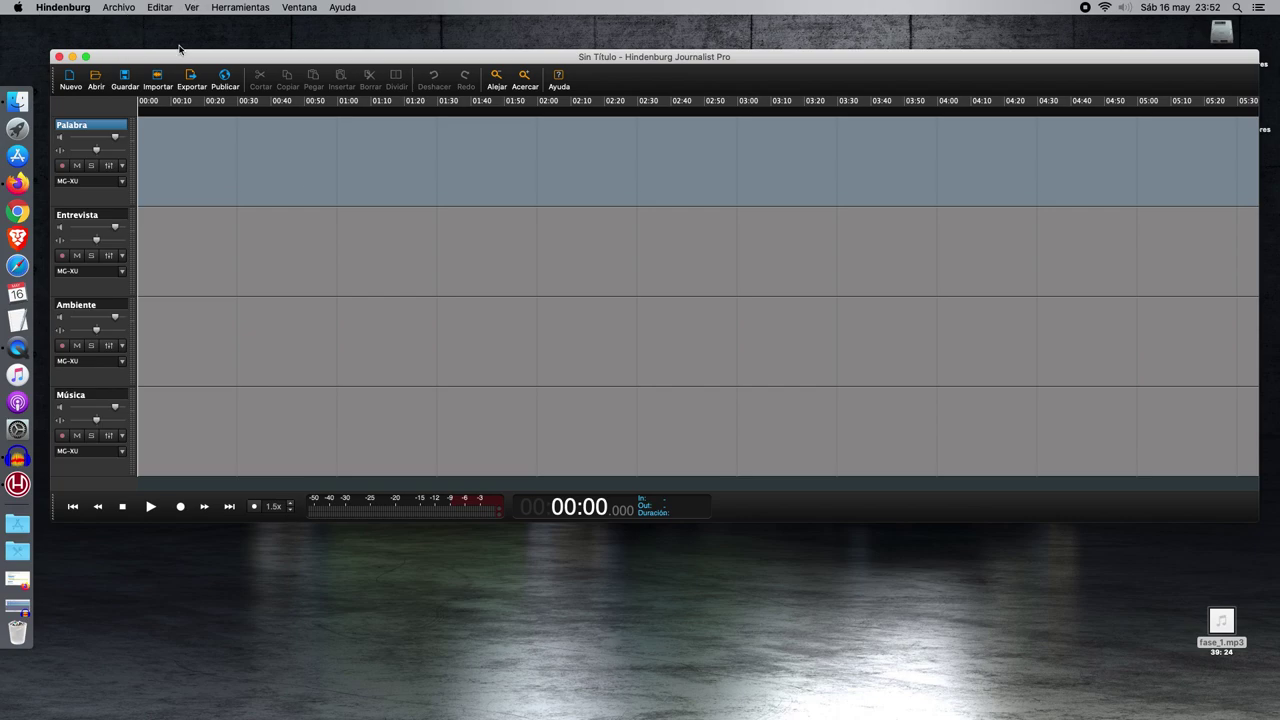
left_click(91, 10)
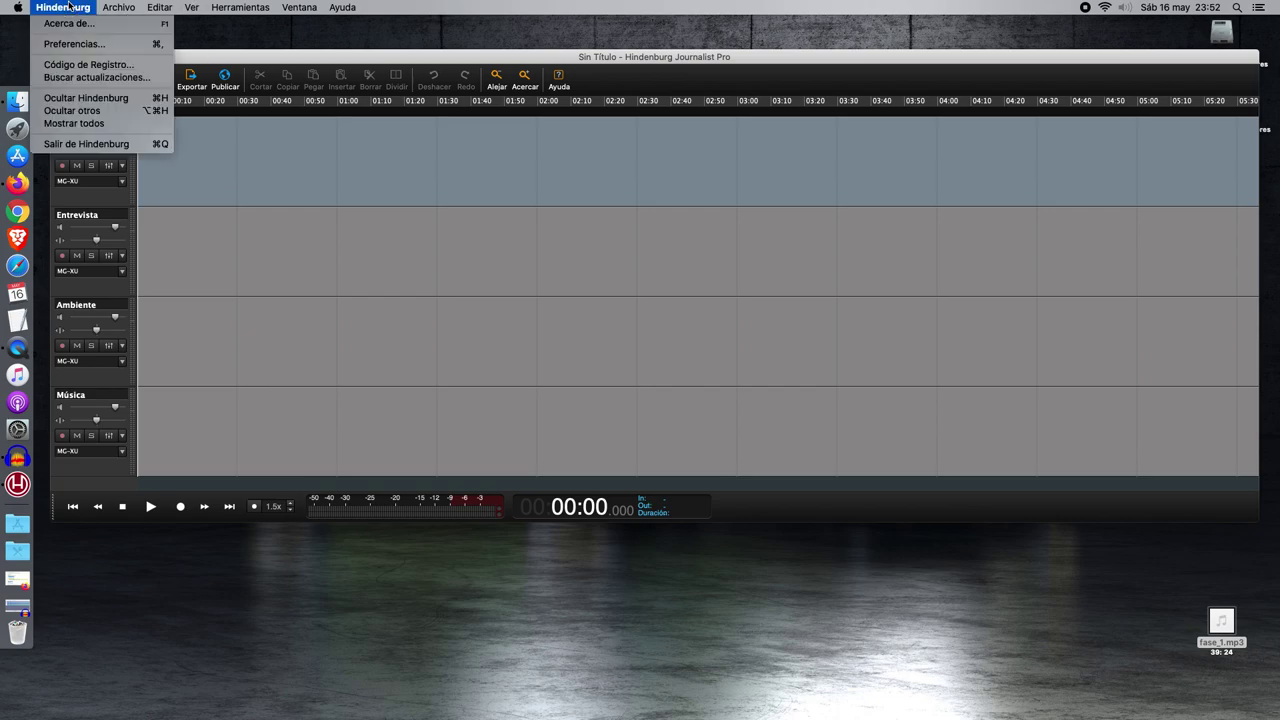
left_click(84, 146)
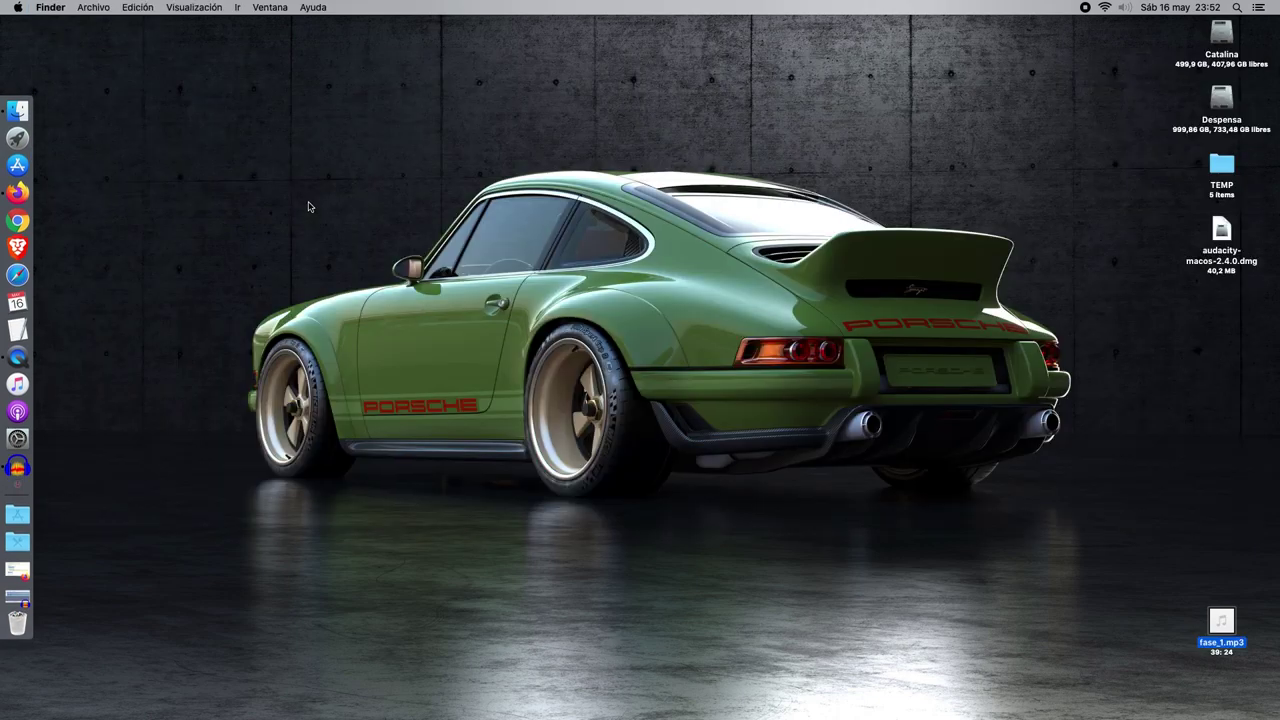
Restore Audacity, revisit the Ubunlog article, UbuntuHandbook and the Launchpad Audacity PPA in Firefox, and minimize Firefox to return to the fase_1 project.
left_click(38, 468)
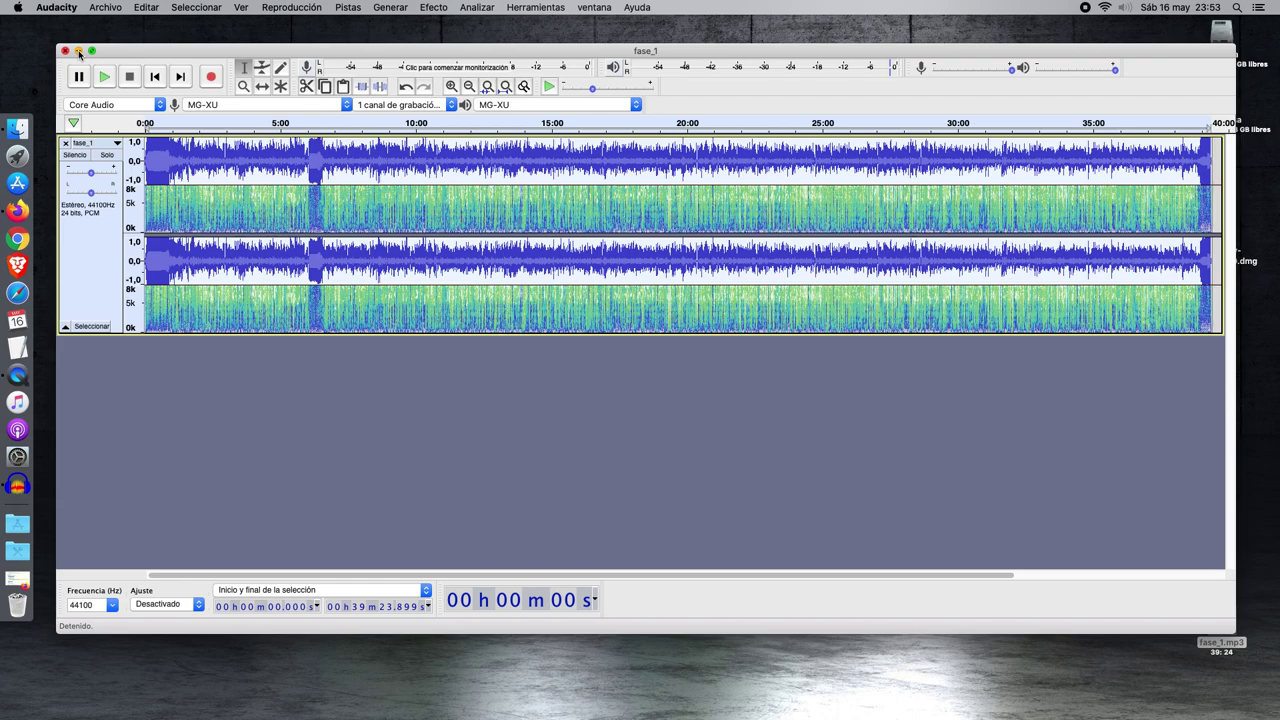
left_click(20, 207)
left_click(635, 26)
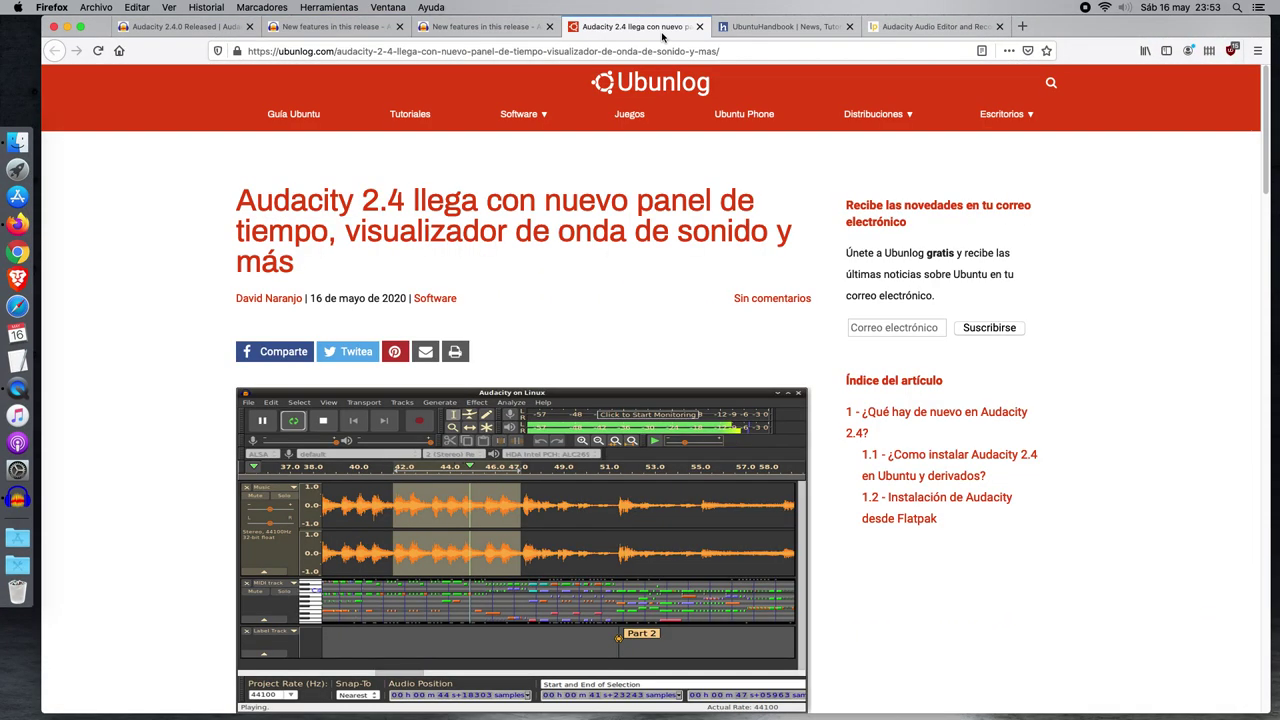
left_click(836, 30)
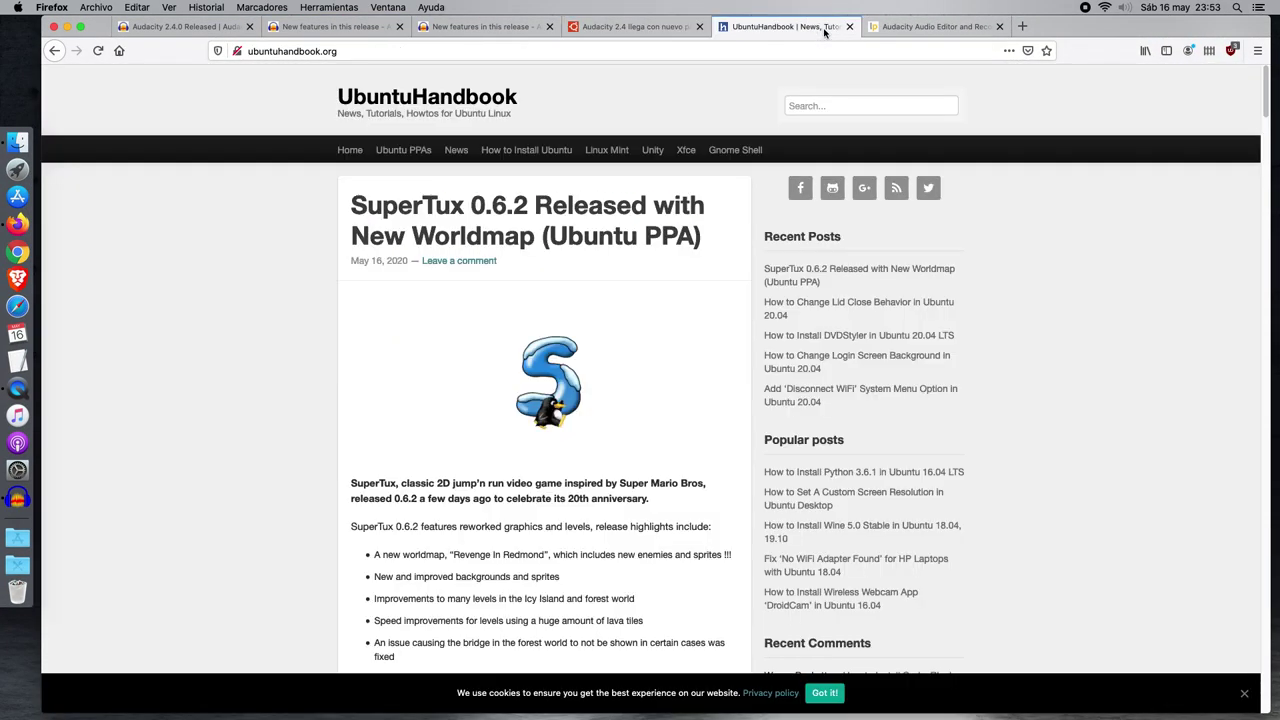
left_click(925, 30)
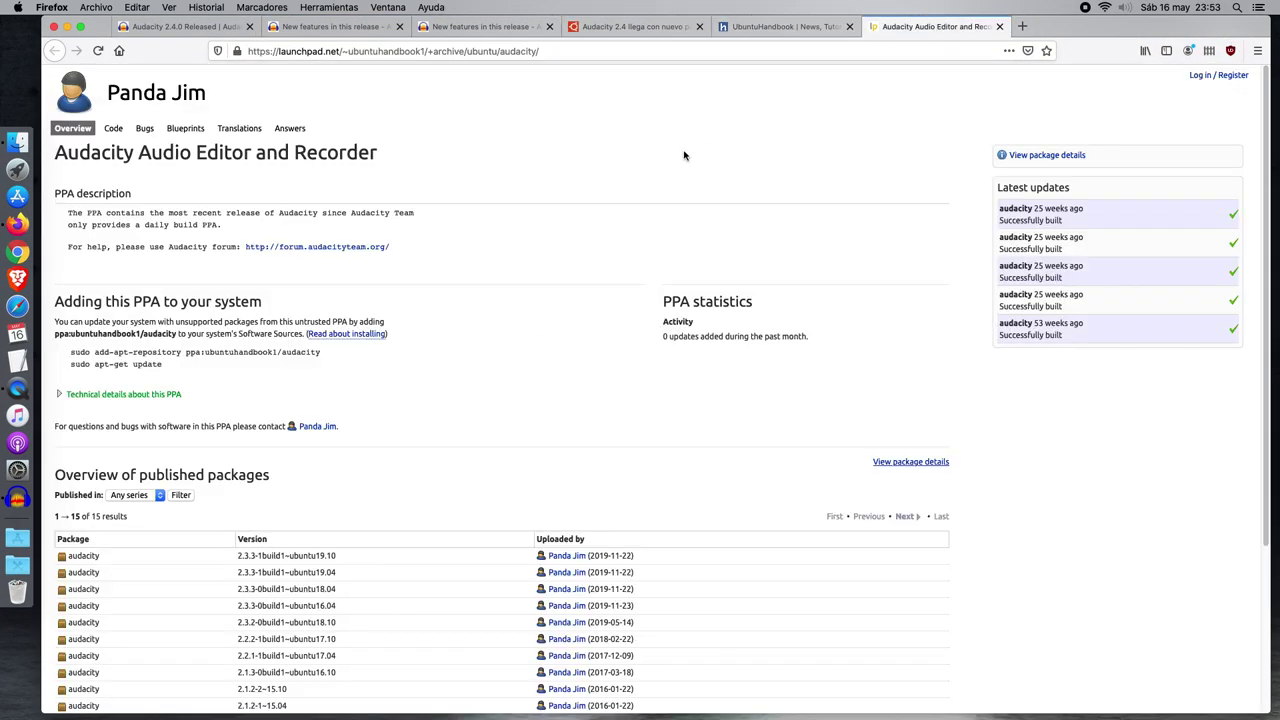
left_click(67, 27)
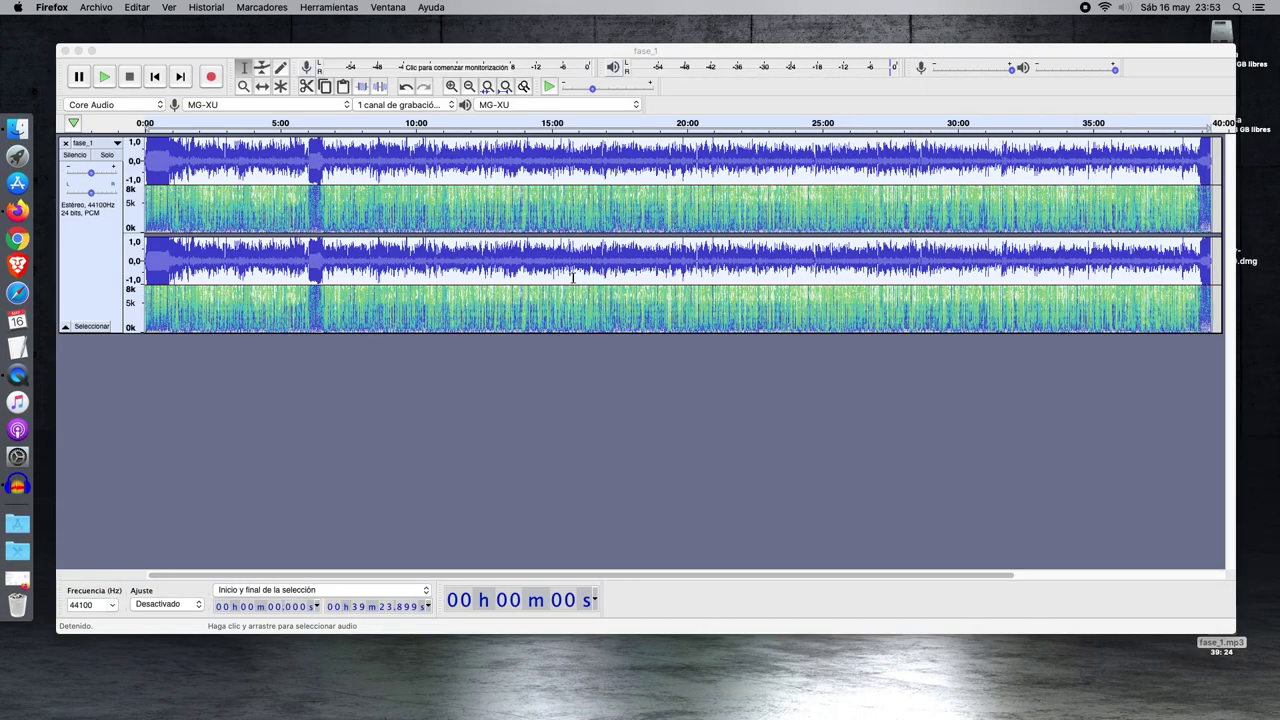